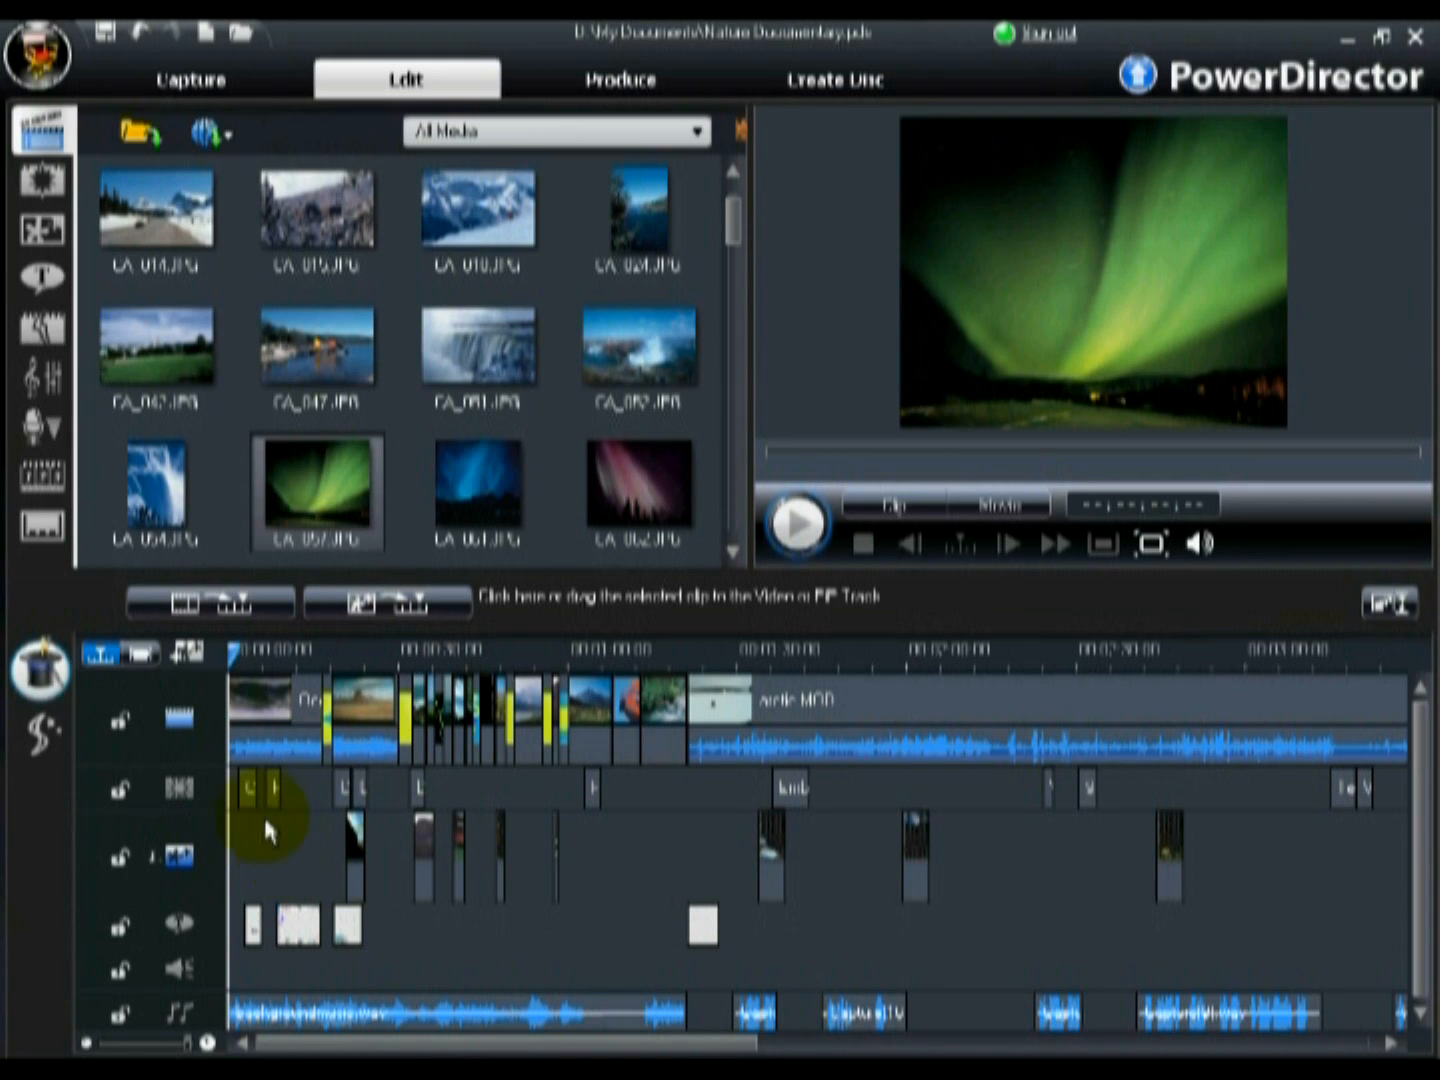
# - Filter the library to Color Boards and place the black 0,0,0 board at the video track start
pyautogui.click(628, 133)
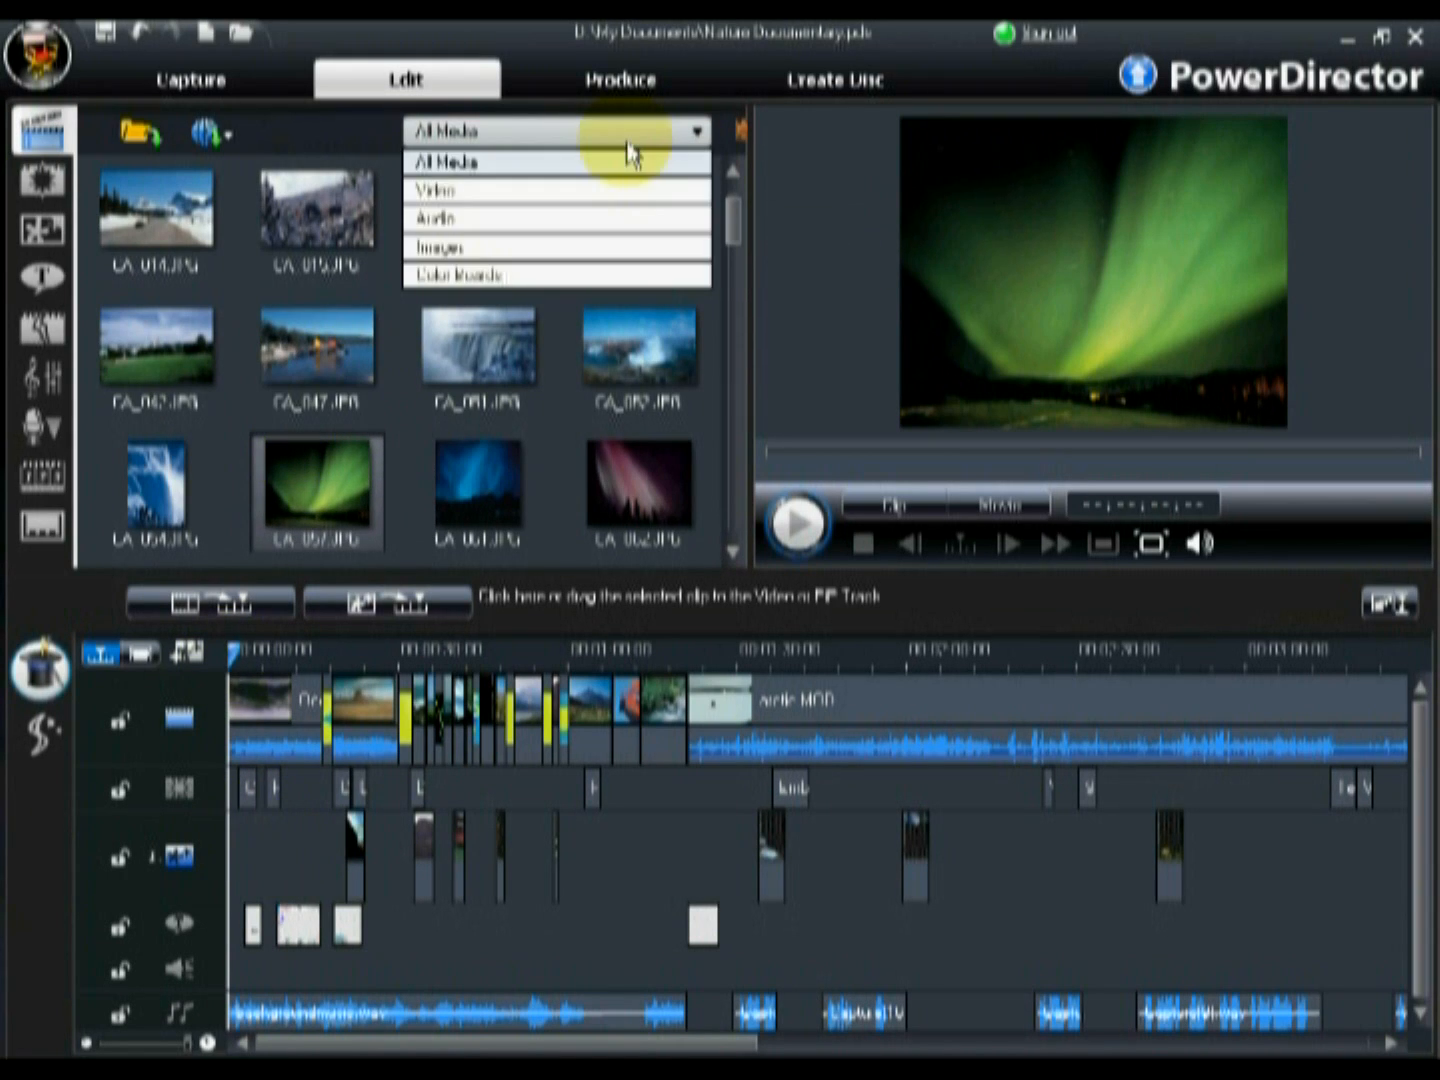
pyautogui.click(529, 274)
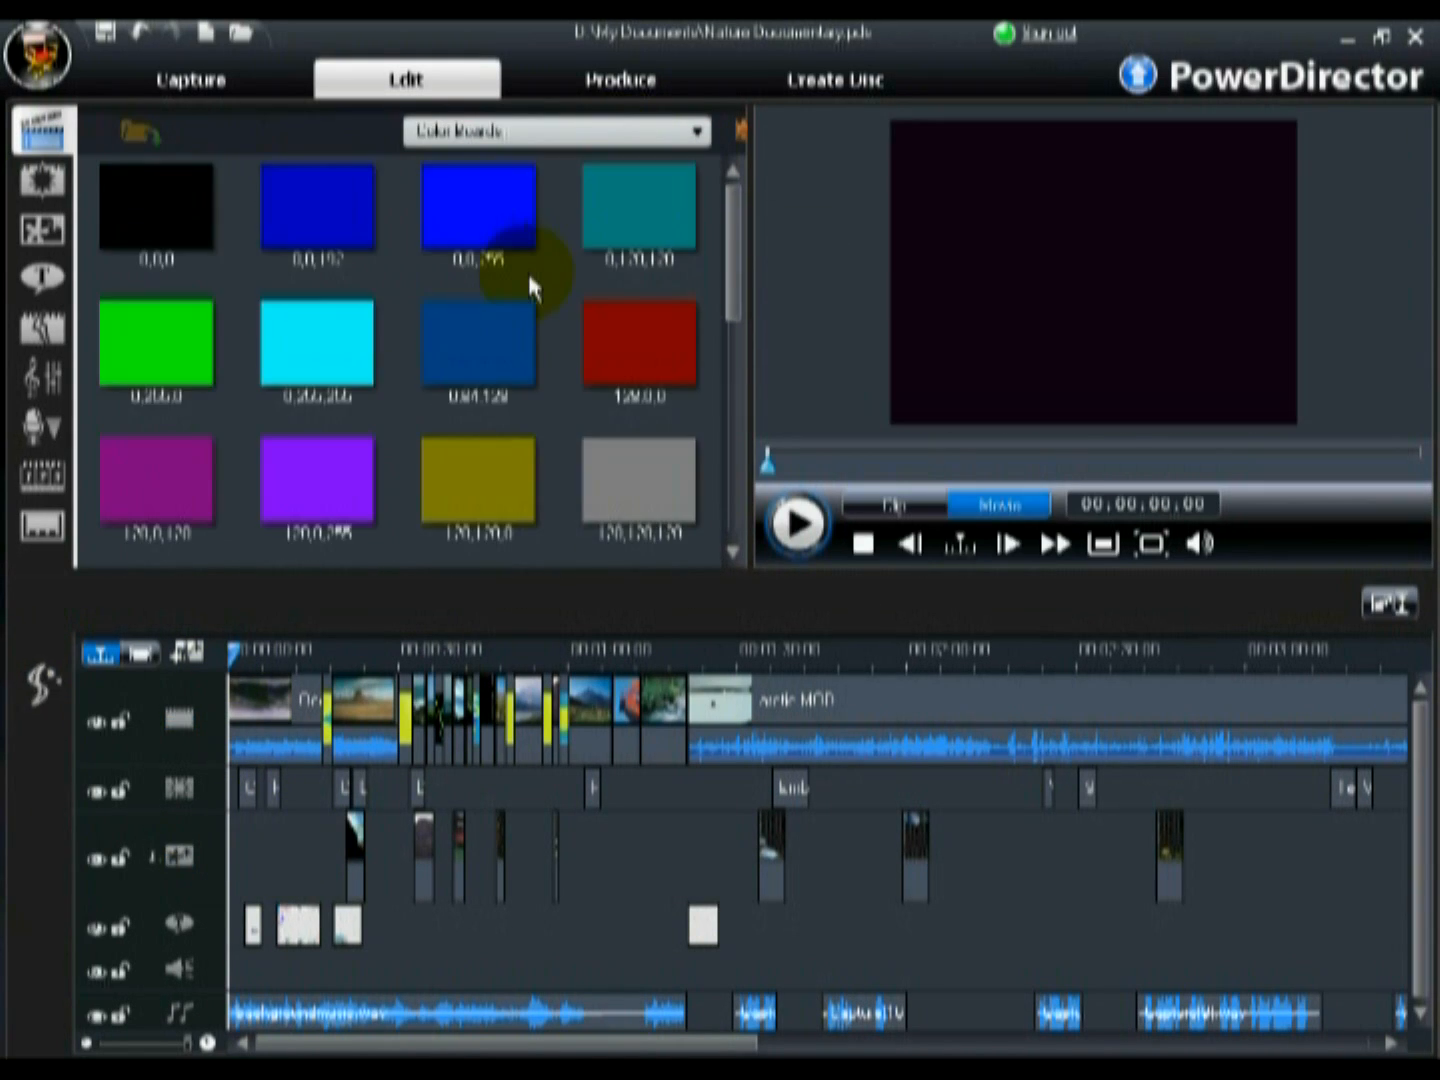
pyautogui.click(174, 240)
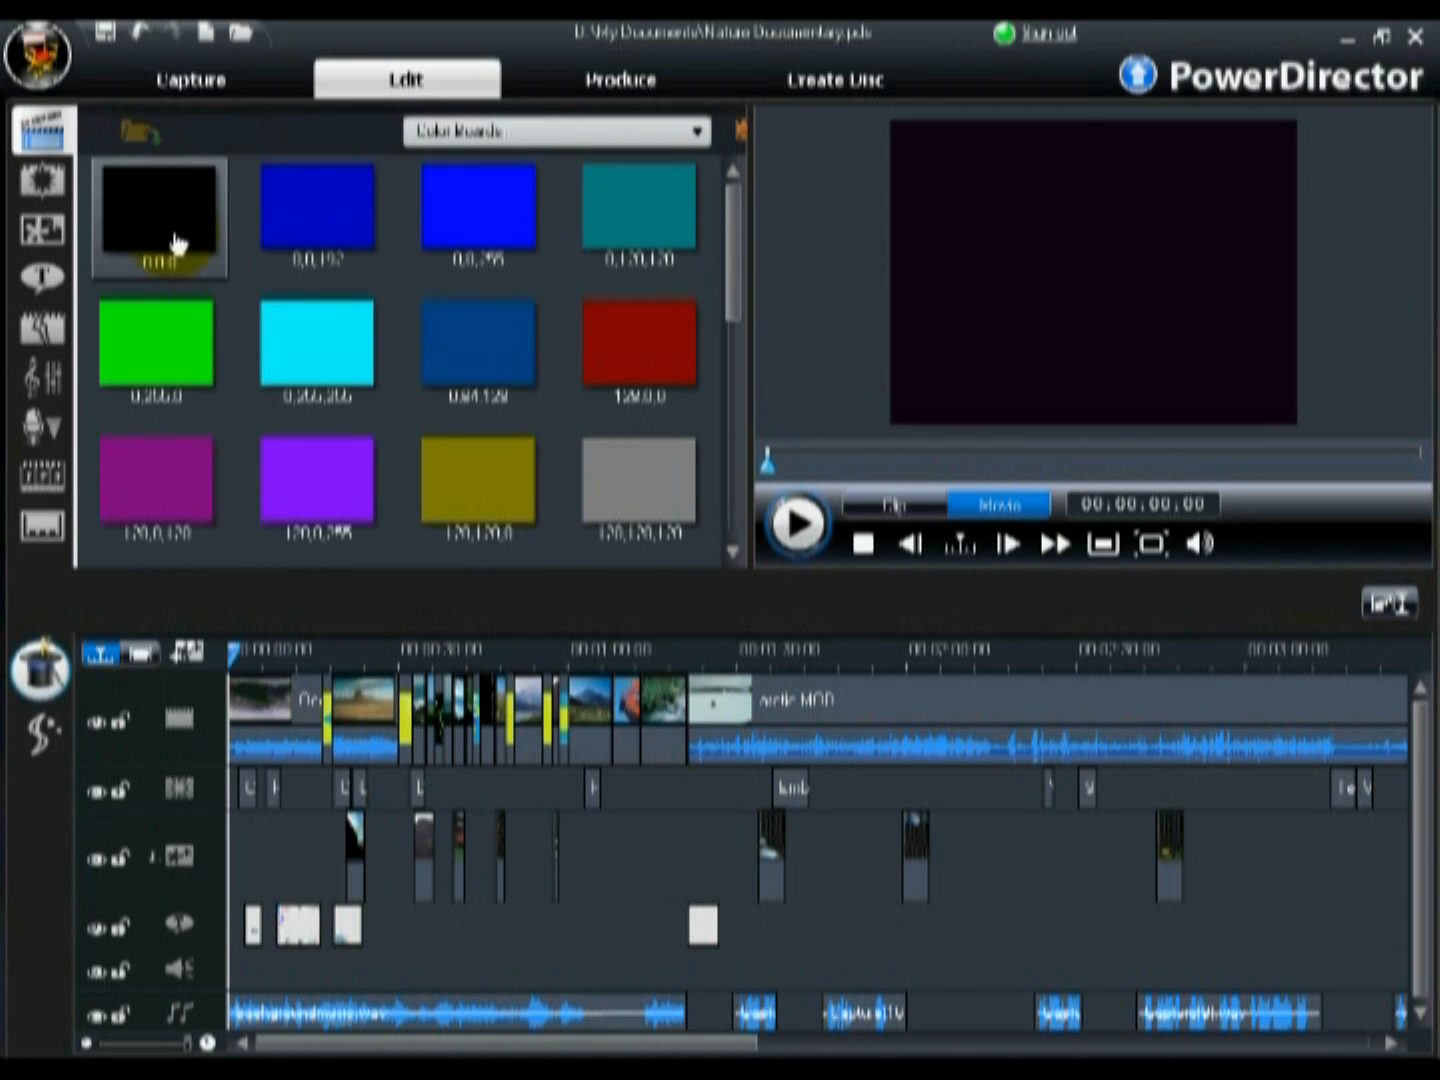
pyautogui.moveTo(161, 230); pyautogui.dragTo(235, 740)
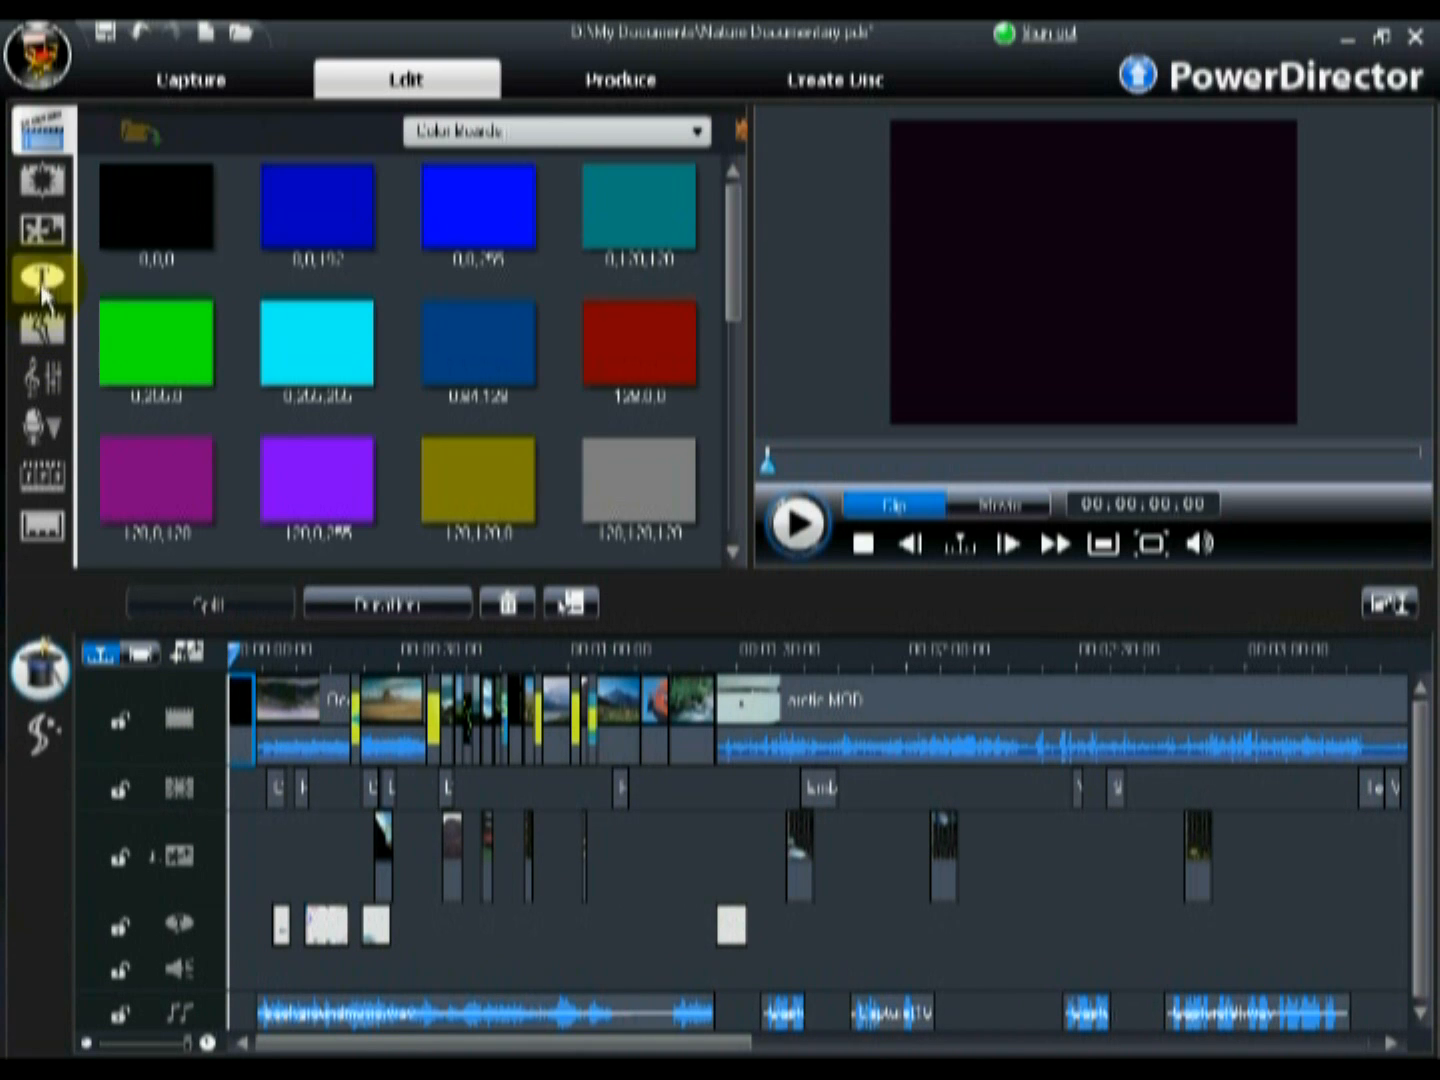
# - Add the Default title template at the title track start and open it in Title Designer
pyautogui.click(42, 282)
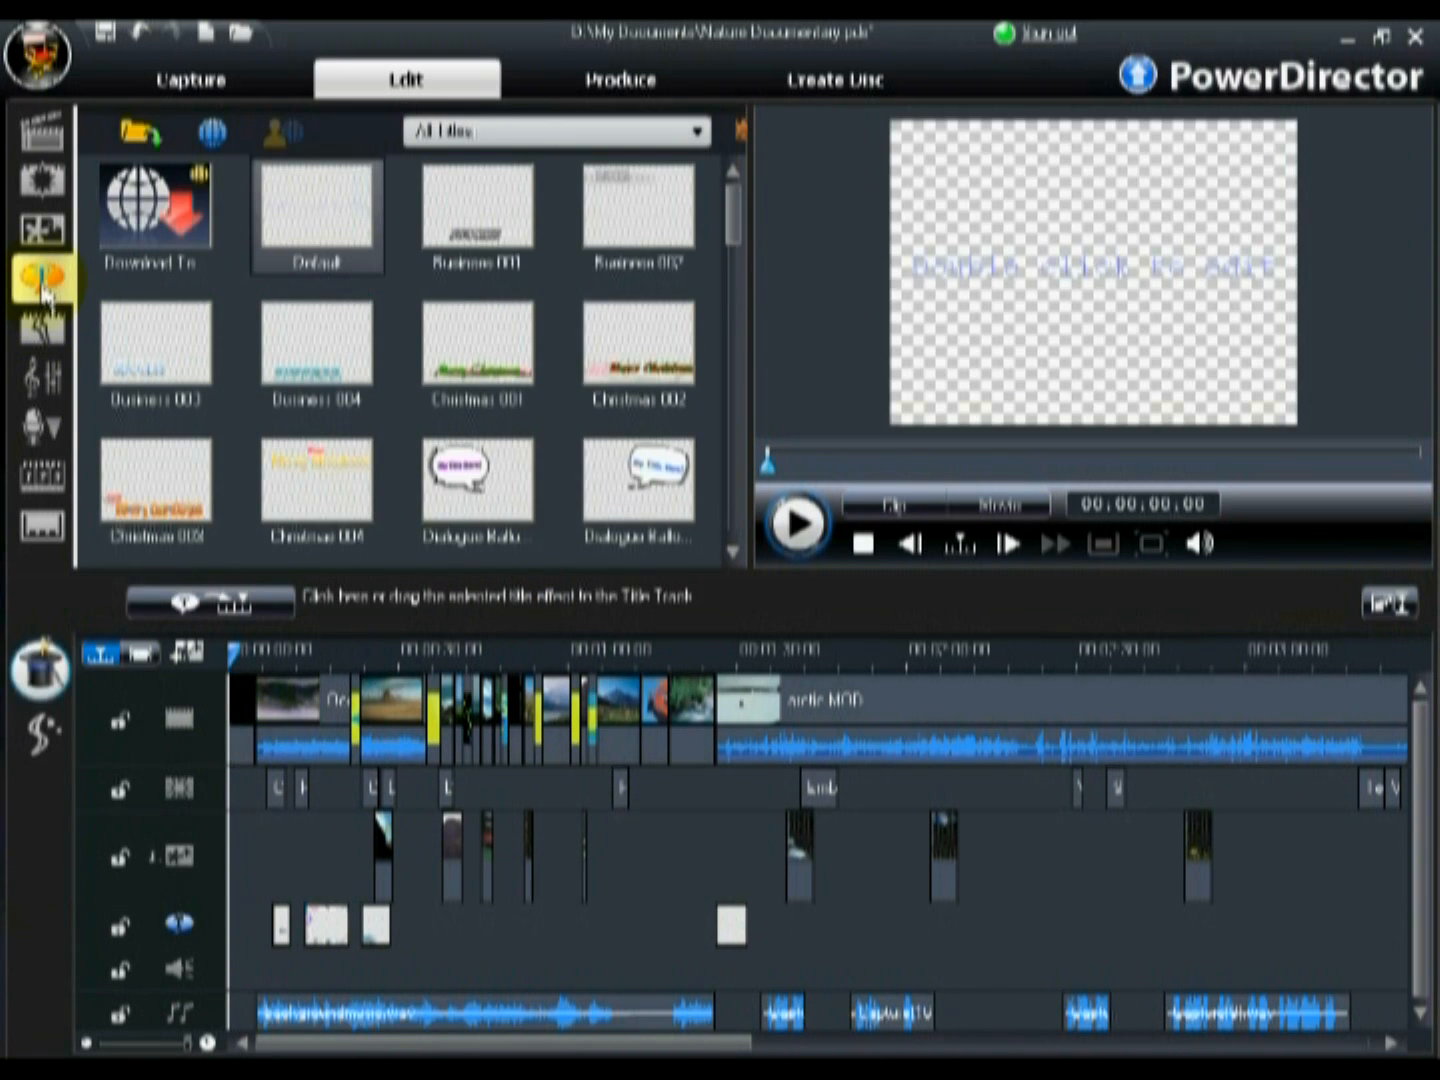
pyautogui.click(349, 244)
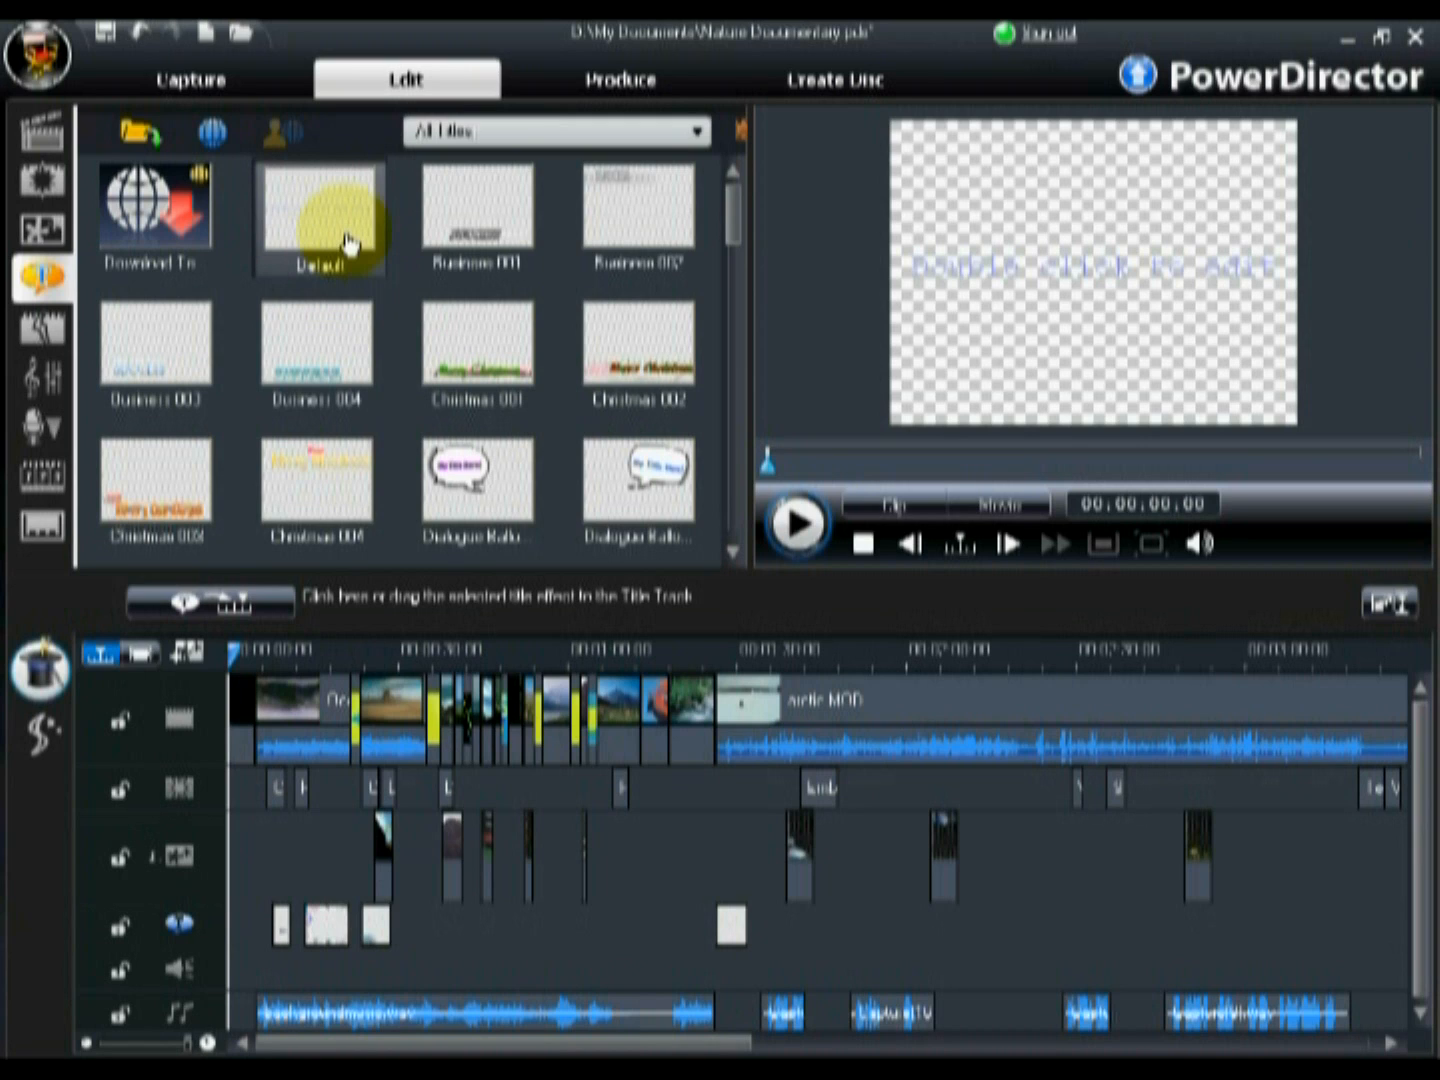
pyautogui.click(217, 613)
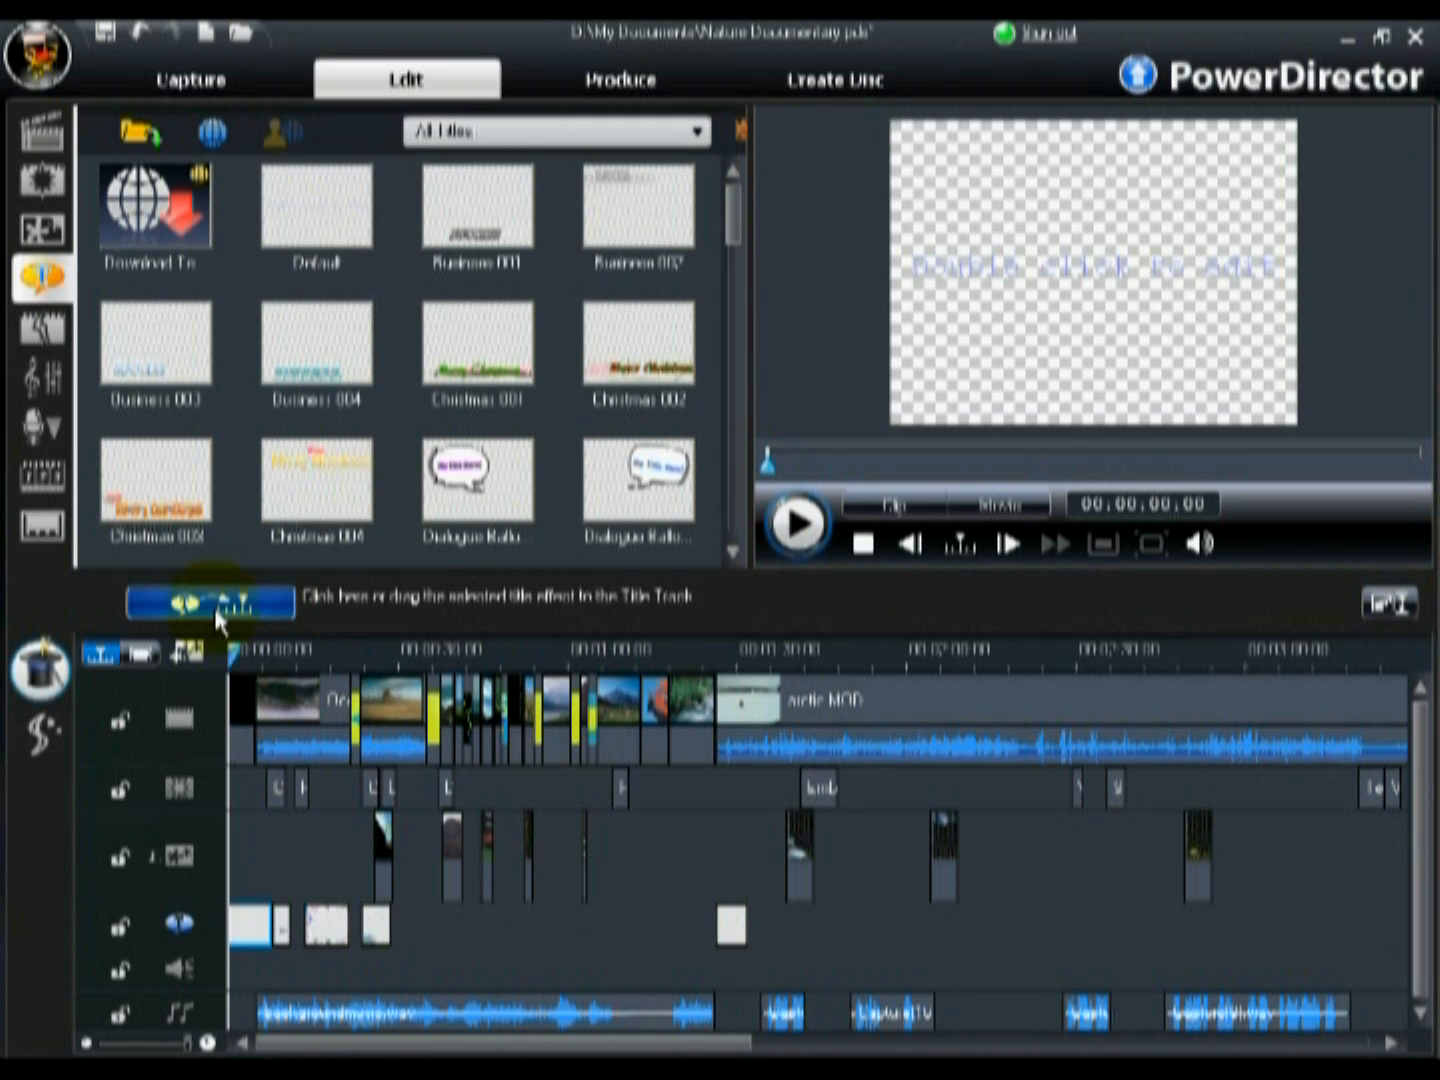
pyautogui.click(270, 924)
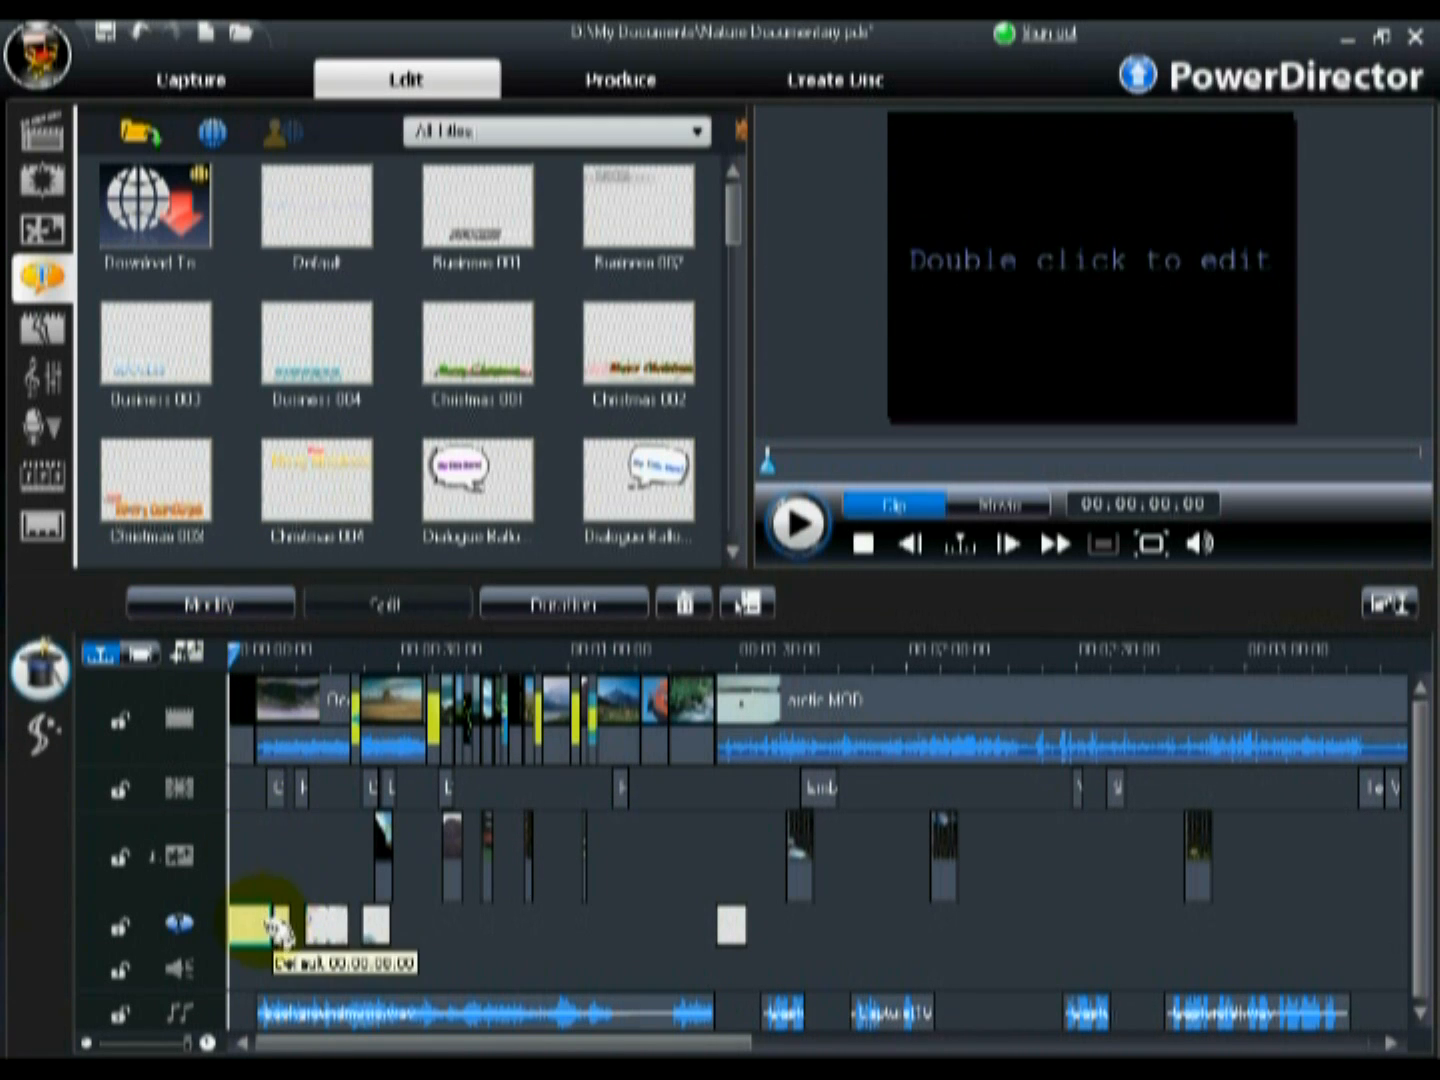
pyautogui.click(259, 927)
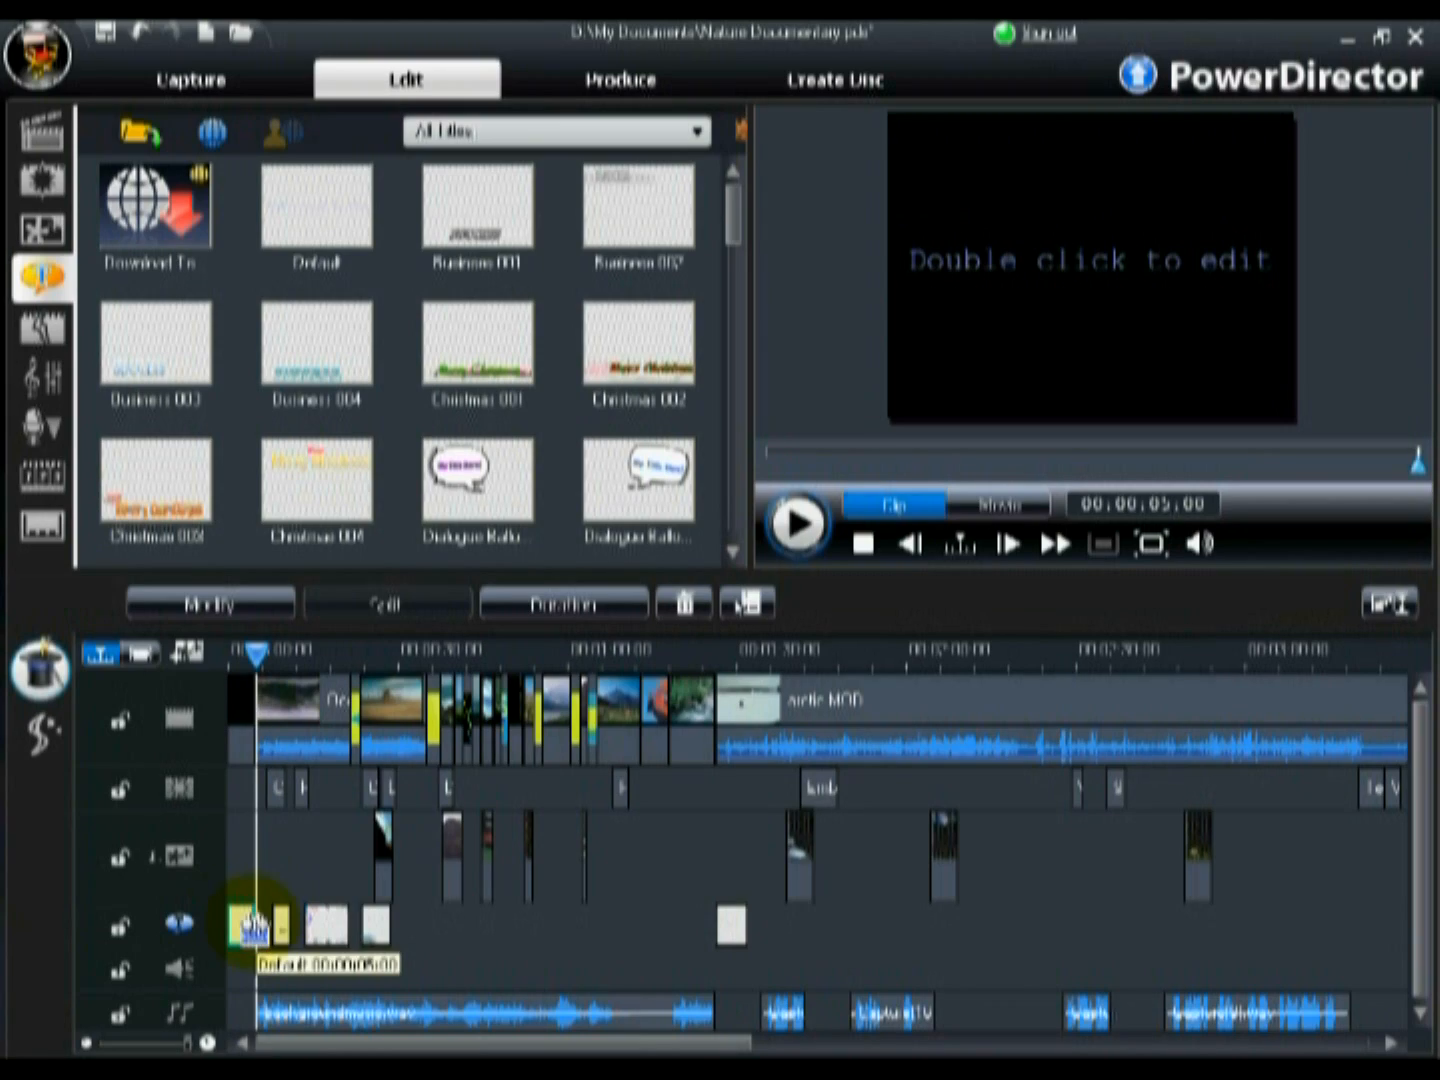
pyautogui.click(208, 607)
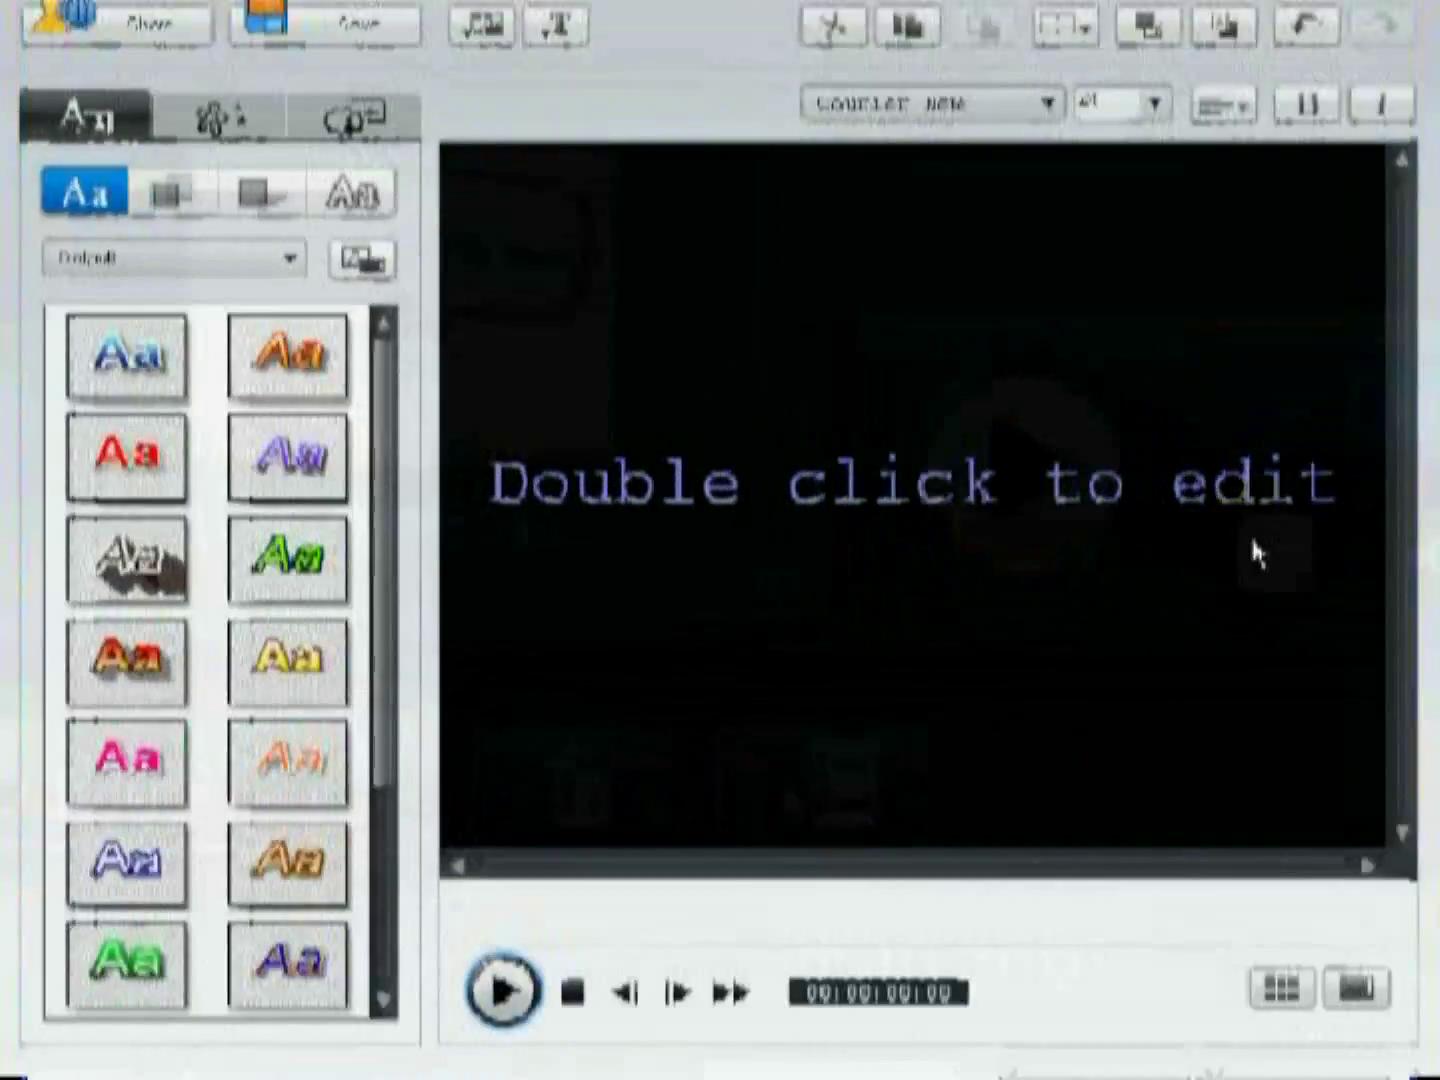
# - Replace the placeholder text with 'A Tribute to Nature' and nudge it into place
pyautogui.doubleClick(1201, 507)
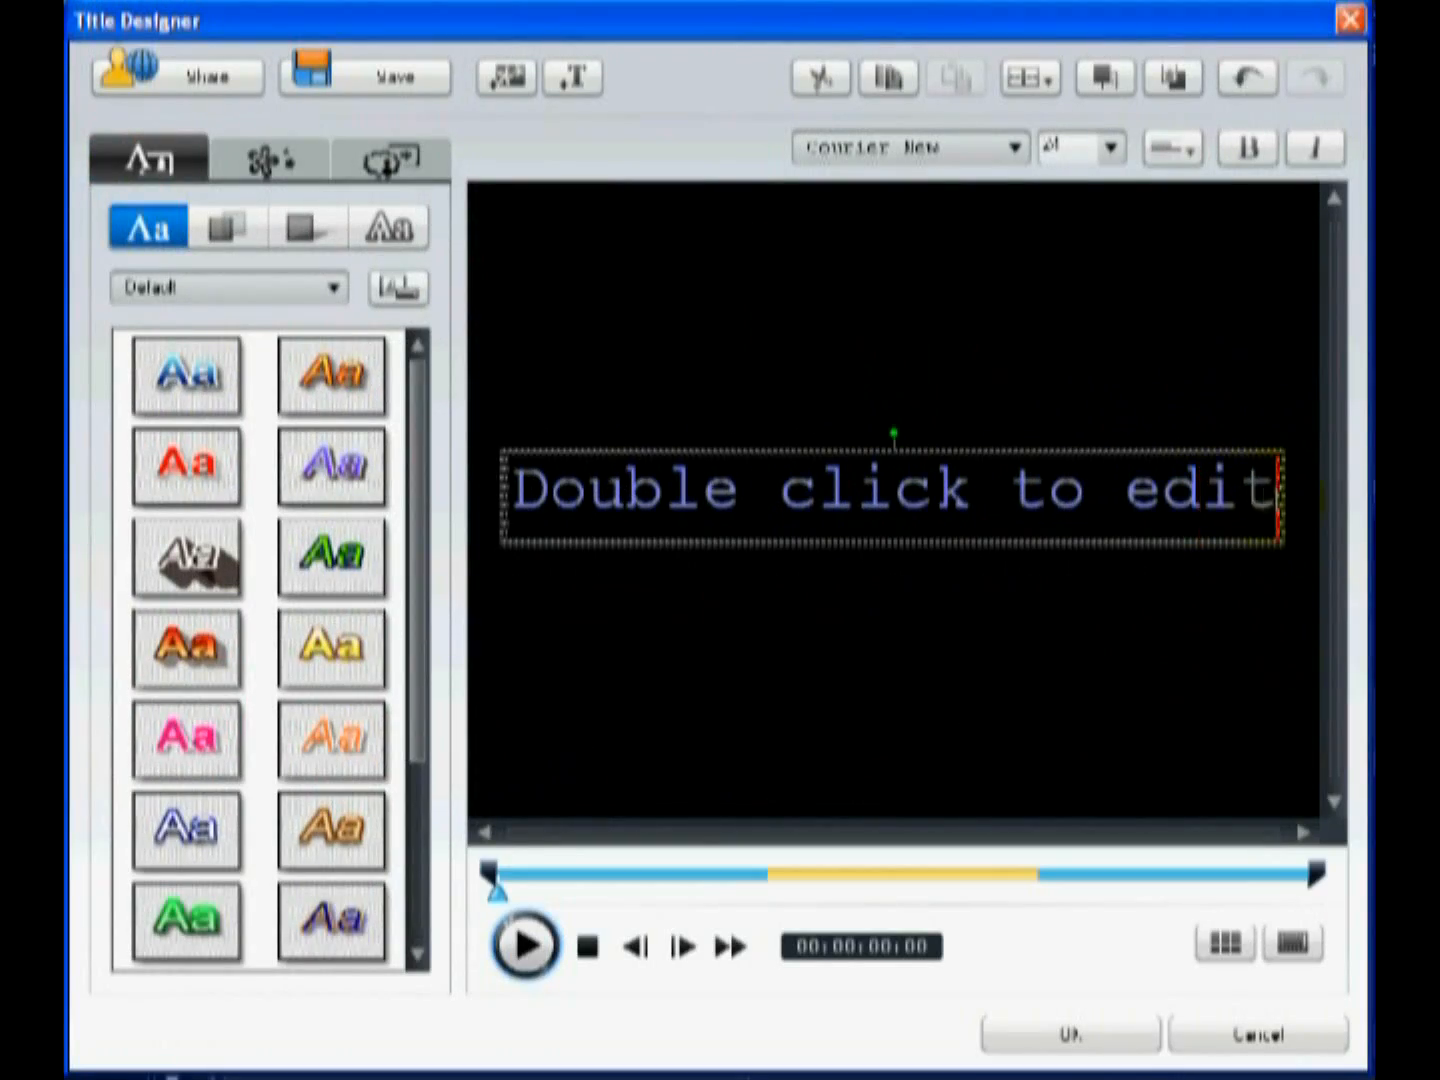
pyautogui.moveTo(1279, 495); pyautogui.dragTo(529, 495)
pyautogui.write('A Tr')
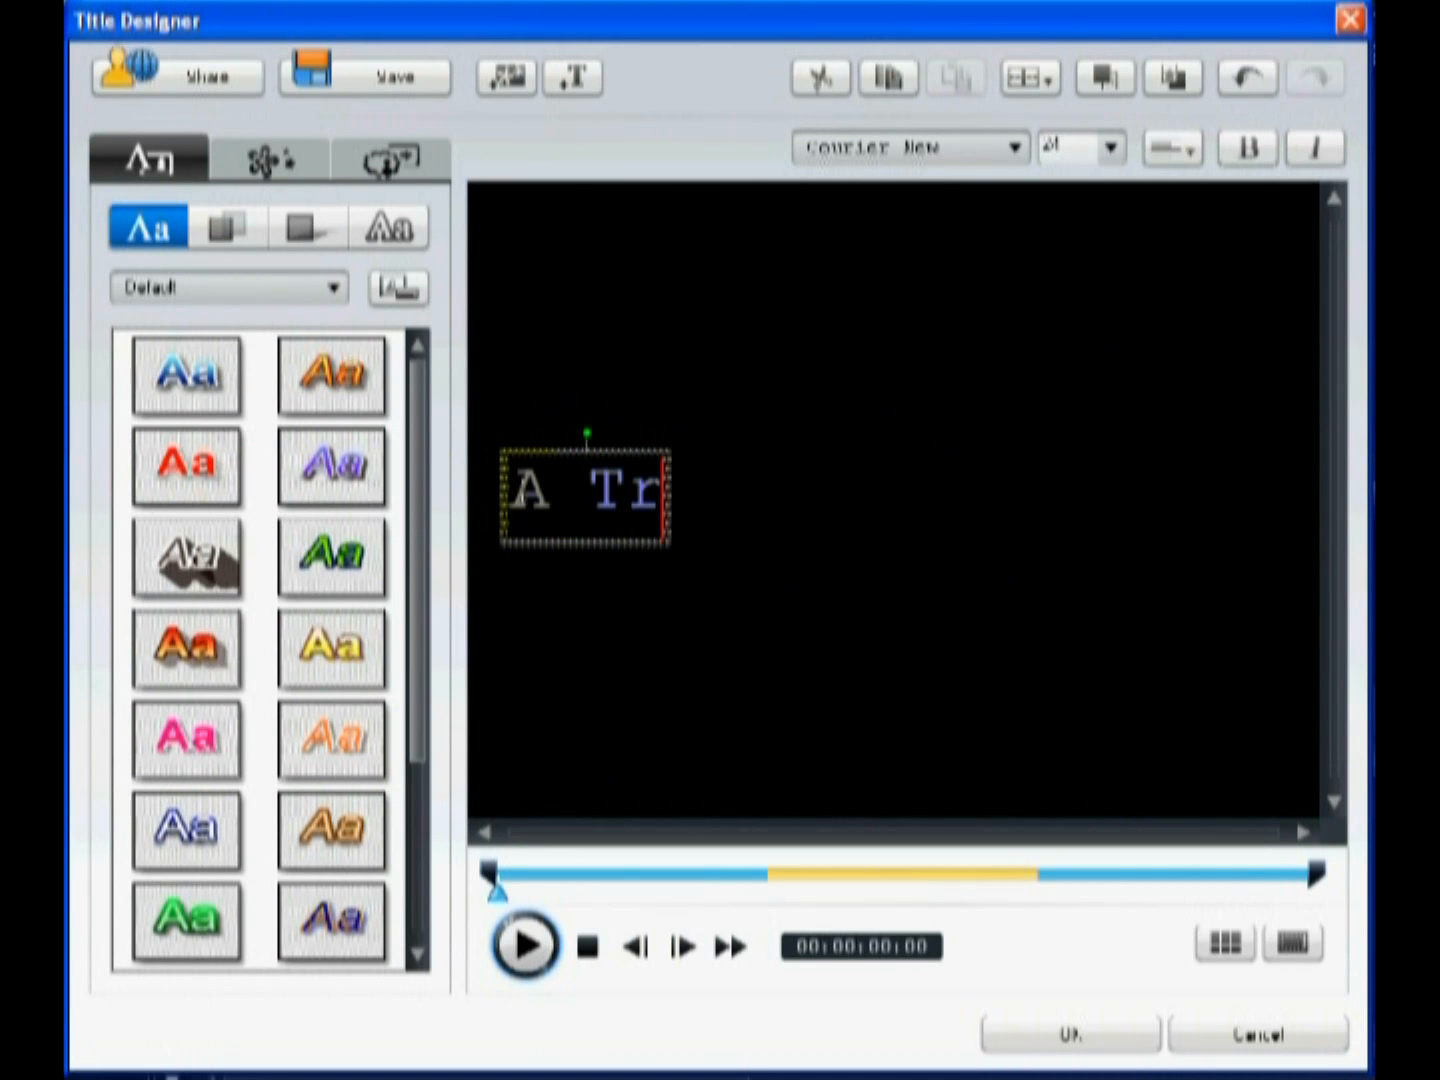
pyautogui.write('ibute to')
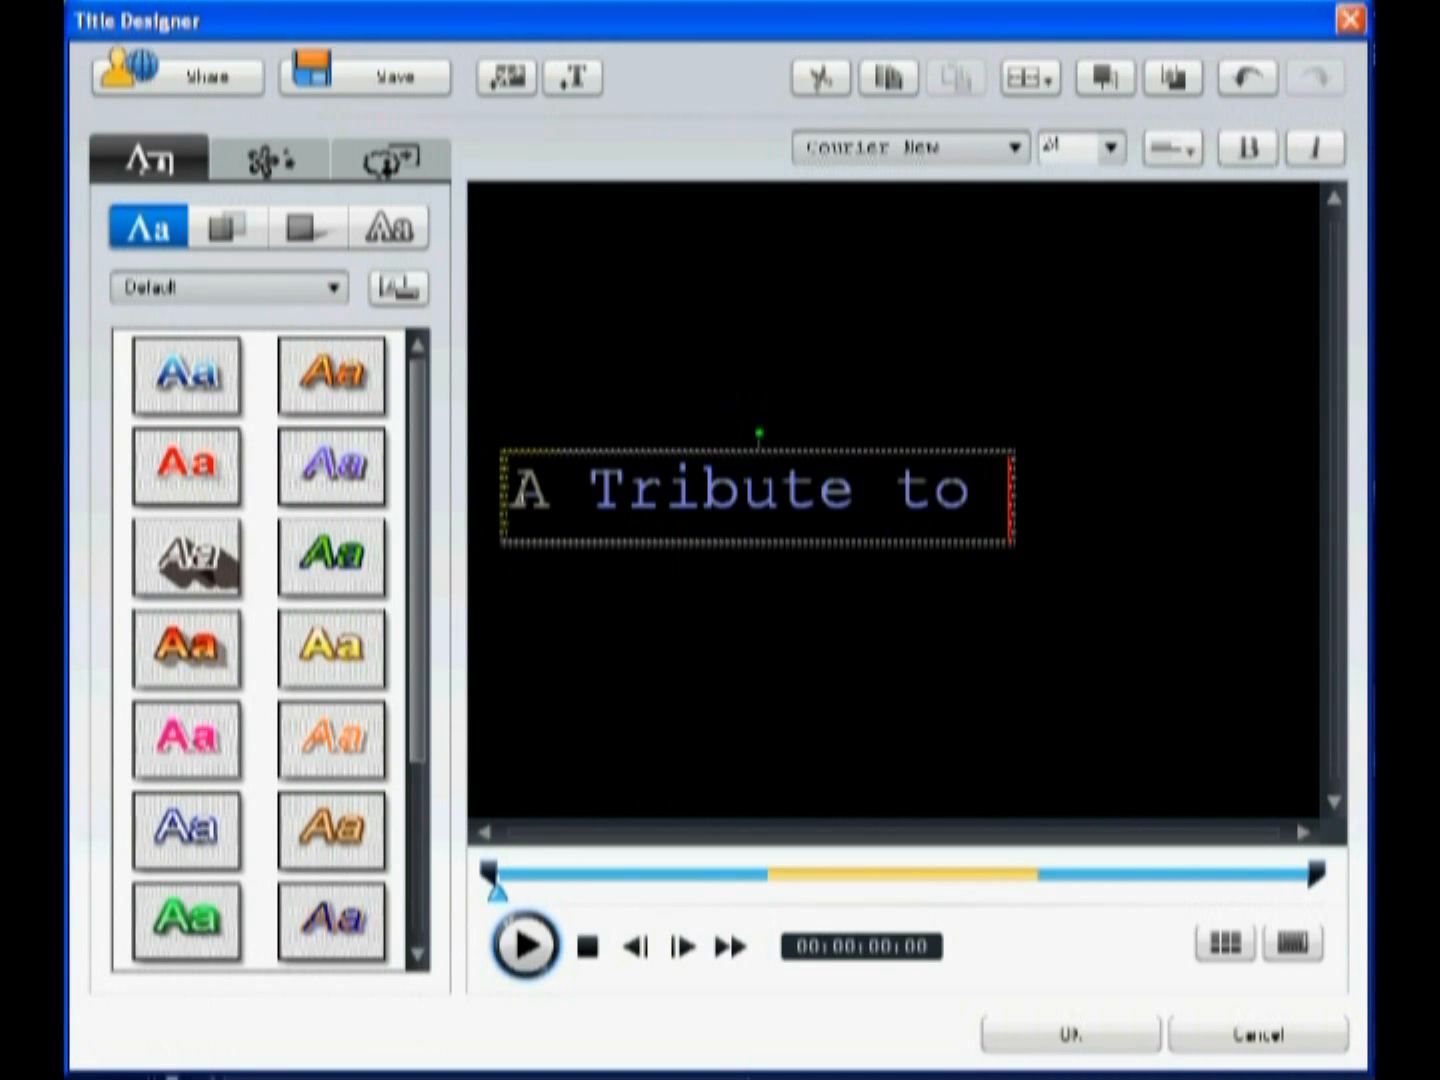
pyautogui.write(' Nature')
pyautogui.click(709, 664)
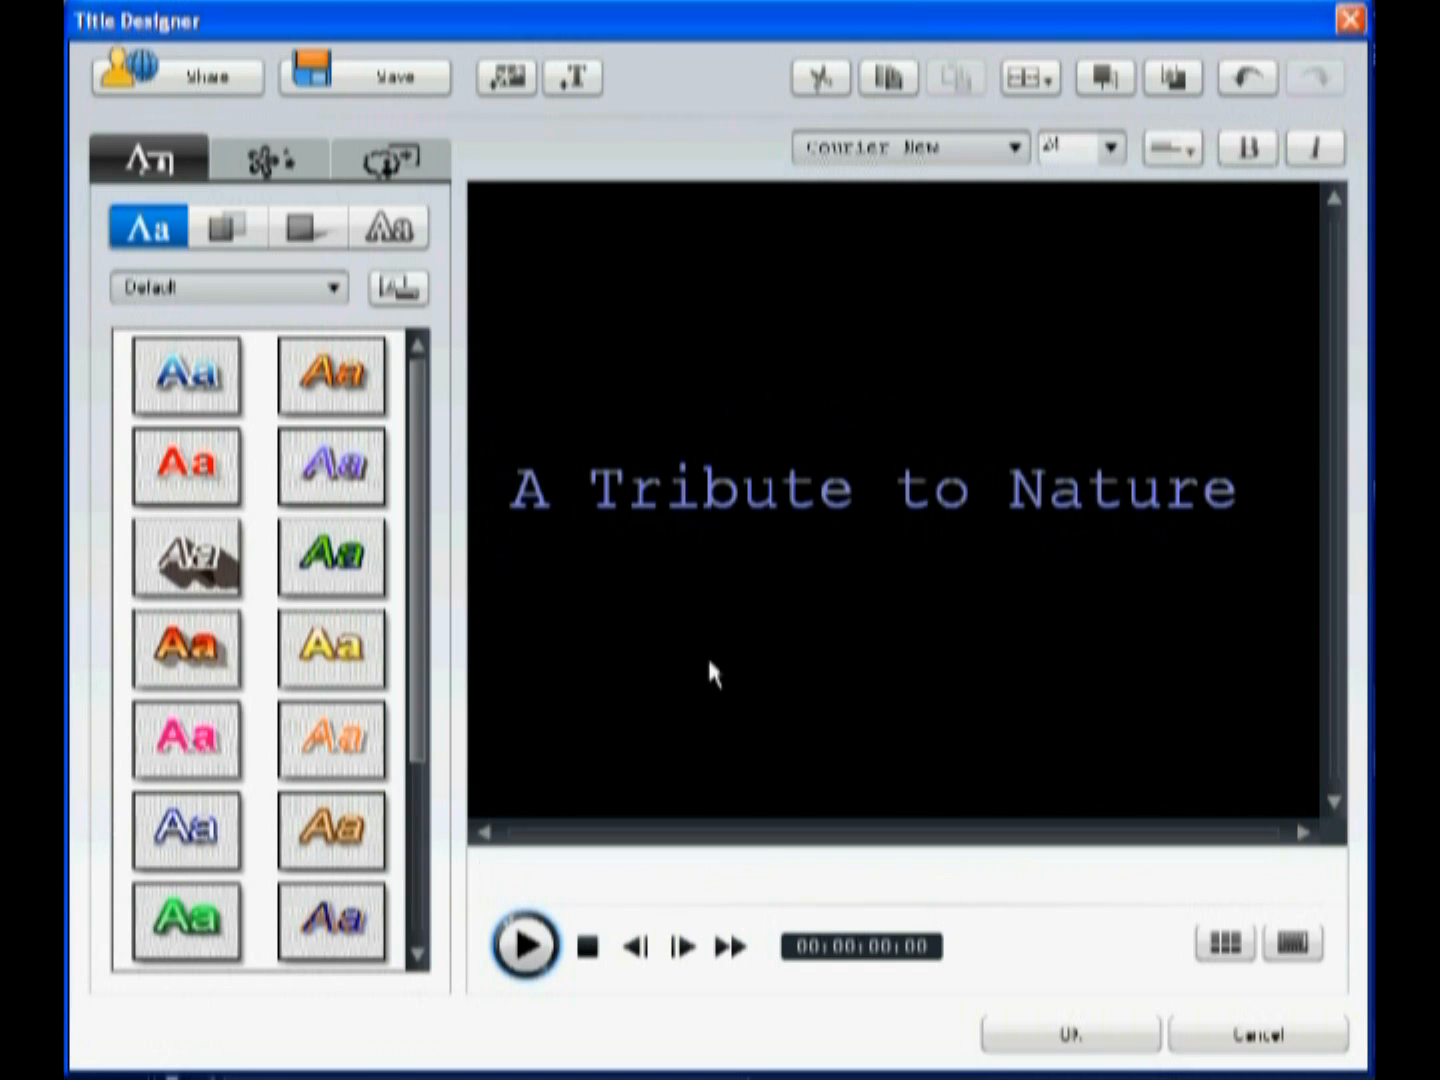
pyautogui.click(789, 483)
pyautogui.moveTo(789, 487); pyautogui.dragTo(802, 492)
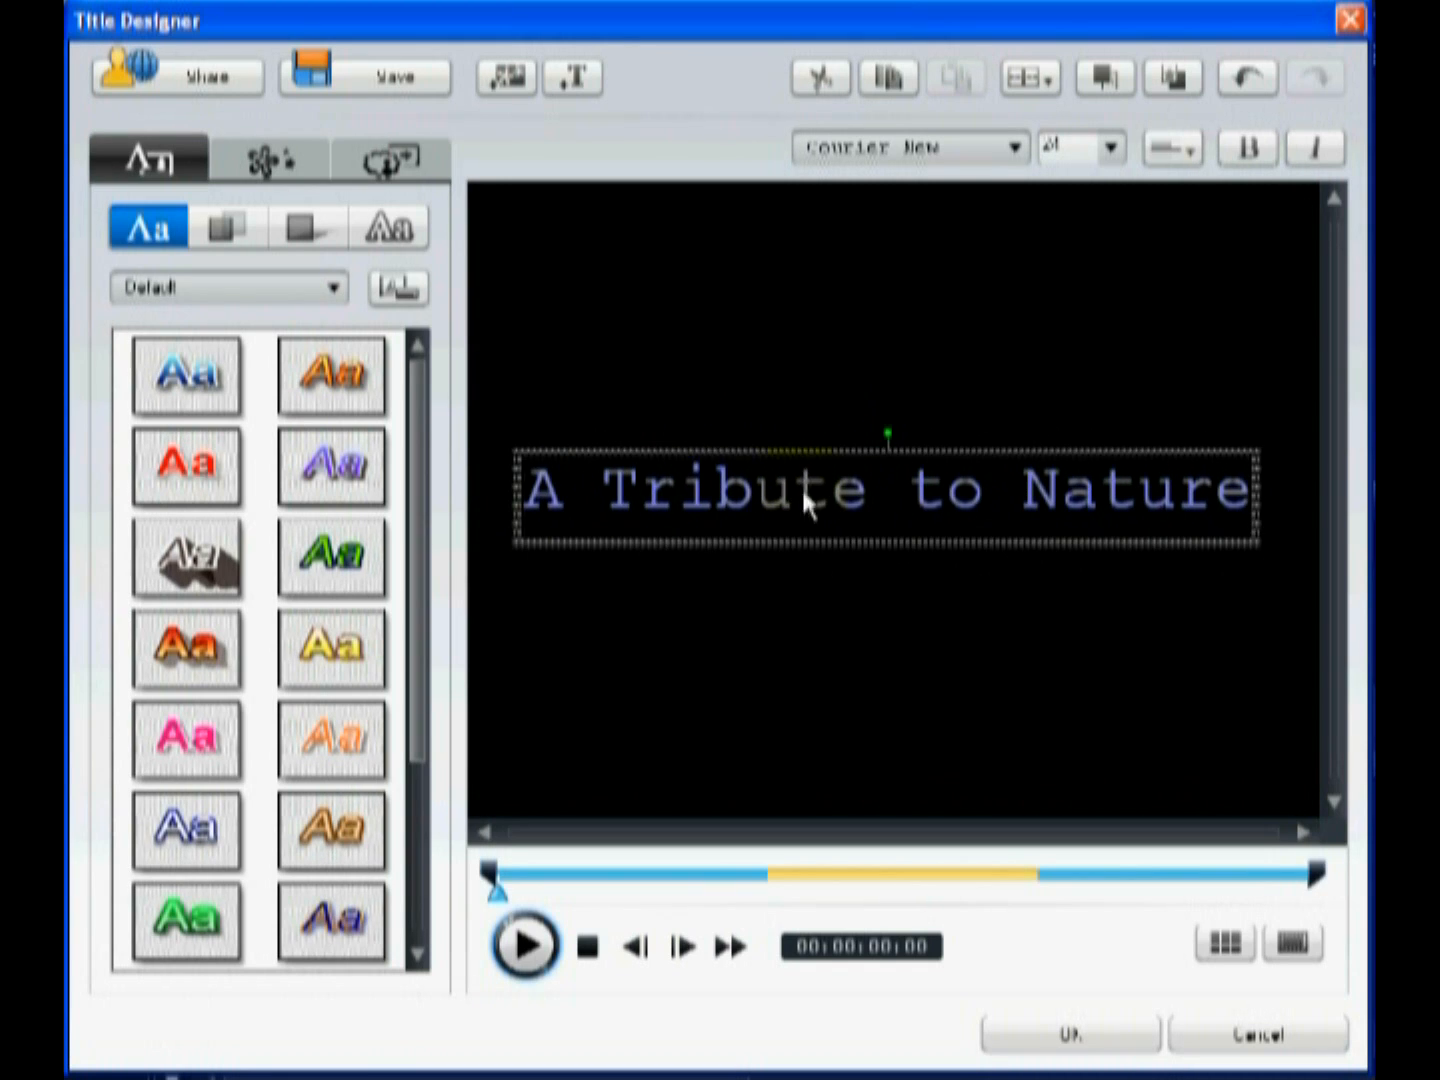
# - Set the title's face colour to white and its font to Verdana
pyautogui.click(228, 242)
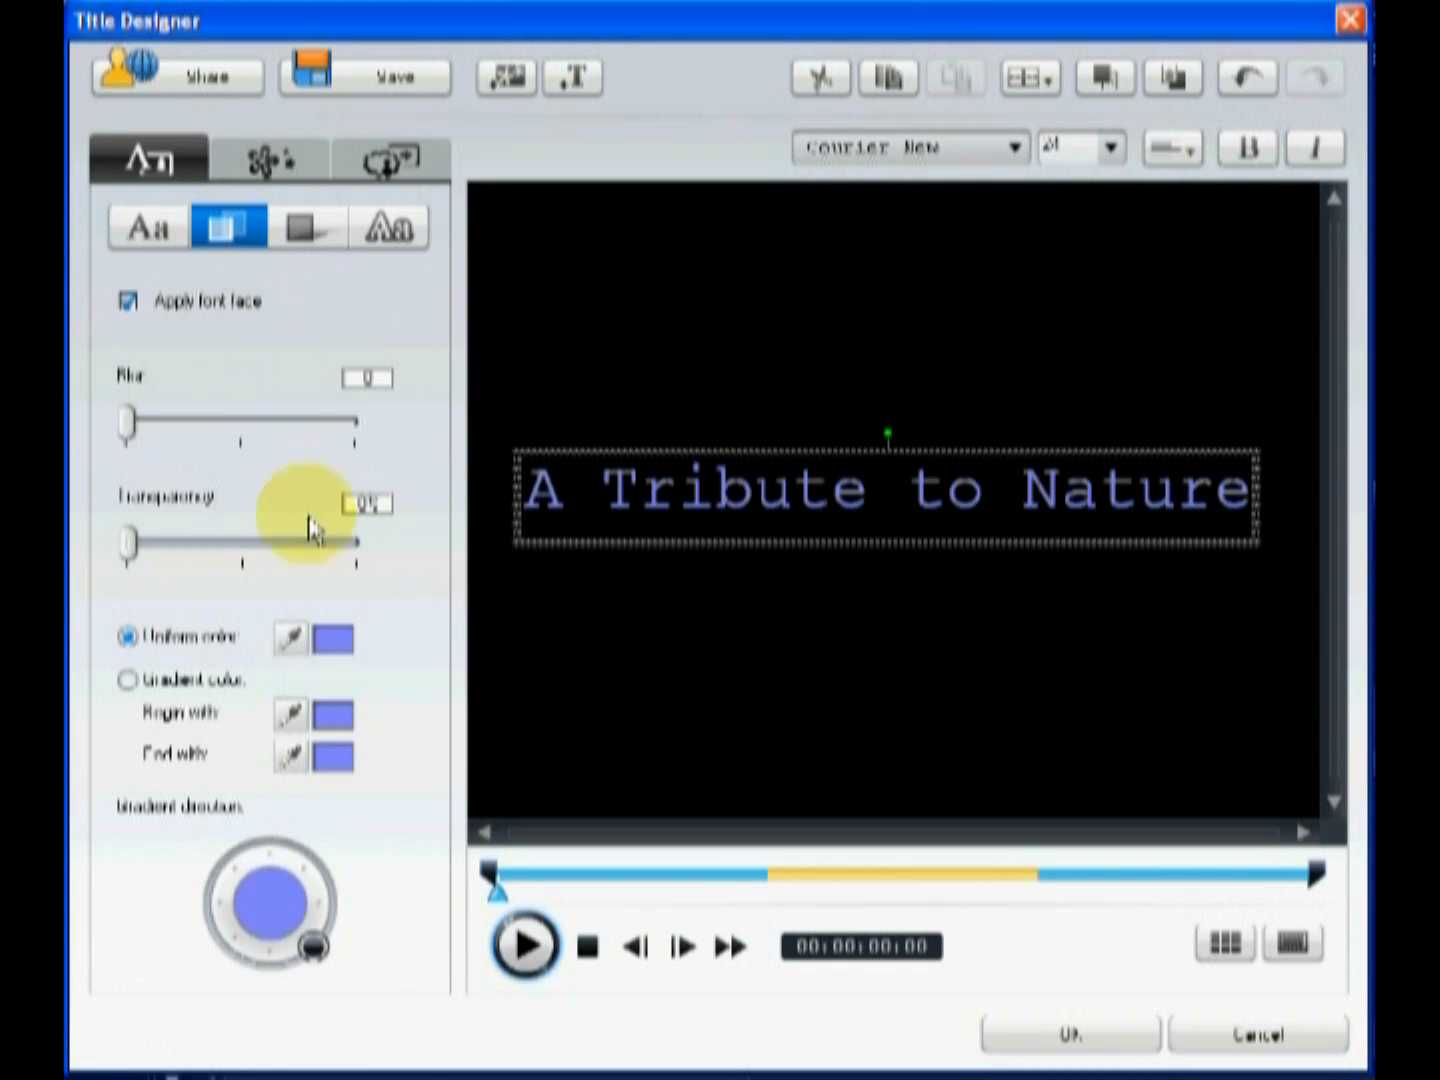
pyautogui.click(290, 641)
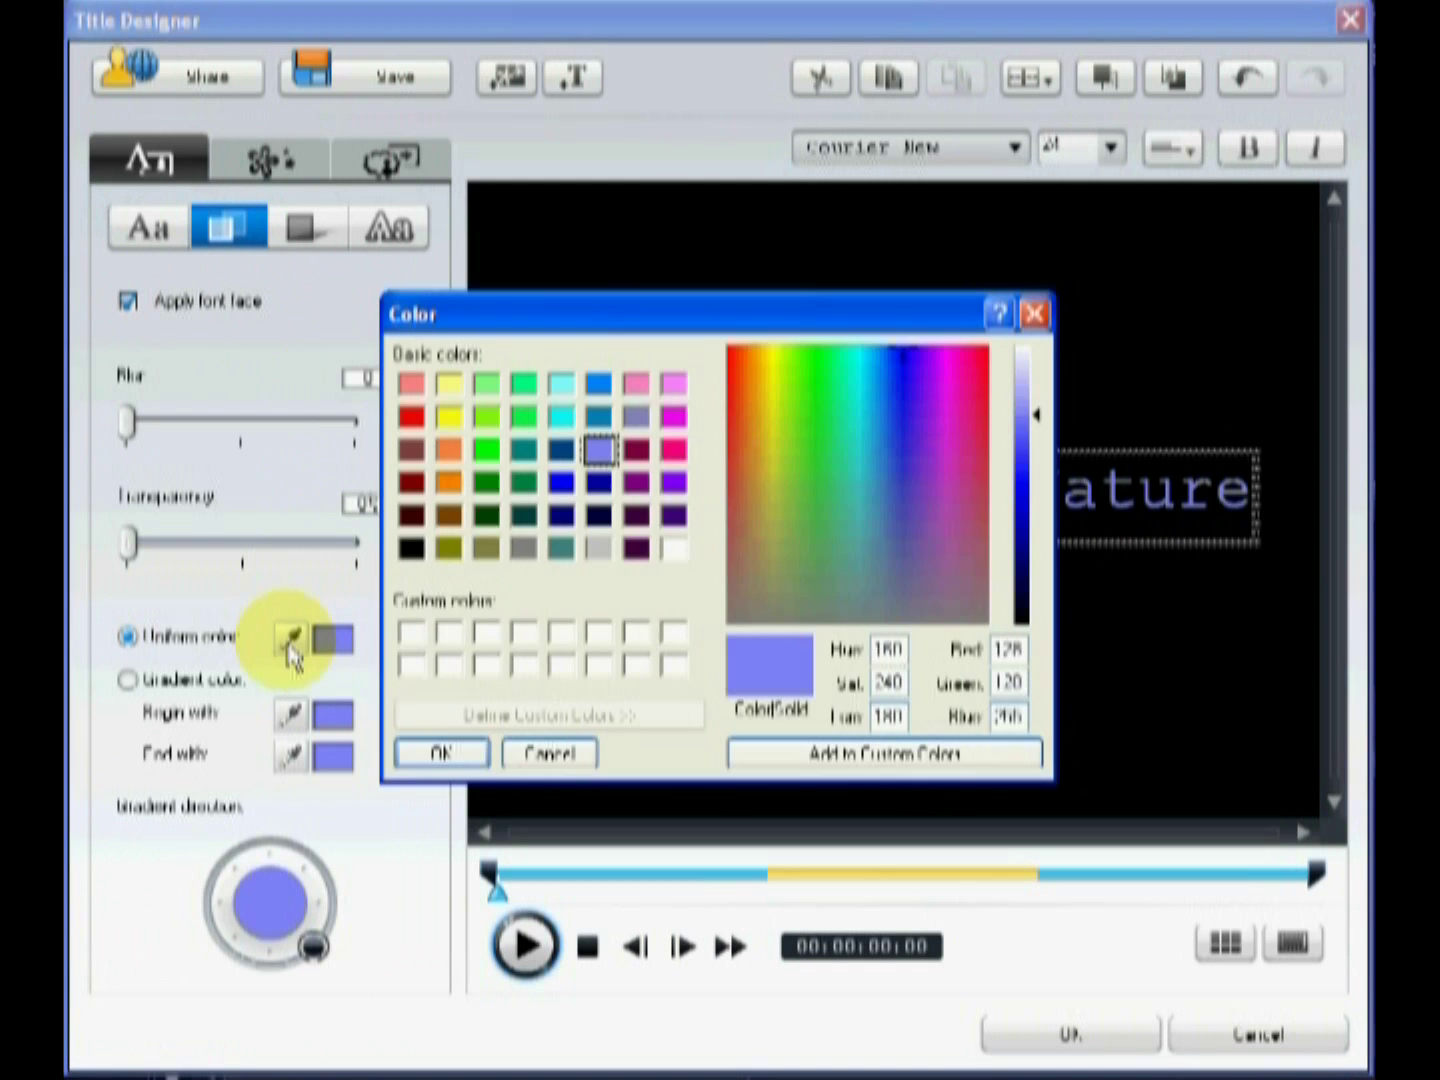
pyautogui.click(673, 550)
pyautogui.click(444, 753)
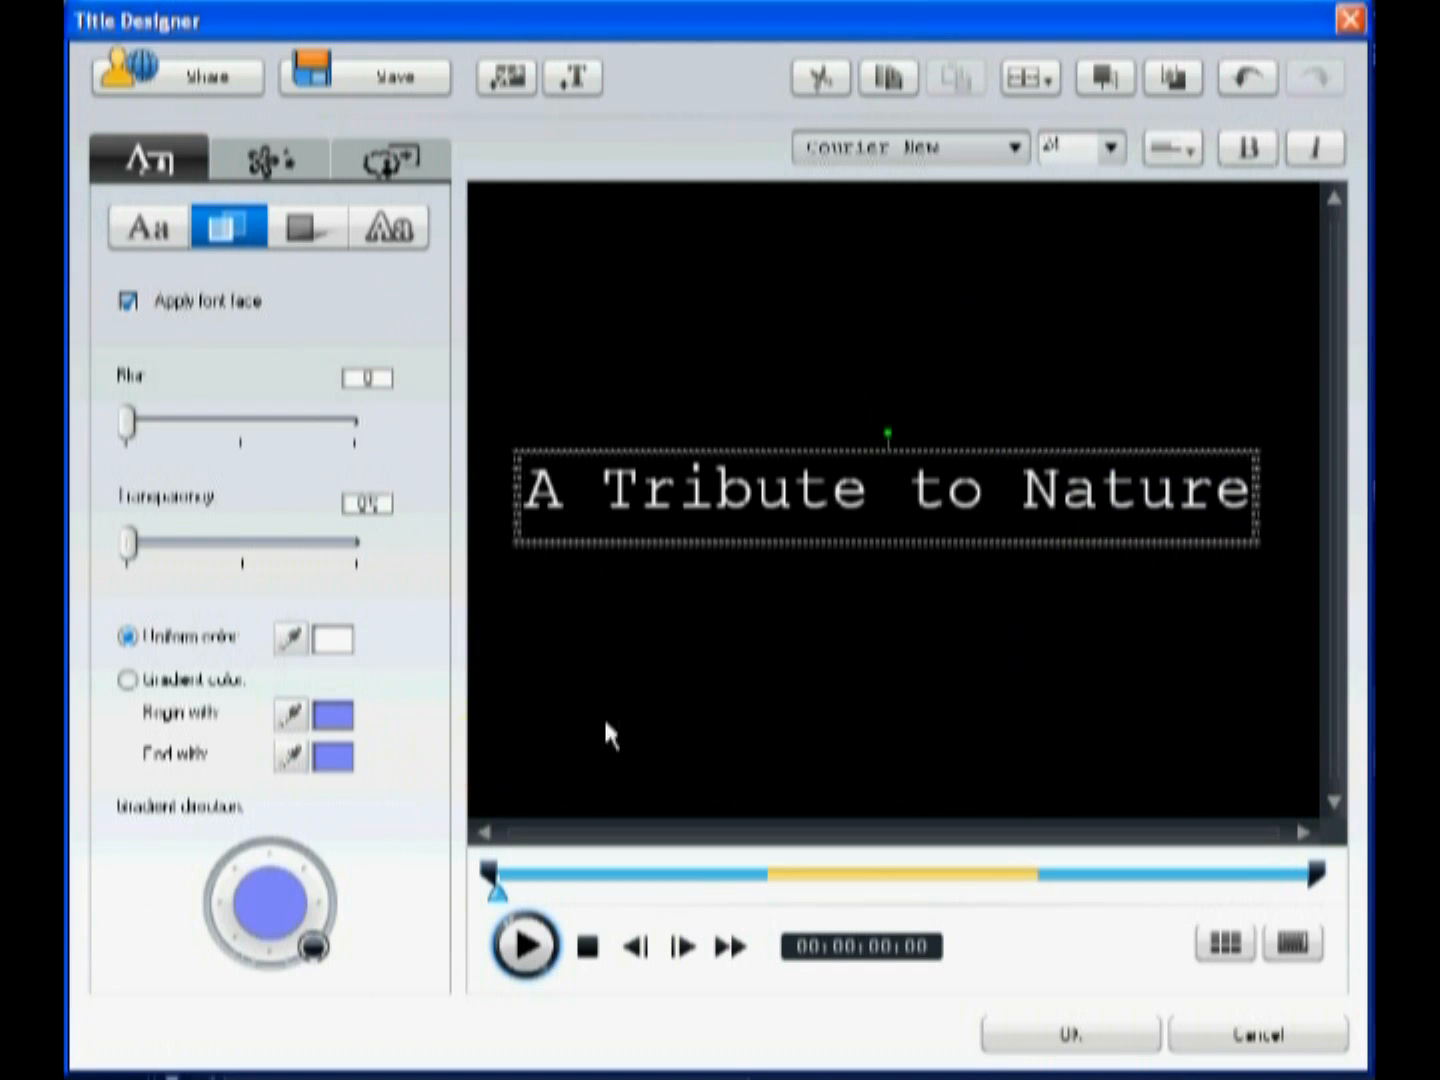
pyautogui.click(1016, 147)
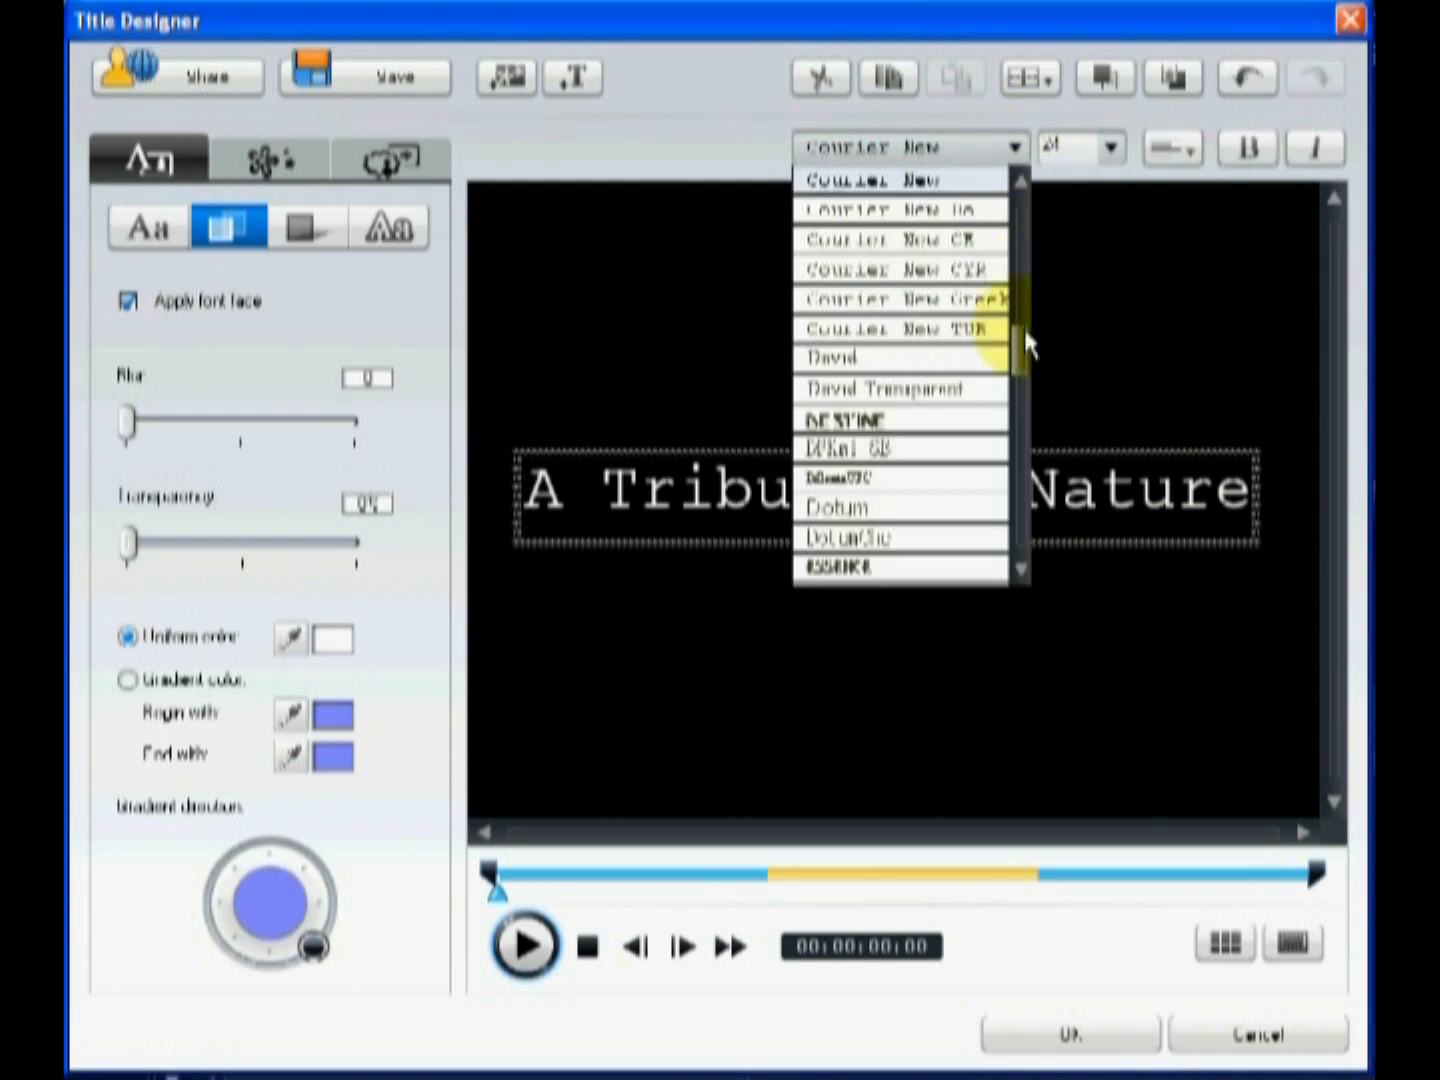
pyautogui.moveTo(1022, 337); pyautogui.dragTo(1018, 540)
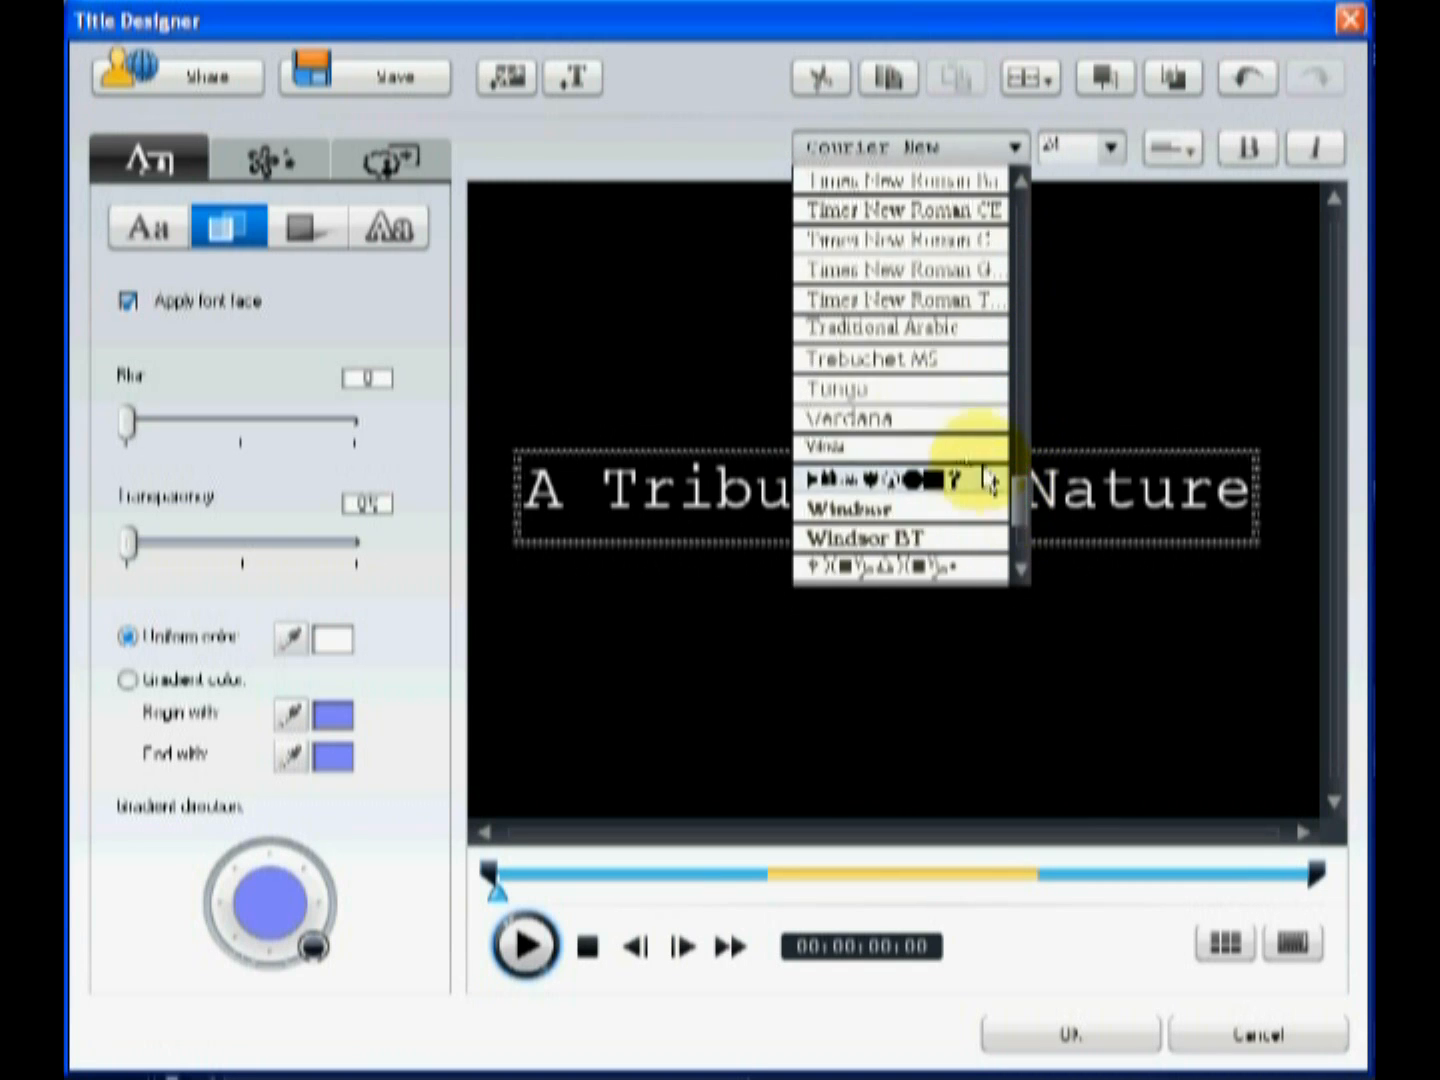
pyautogui.click(912, 415)
# - Bring up the begin and end effect settings for the A Tribute to Nature object
pyautogui.click(1005, 515)
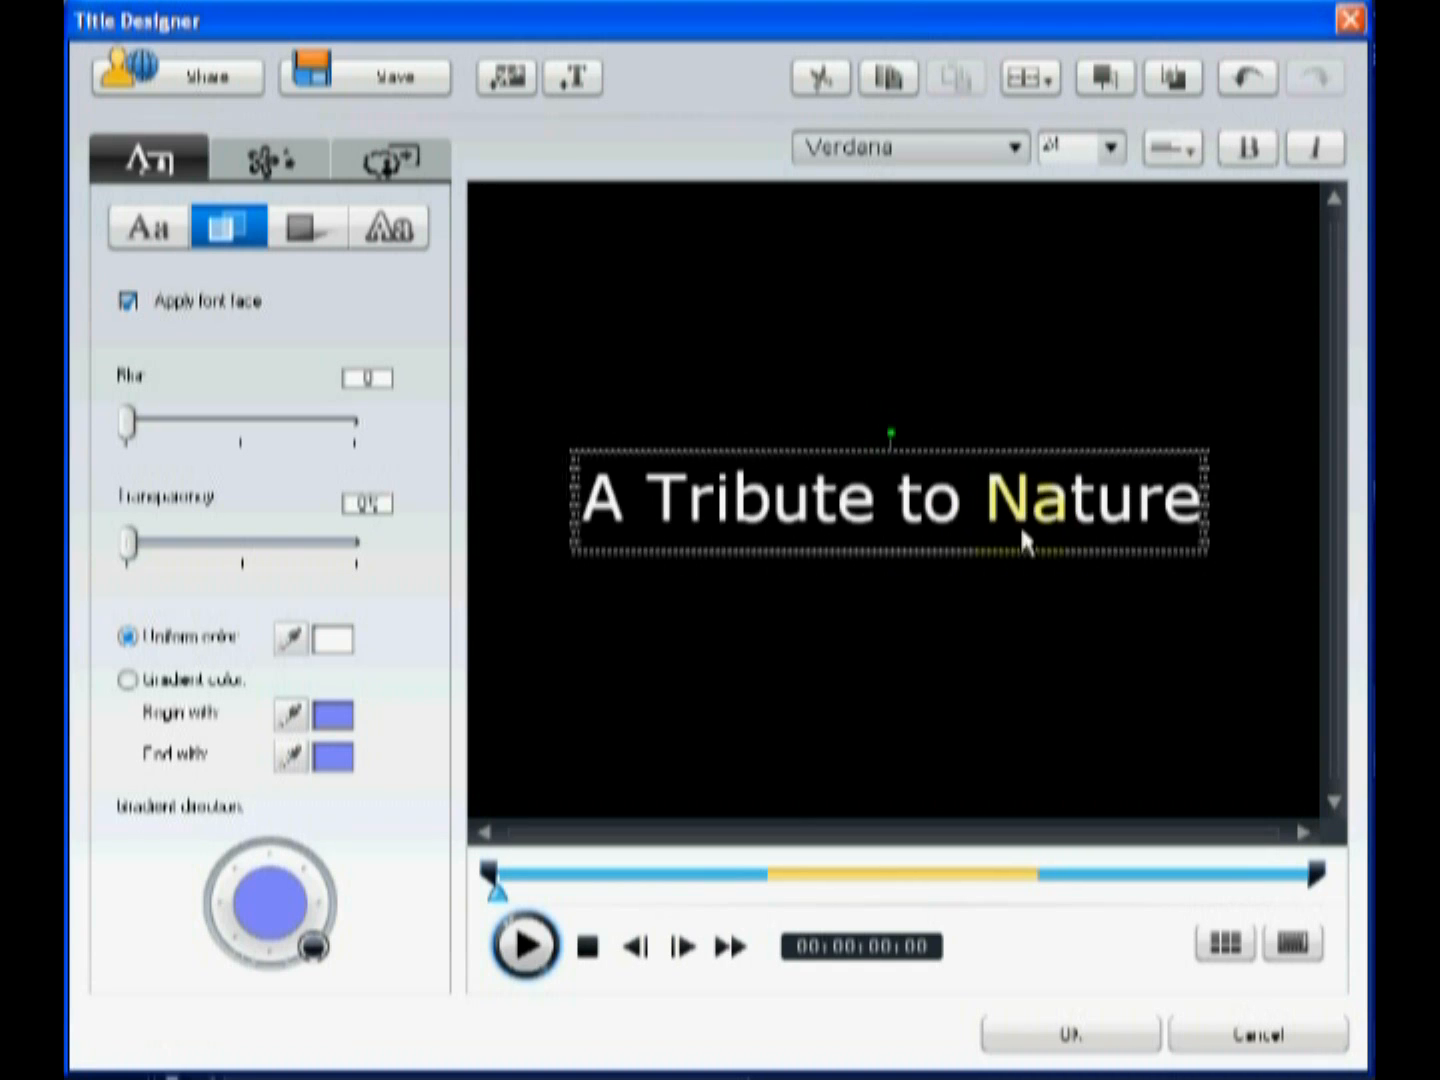
pyautogui.click(1030, 576)
pyautogui.click(852, 489)
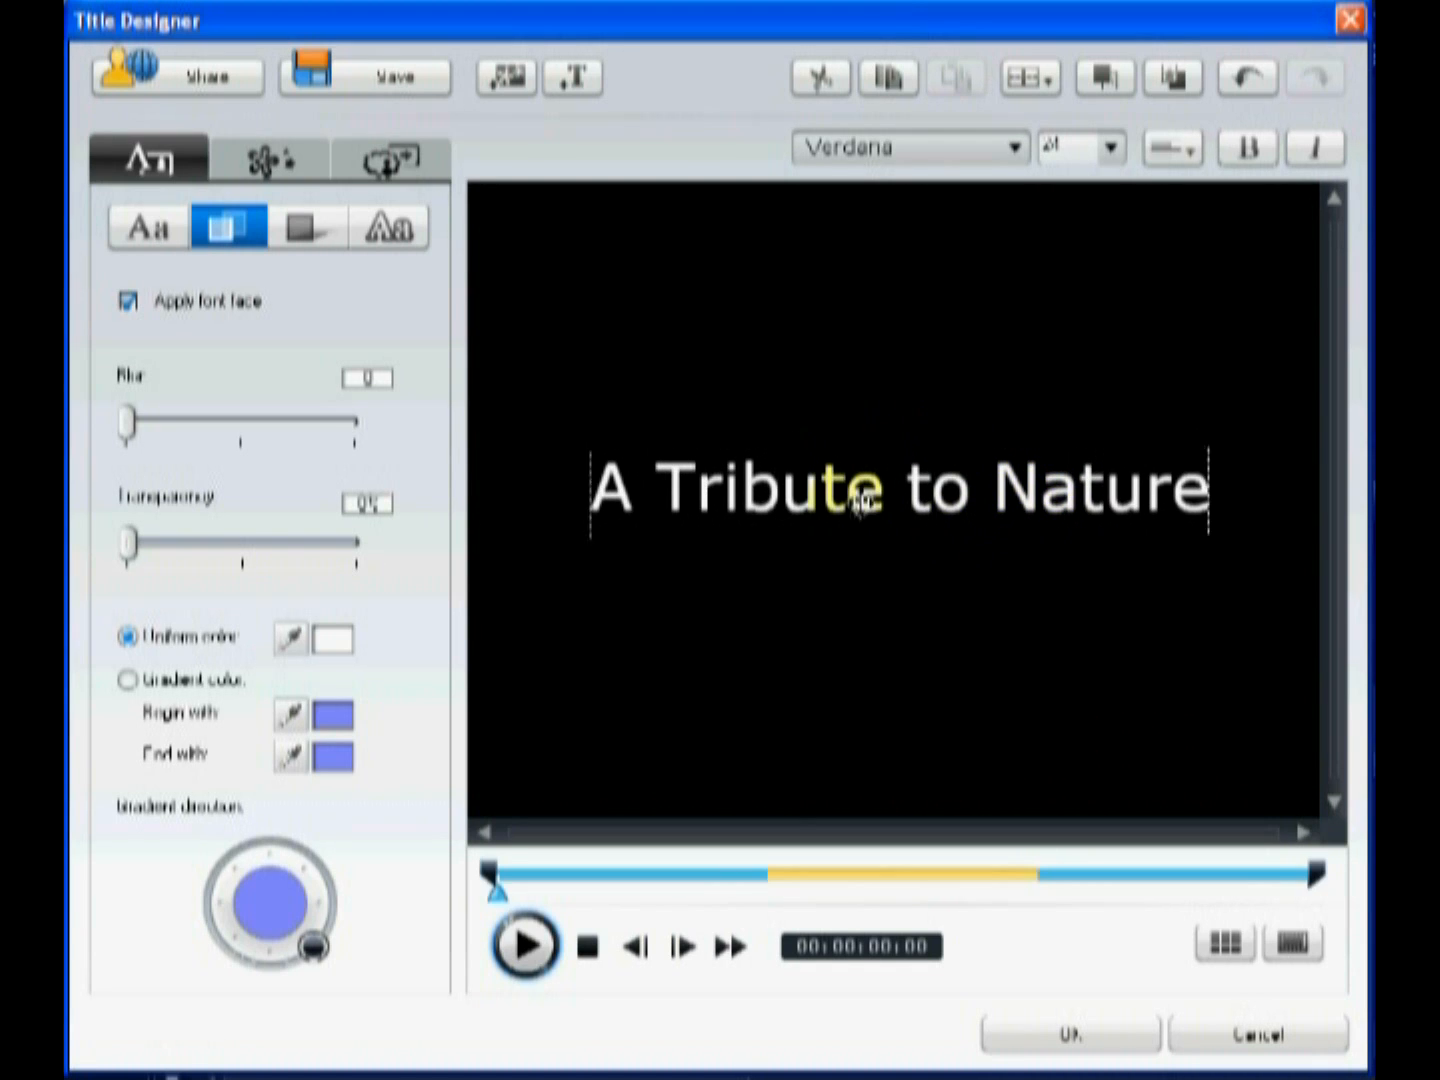
pyautogui.click(248, 178)
pyautogui.click(250, 259)
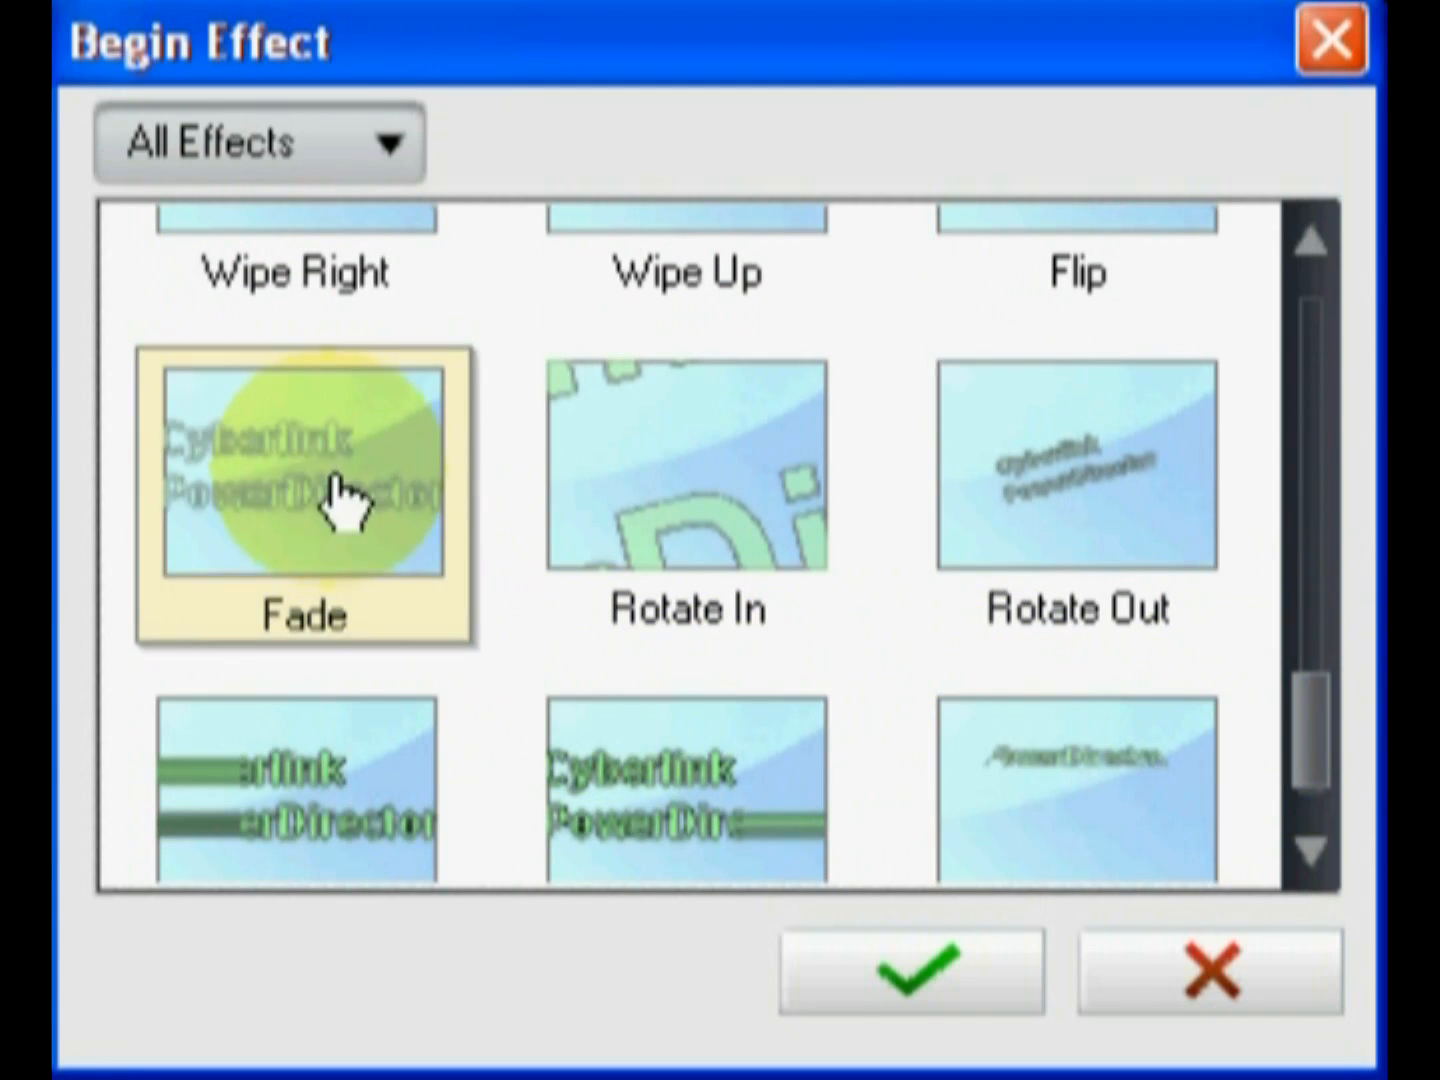
# - Confirm Fade as the begin effect and scrub the preview to check the fade-in
pyautogui.click(900, 954)
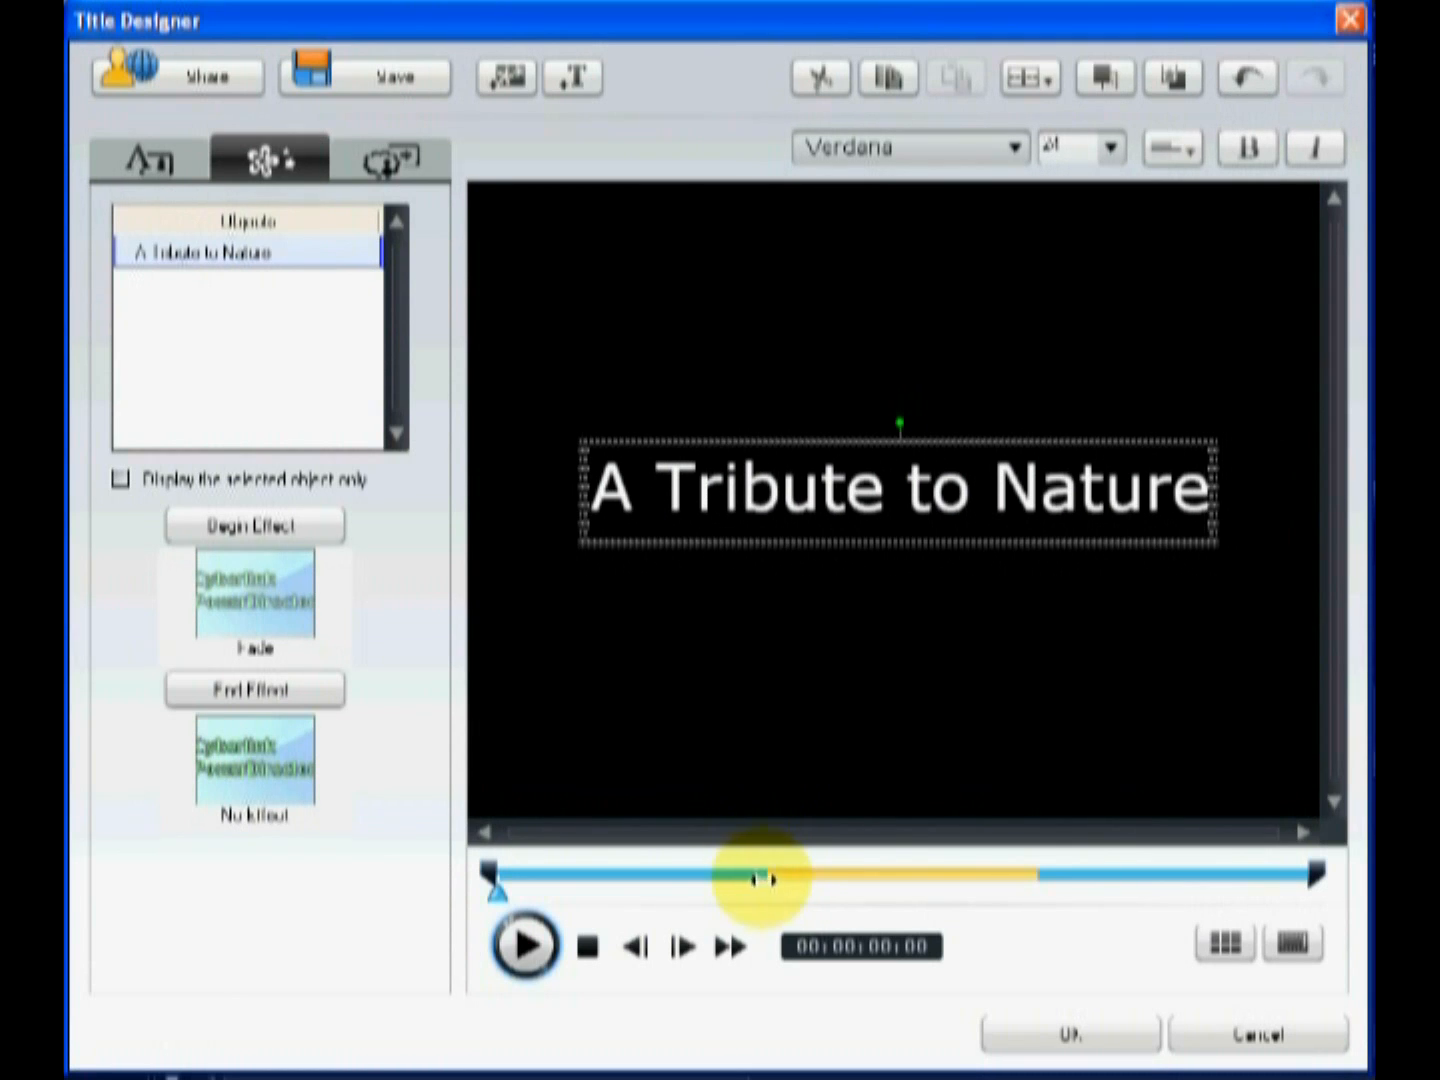
pyautogui.moveTo(498, 900); pyautogui.dragTo(772, 906)
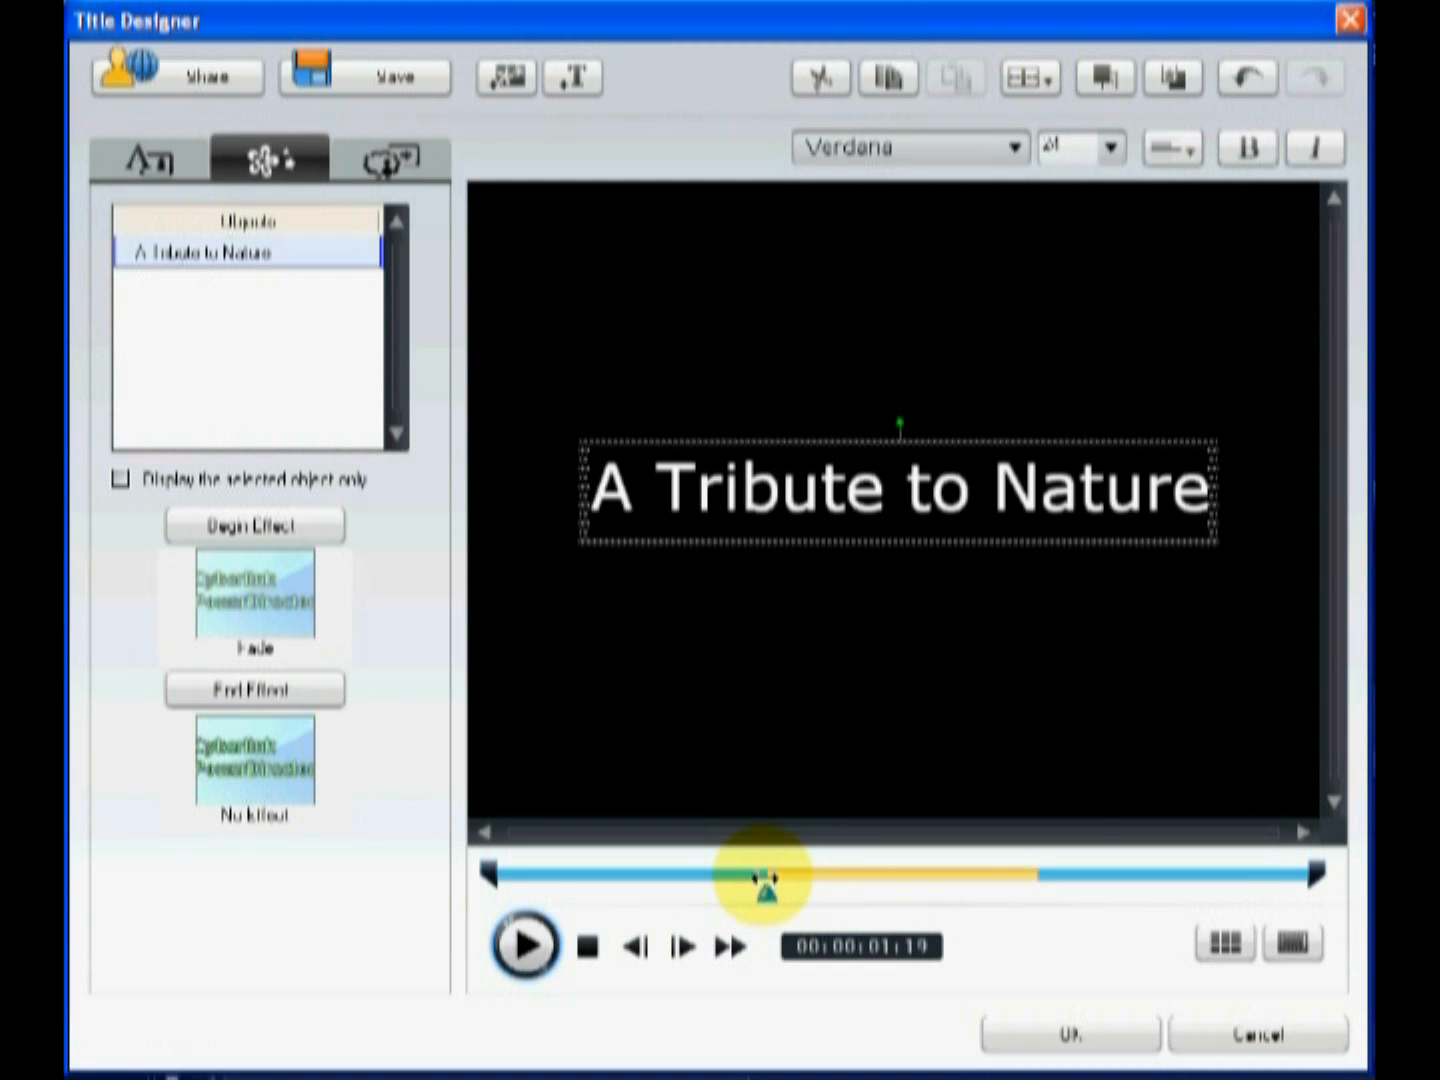
pyautogui.moveTo(765, 880); pyautogui.dragTo(704, 875)
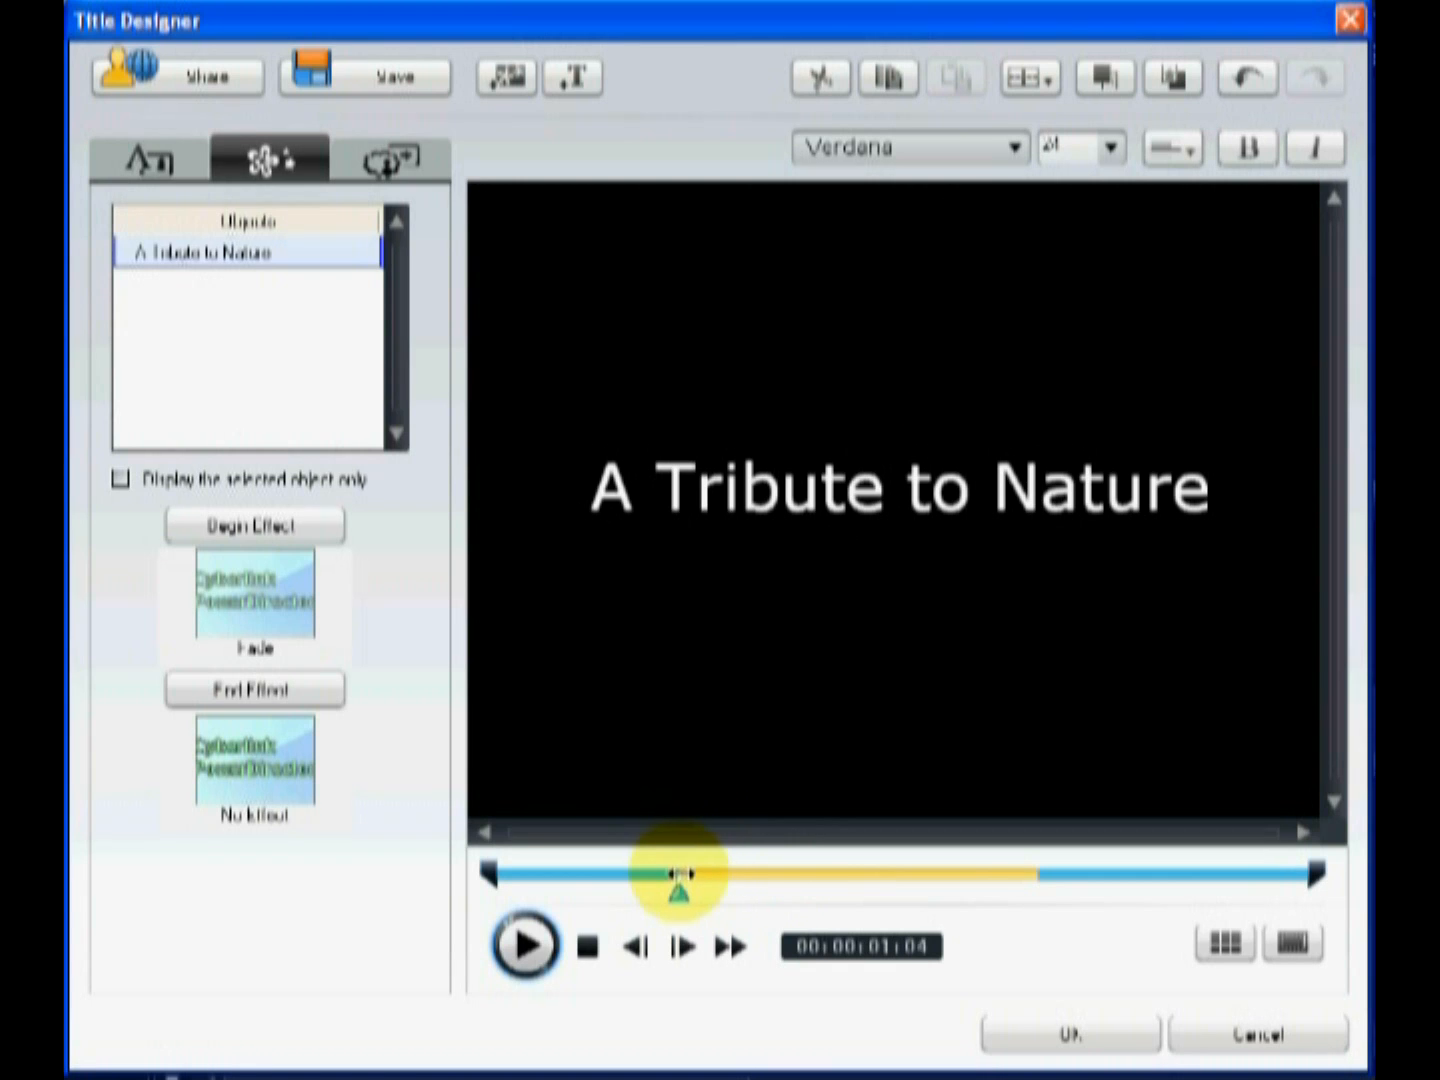
pyautogui.moveTo(653, 873); pyautogui.dragTo(654, 873)
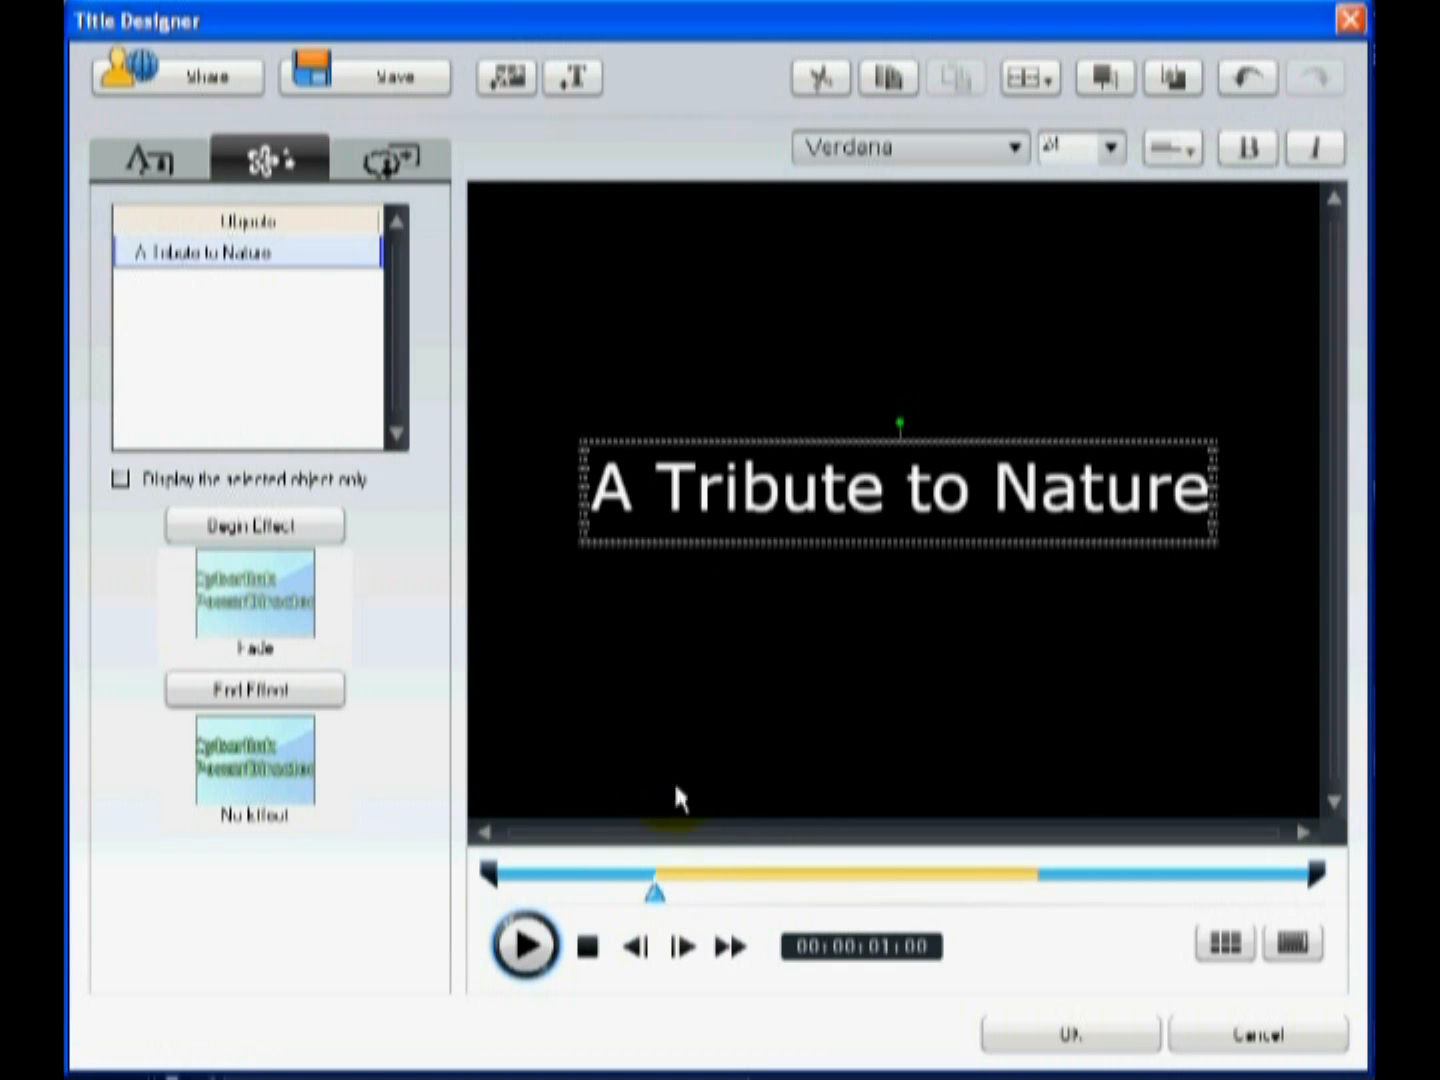
# - Set the title's end effect to Fade and scrub ahead to watch it fade out
pyautogui.click(301, 703)
pyautogui.moveTo(975, 443); pyautogui.dragTo(972, 653)
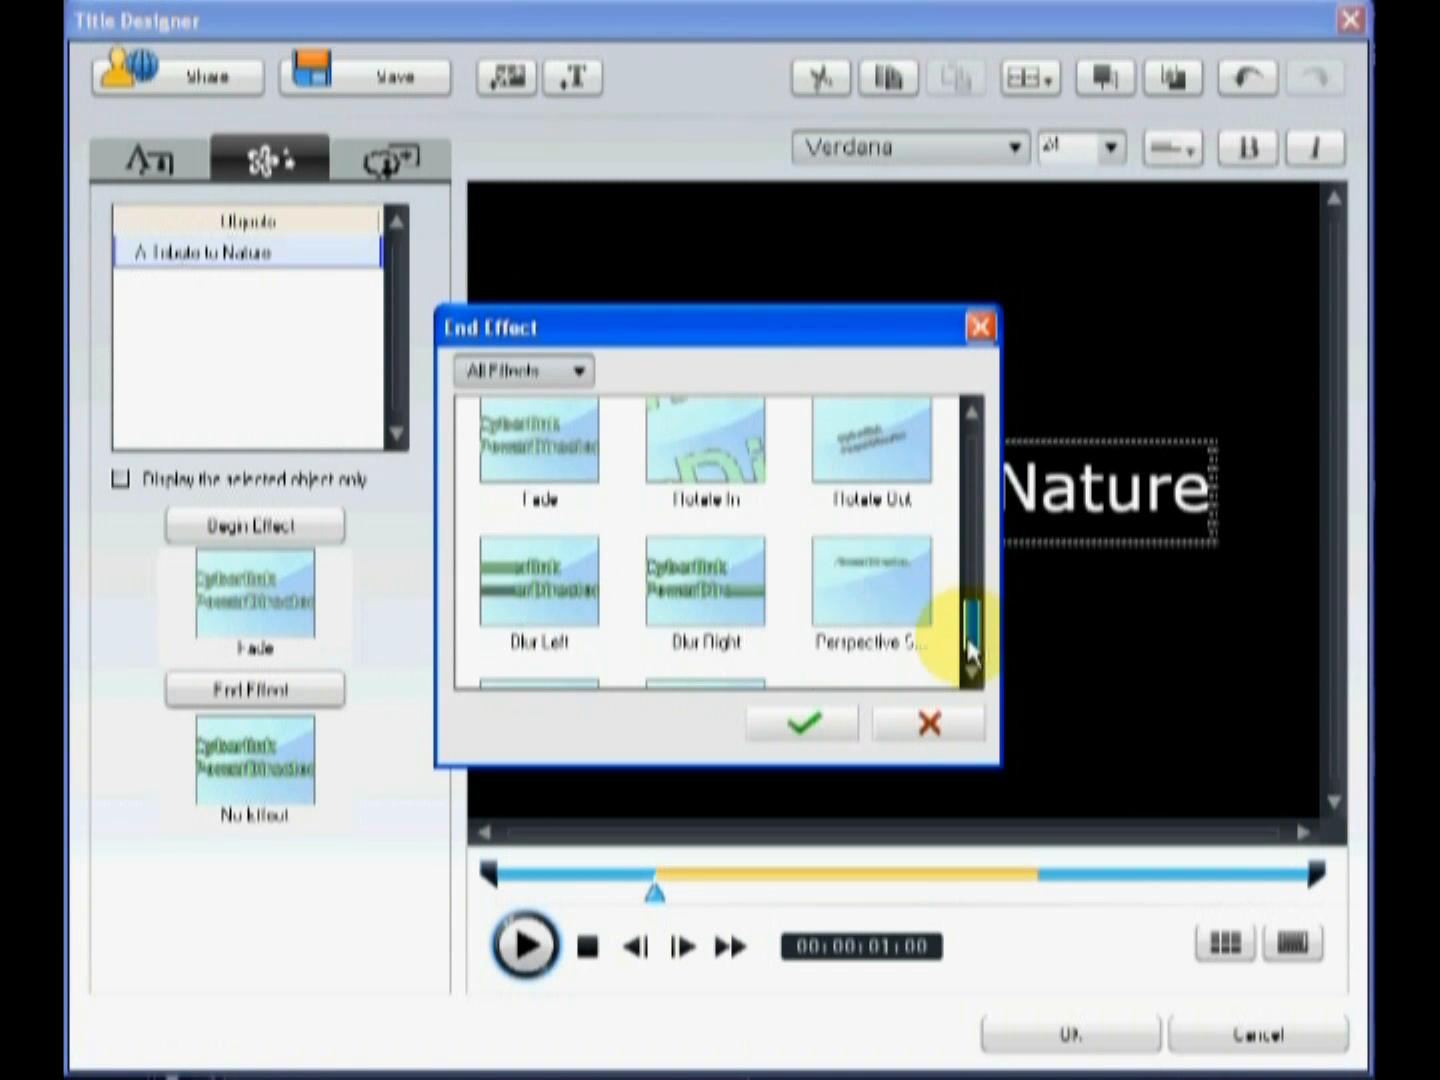
pyautogui.click(552, 472)
pyautogui.click(798, 726)
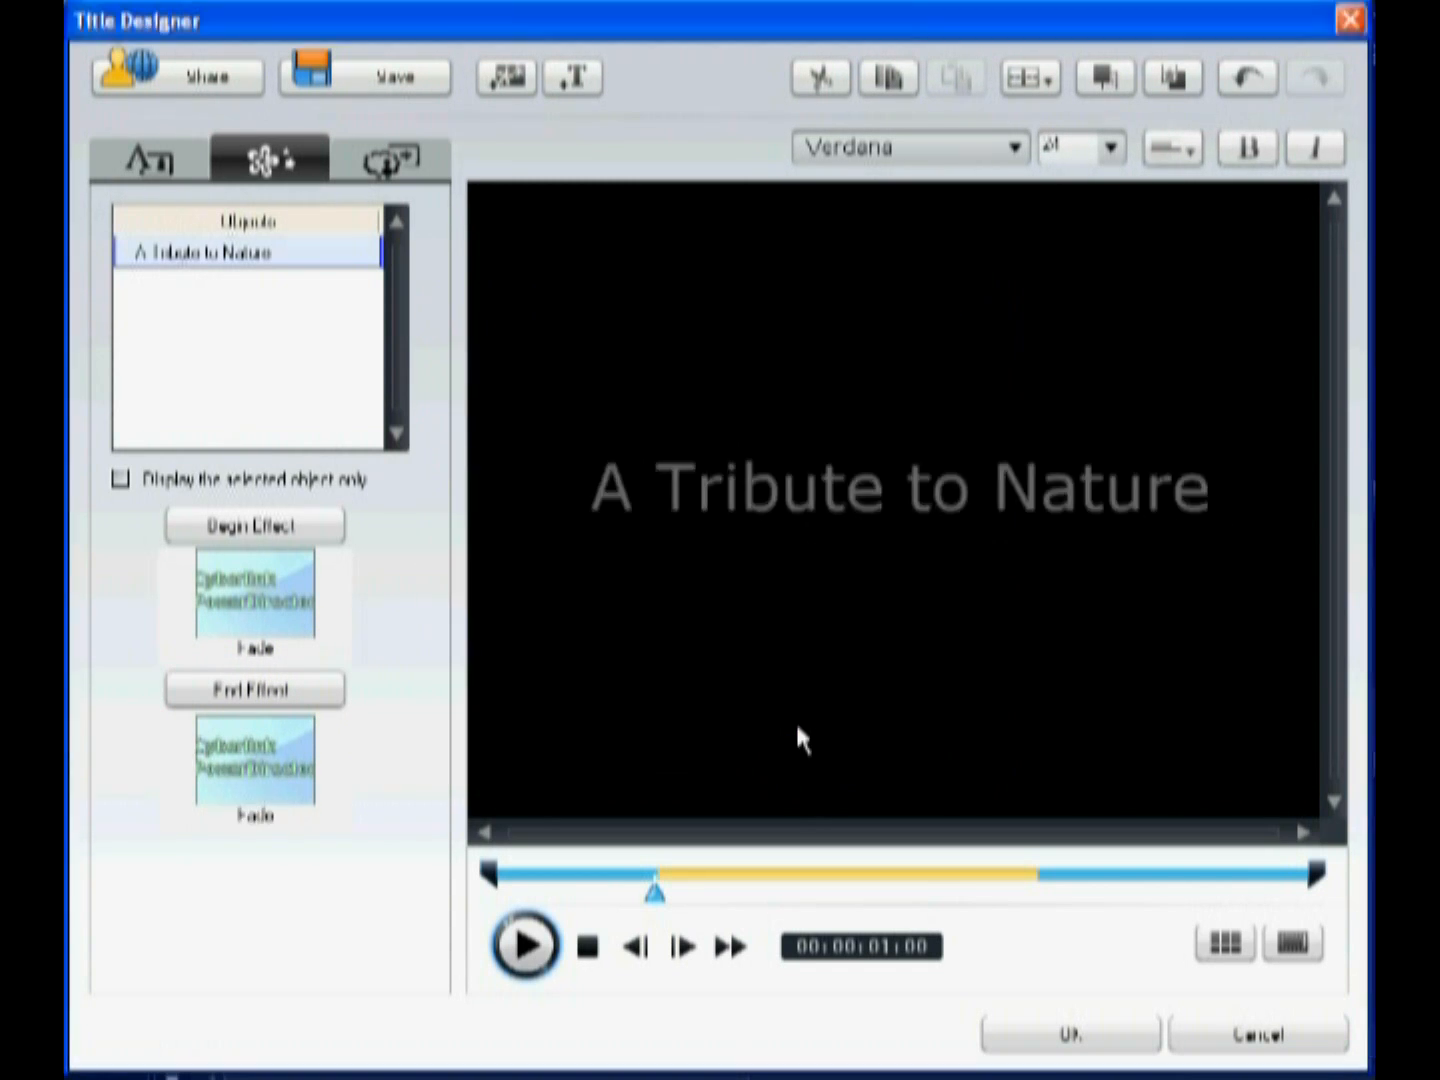
pyautogui.click(656, 892)
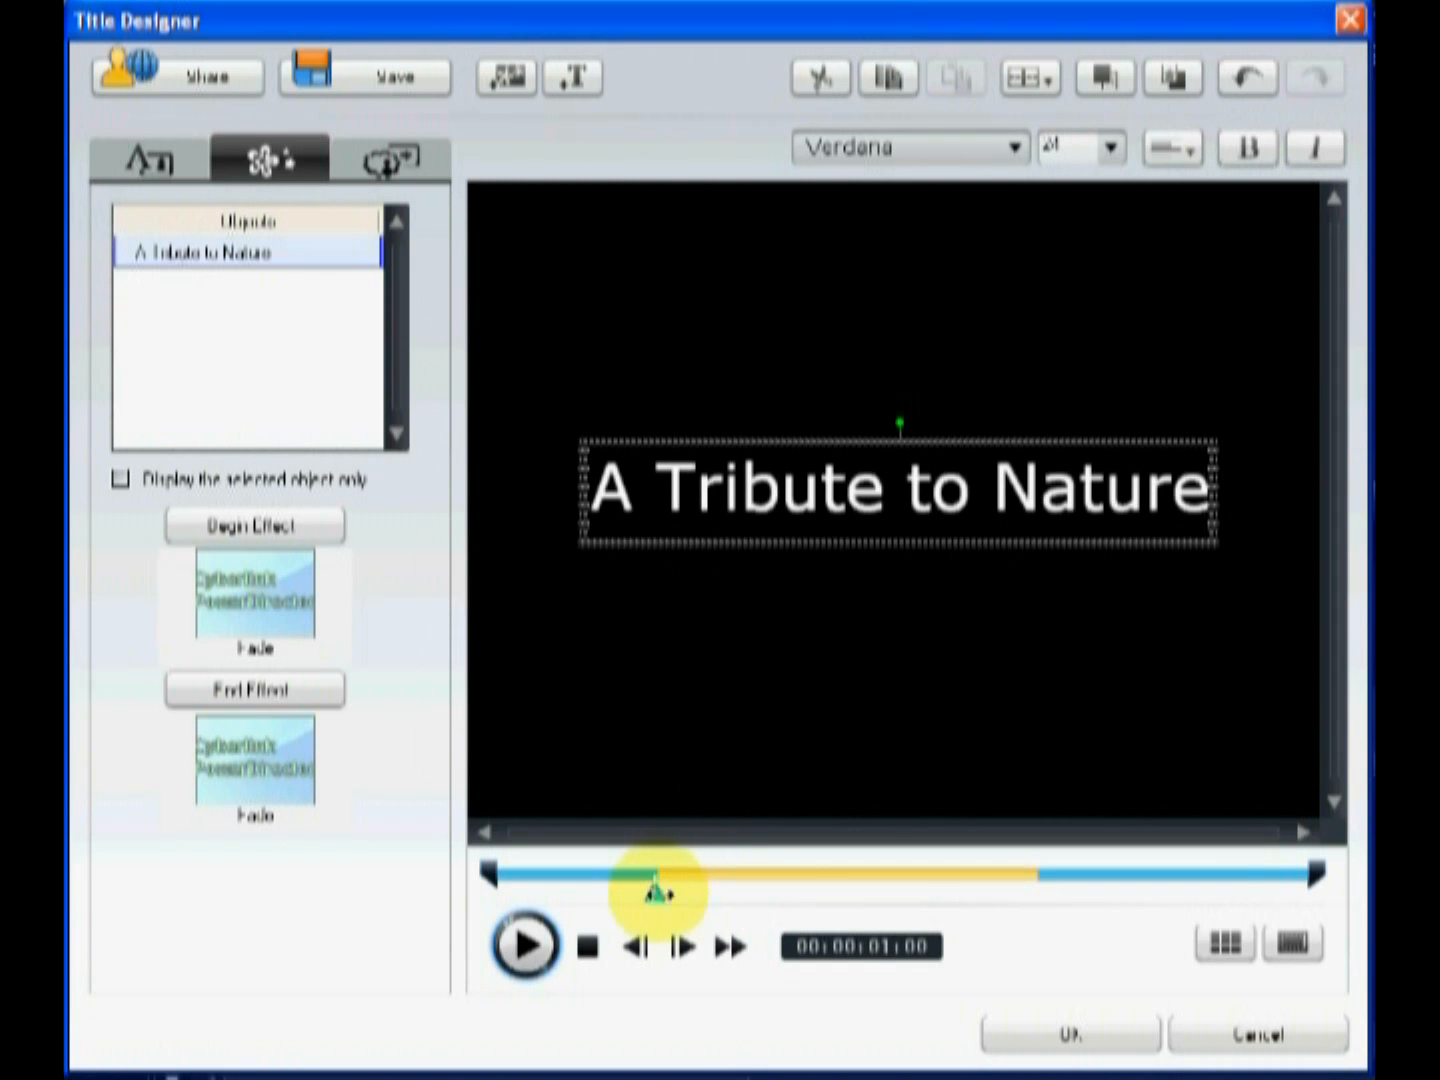
pyautogui.moveTo(653, 892)
pyautogui.mouseDown()
pyautogui.moveTo(663, 907)
pyautogui.moveTo(1318, 911)
pyautogui.moveTo(1032, 917)
pyautogui.moveTo(1295, 915)
pyautogui.moveTo(1038, 907)
pyautogui.moveTo(1045, 886)
pyautogui.moveTo(1170, 886)
pyautogui.moveTo(1148, 907)
pyautogui.moveTo(1307, 909)
pyautogui.mouseUp()
# - Play the whole title animation from the start, then apply the design to the timeline
pyautogui.click(588, 945)
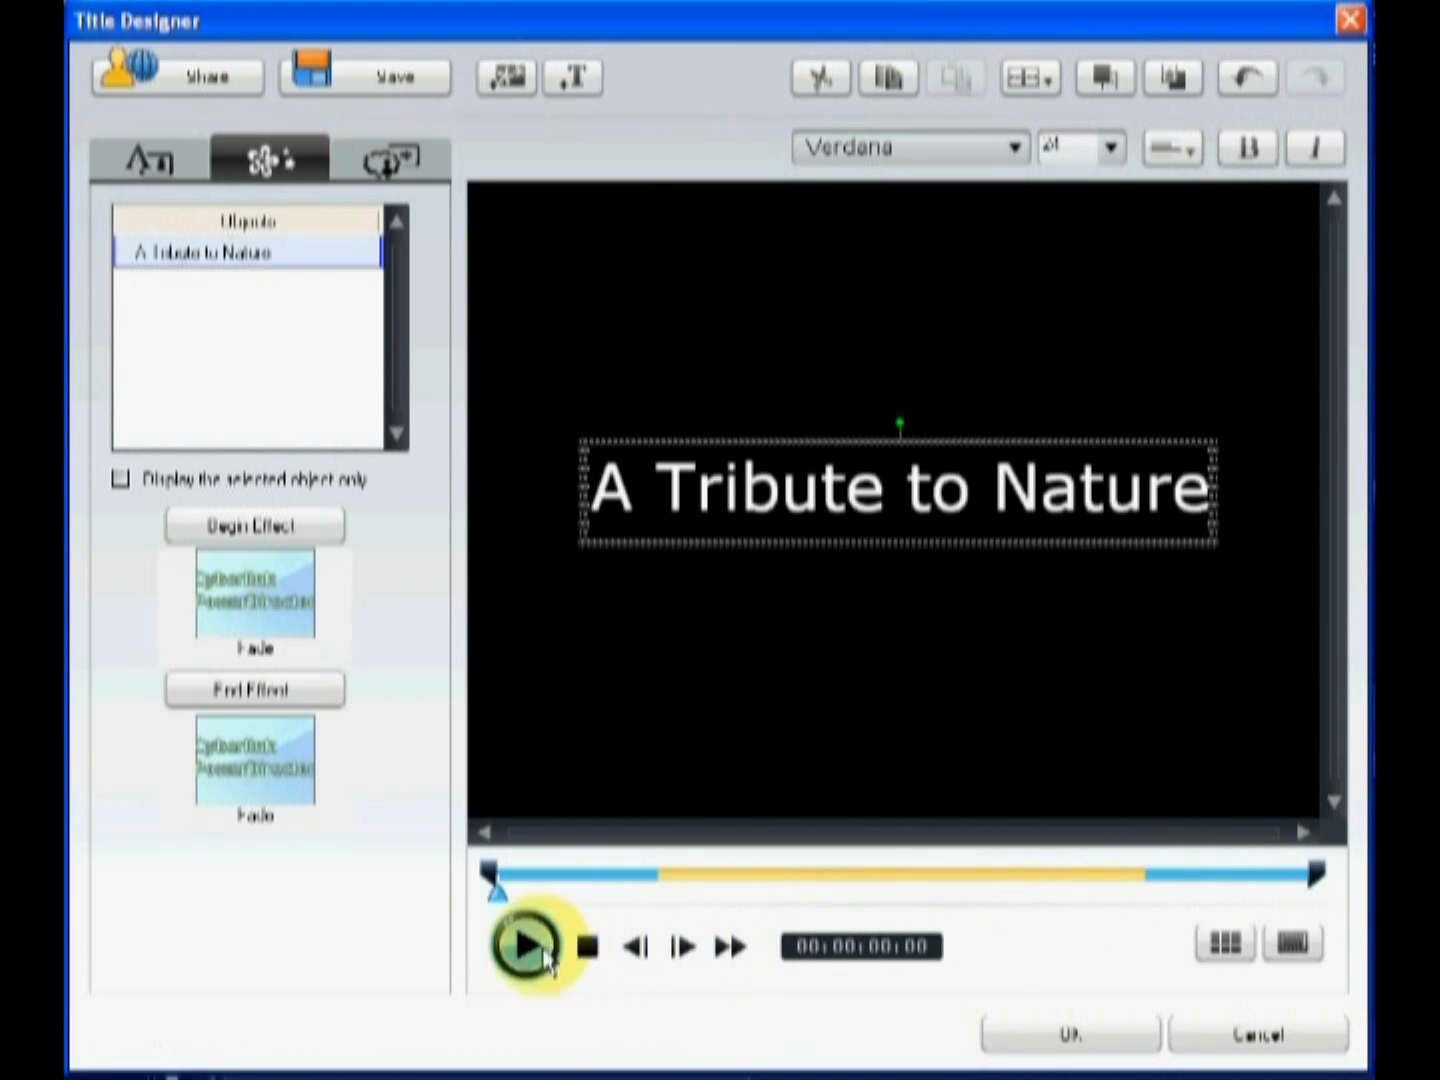
pyautogui.click(524, 945)
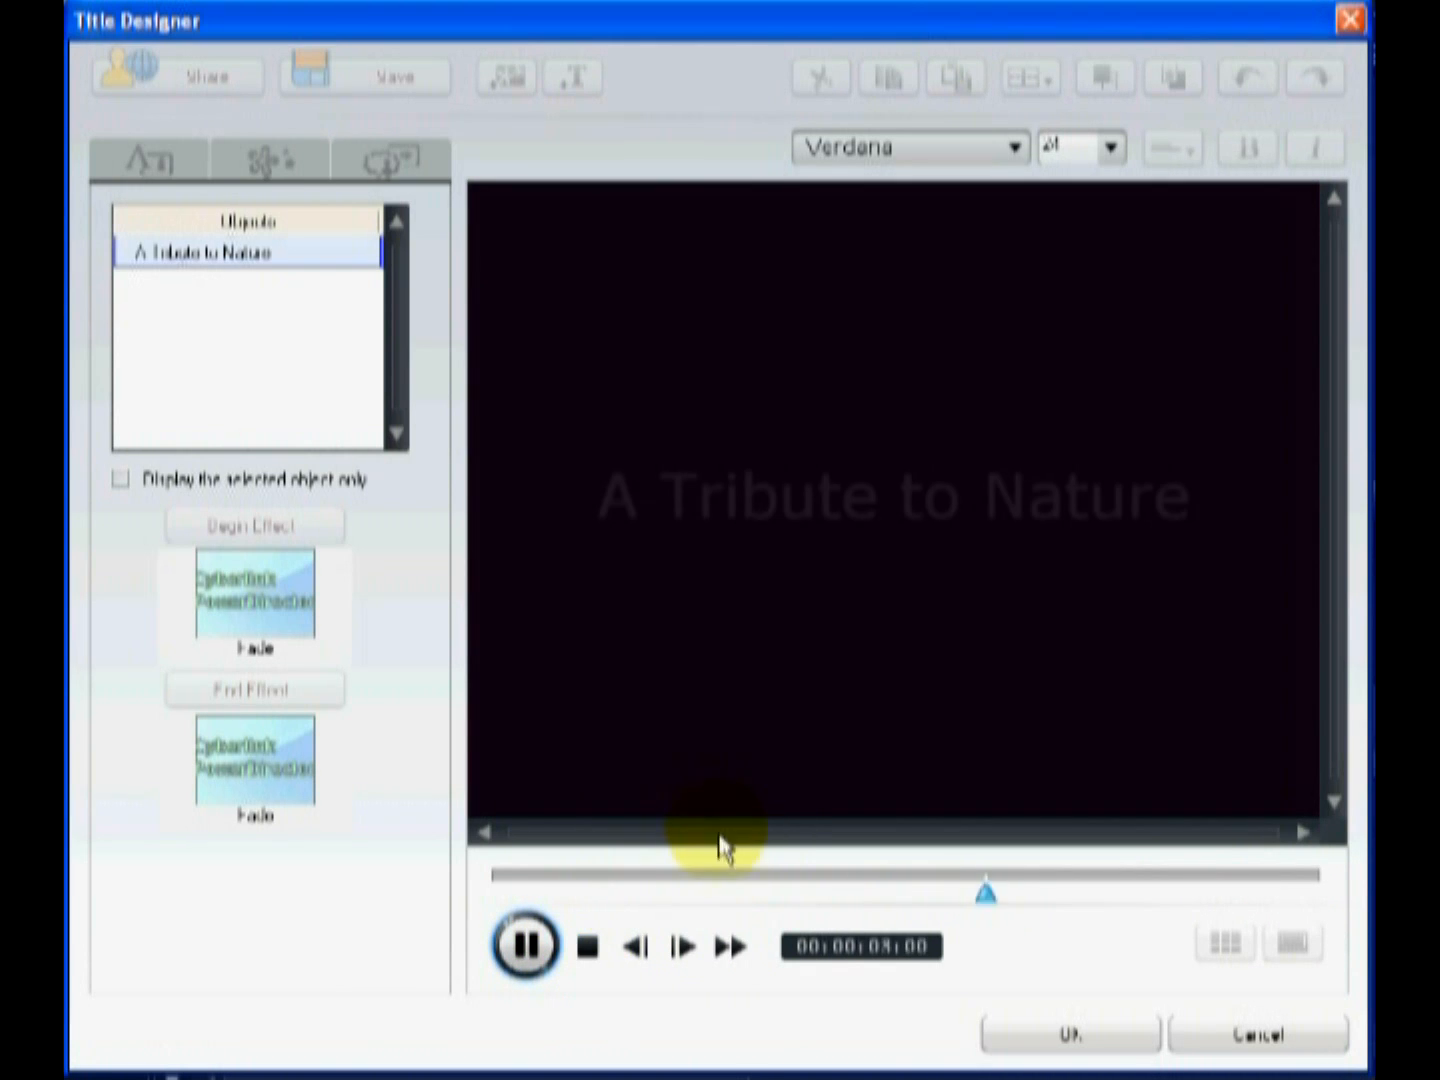
pyautogui.click(1075, 1032)
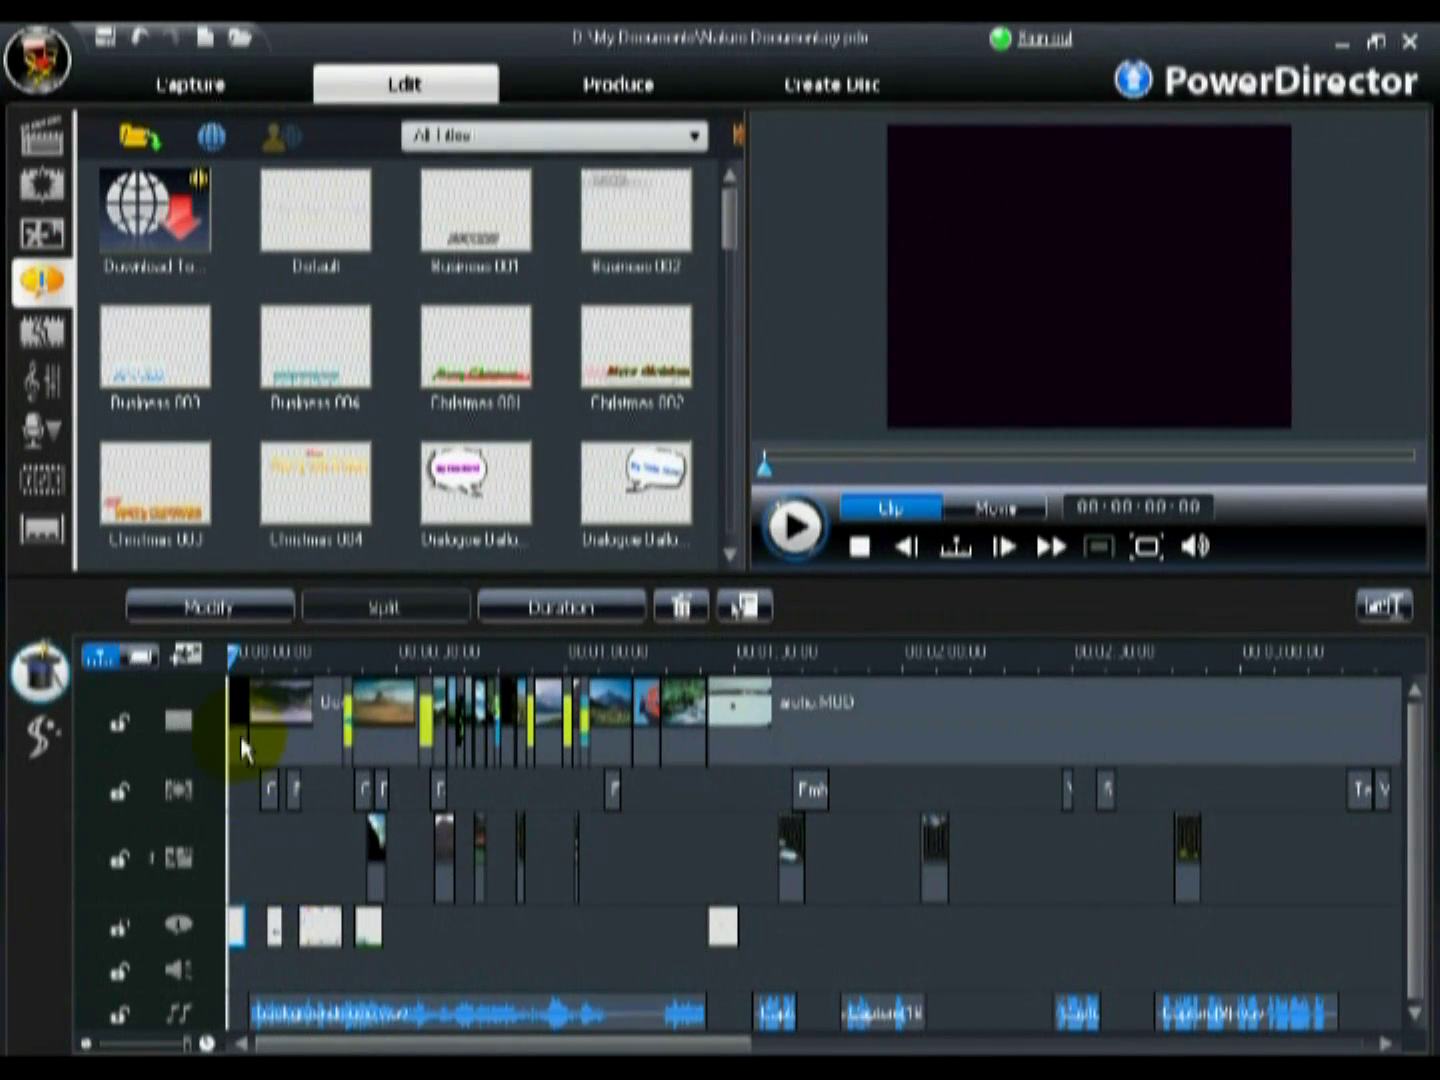
# - Lengthen the black opening color board and drop a Default title onto the title track
pyautogui.click(239, 735)
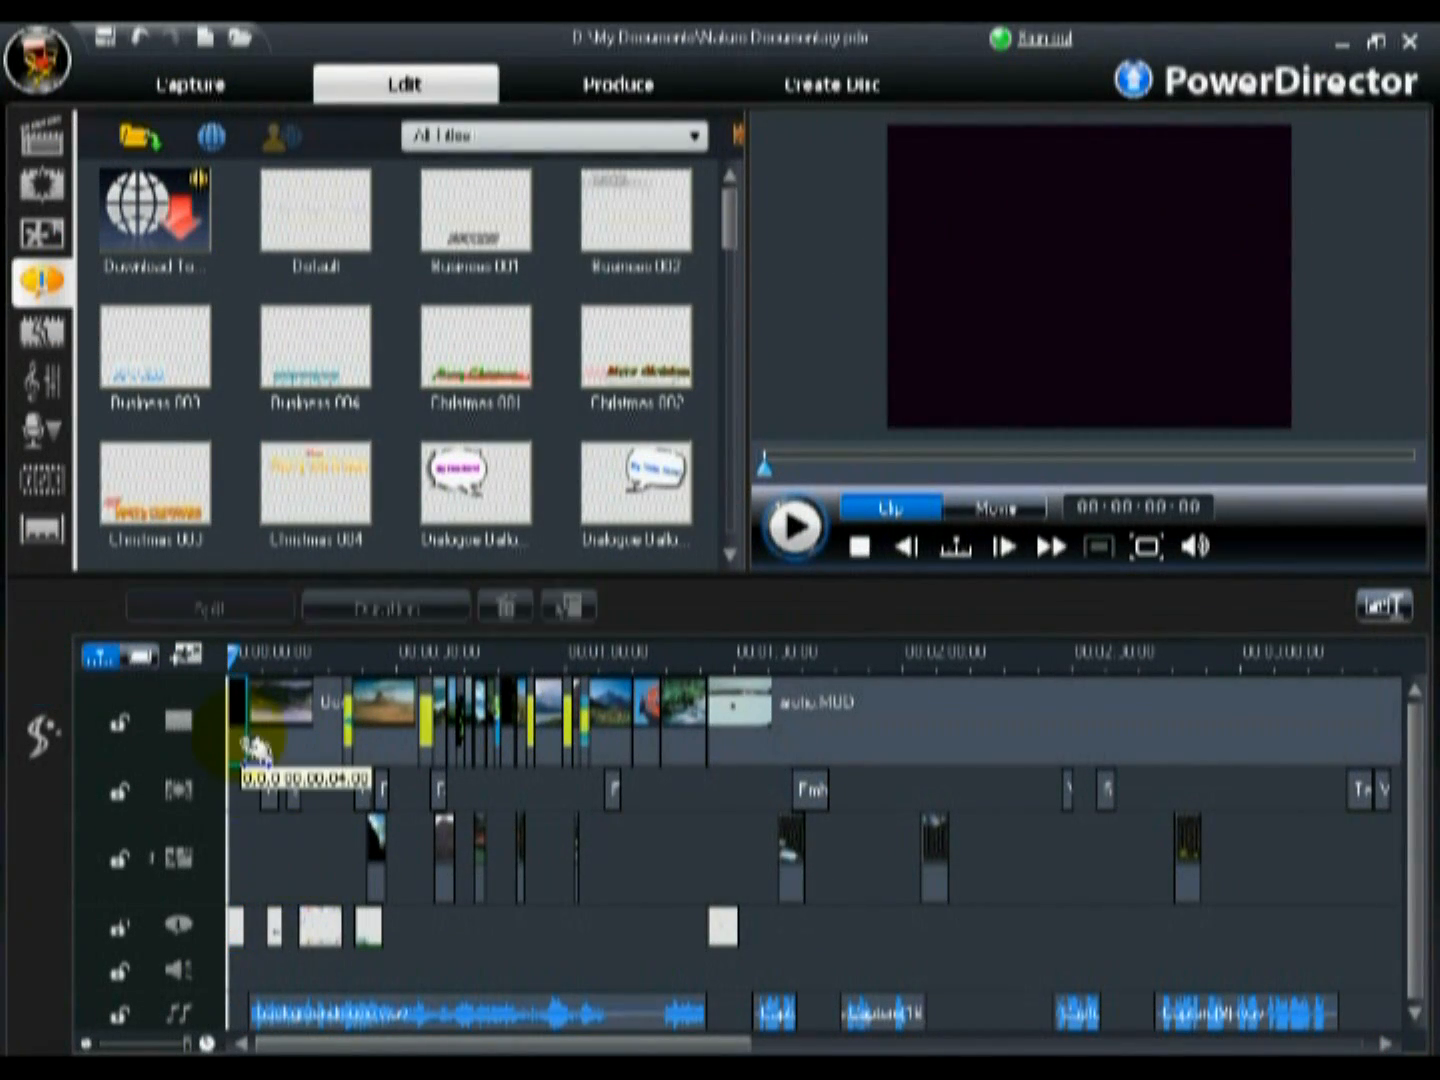
pyautogui.moveTo(248, 737); pyautogui.dragTo(428, 741)
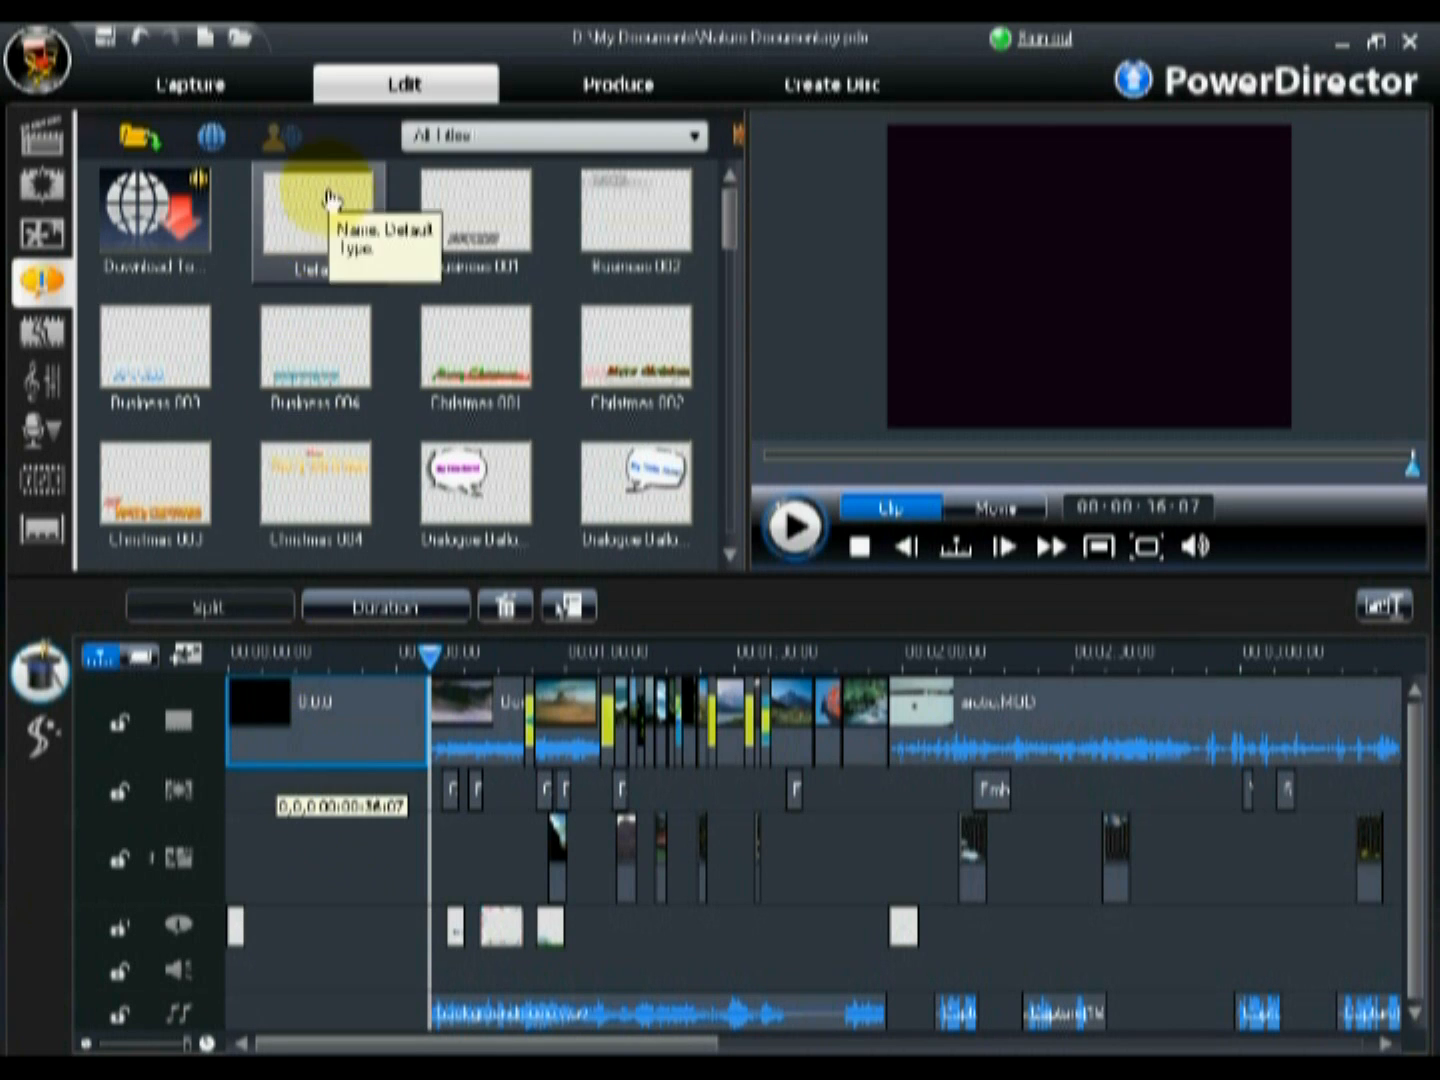
pyautogui.moveTo(321, 209)
pyautogui.mouseDown()
pyautogui.moveTo(324, 362)
pyautogui.moveTo(274, 950)
pyautogui.moveTo(271, 931)
pyautogui.mouseUp()
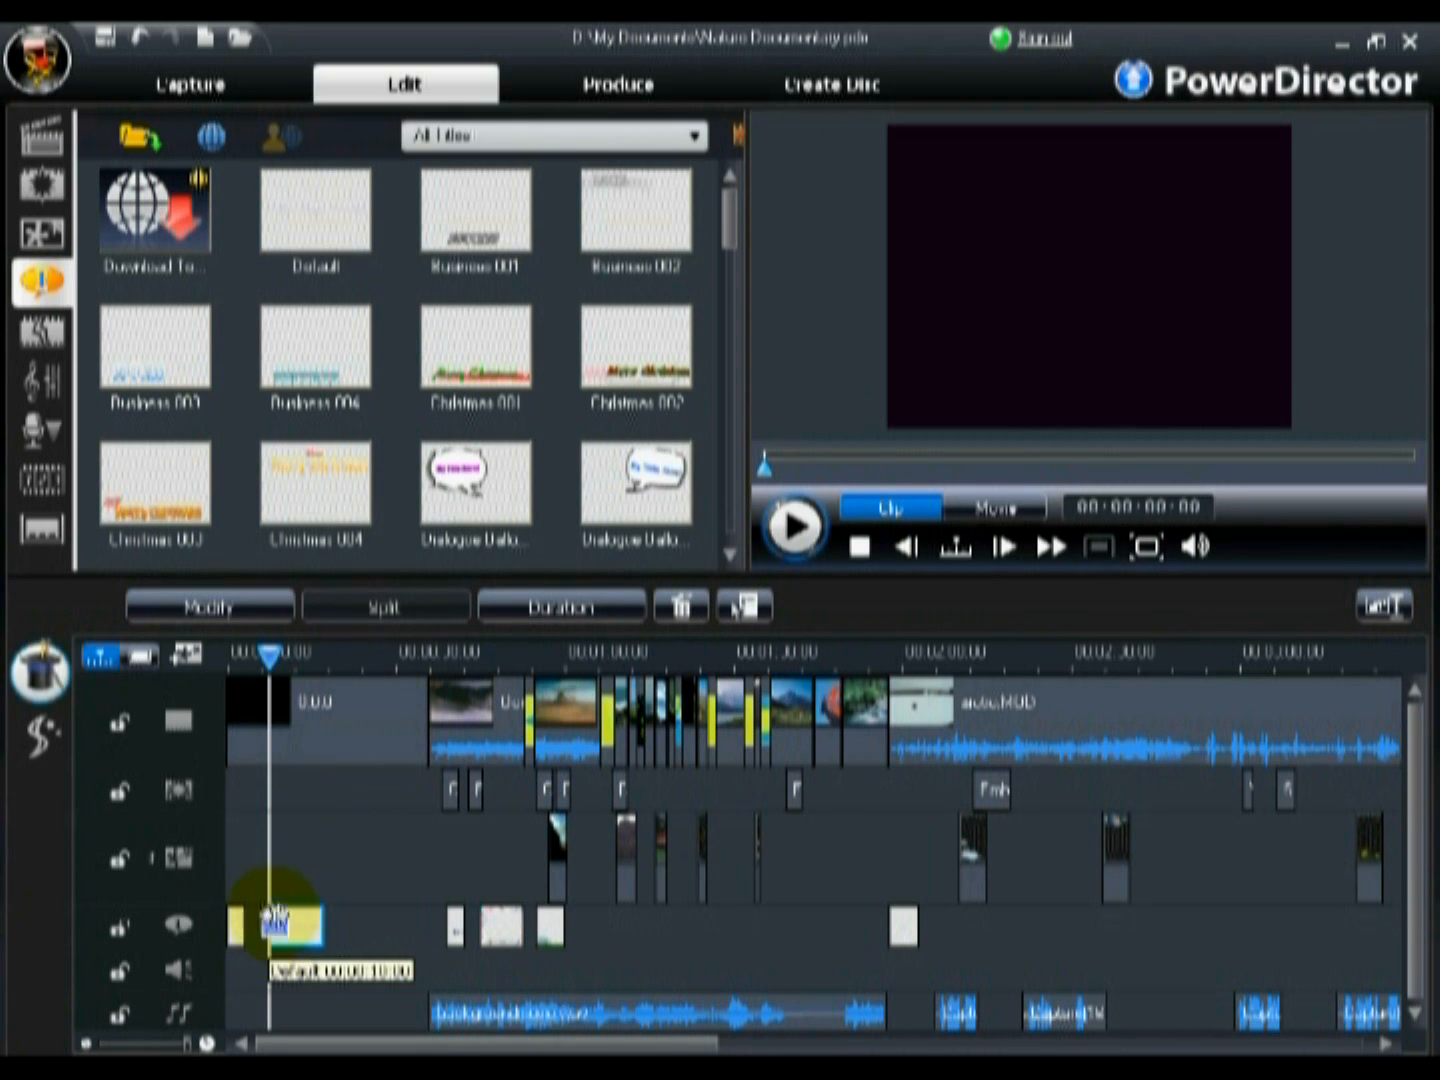
# - Copy the opening title clip, paste it a few seconds in, and open the copy for editing
pyautogui.rightClick(239, 934)
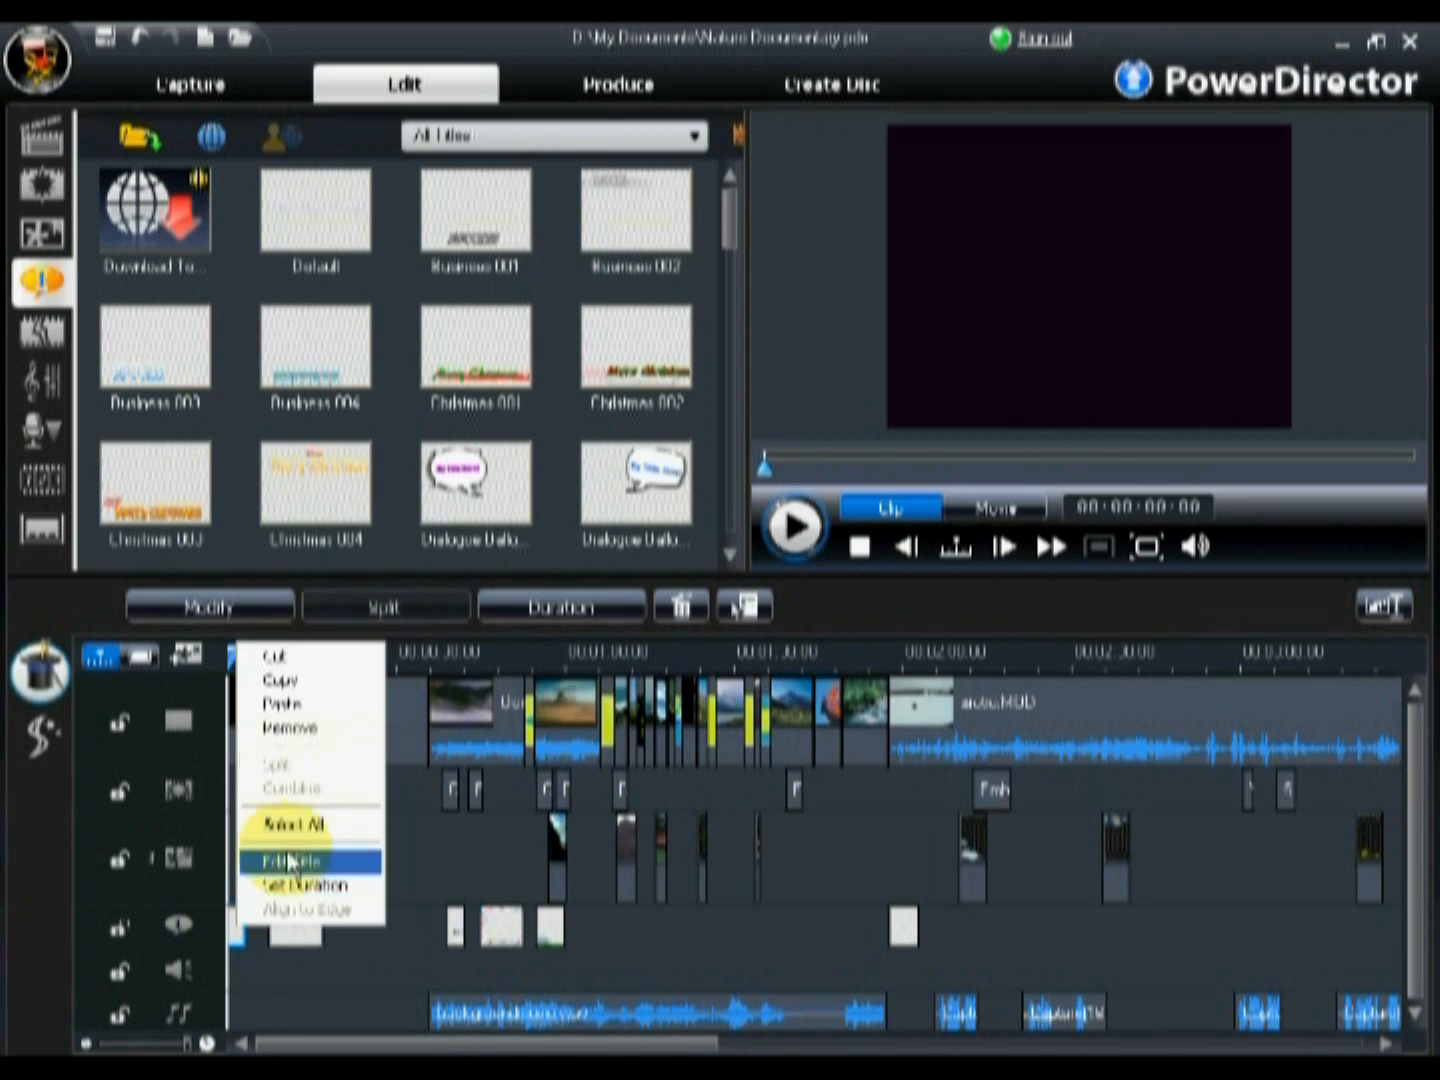
pyautogui.click(299, 695)
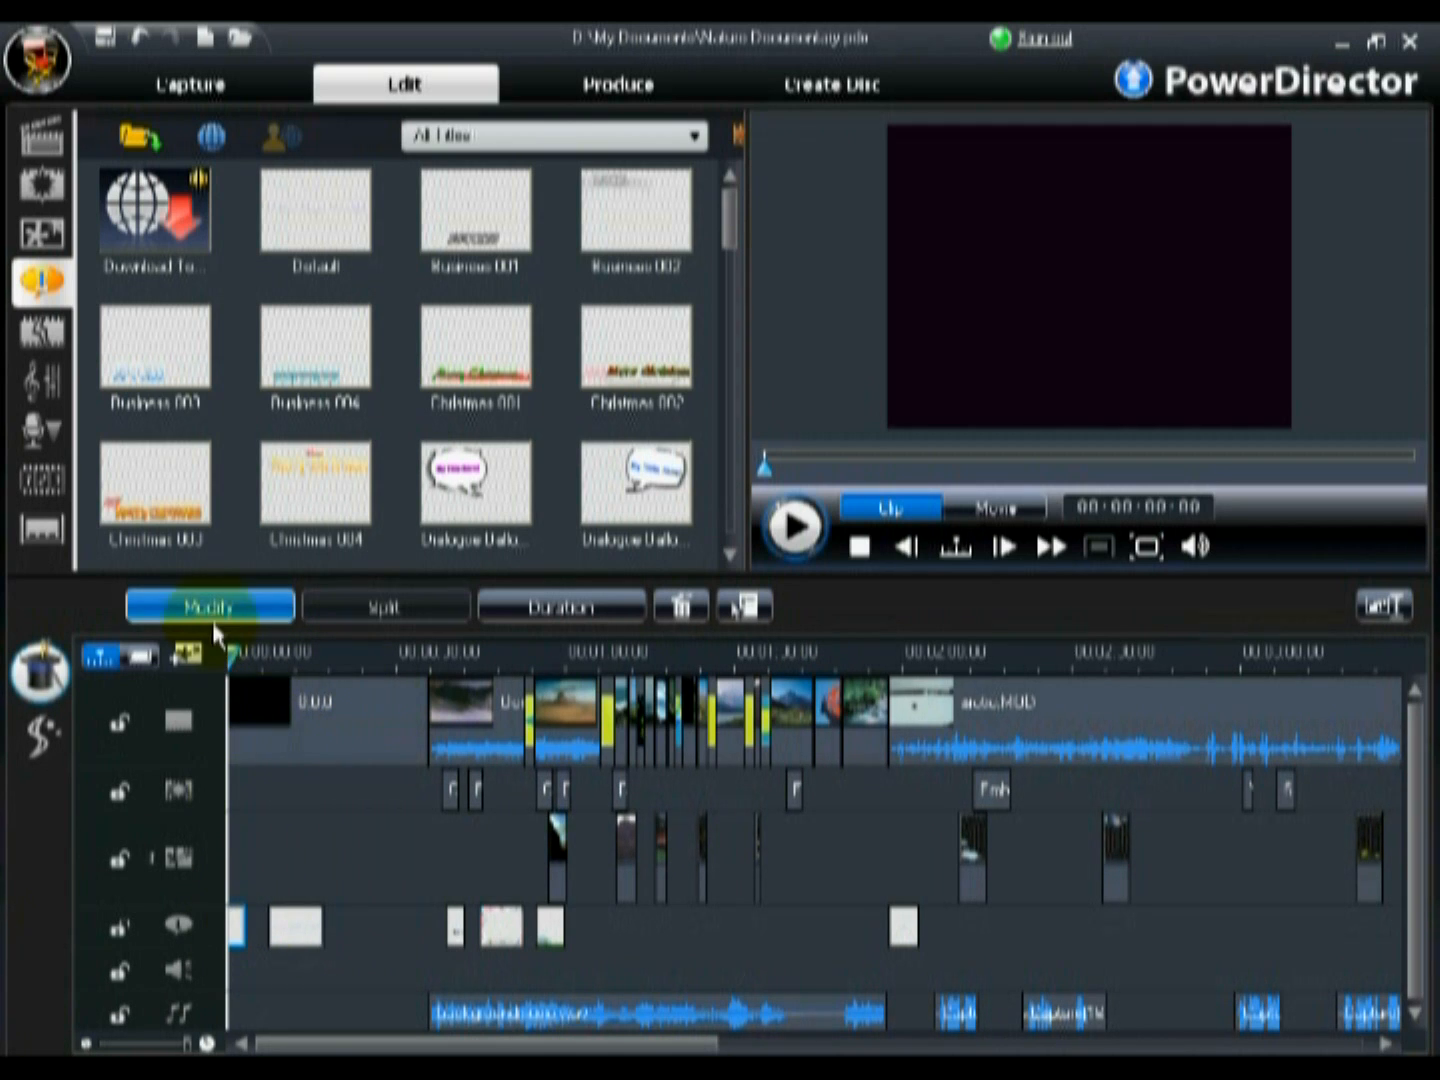
pyautogui.click(245, 653)
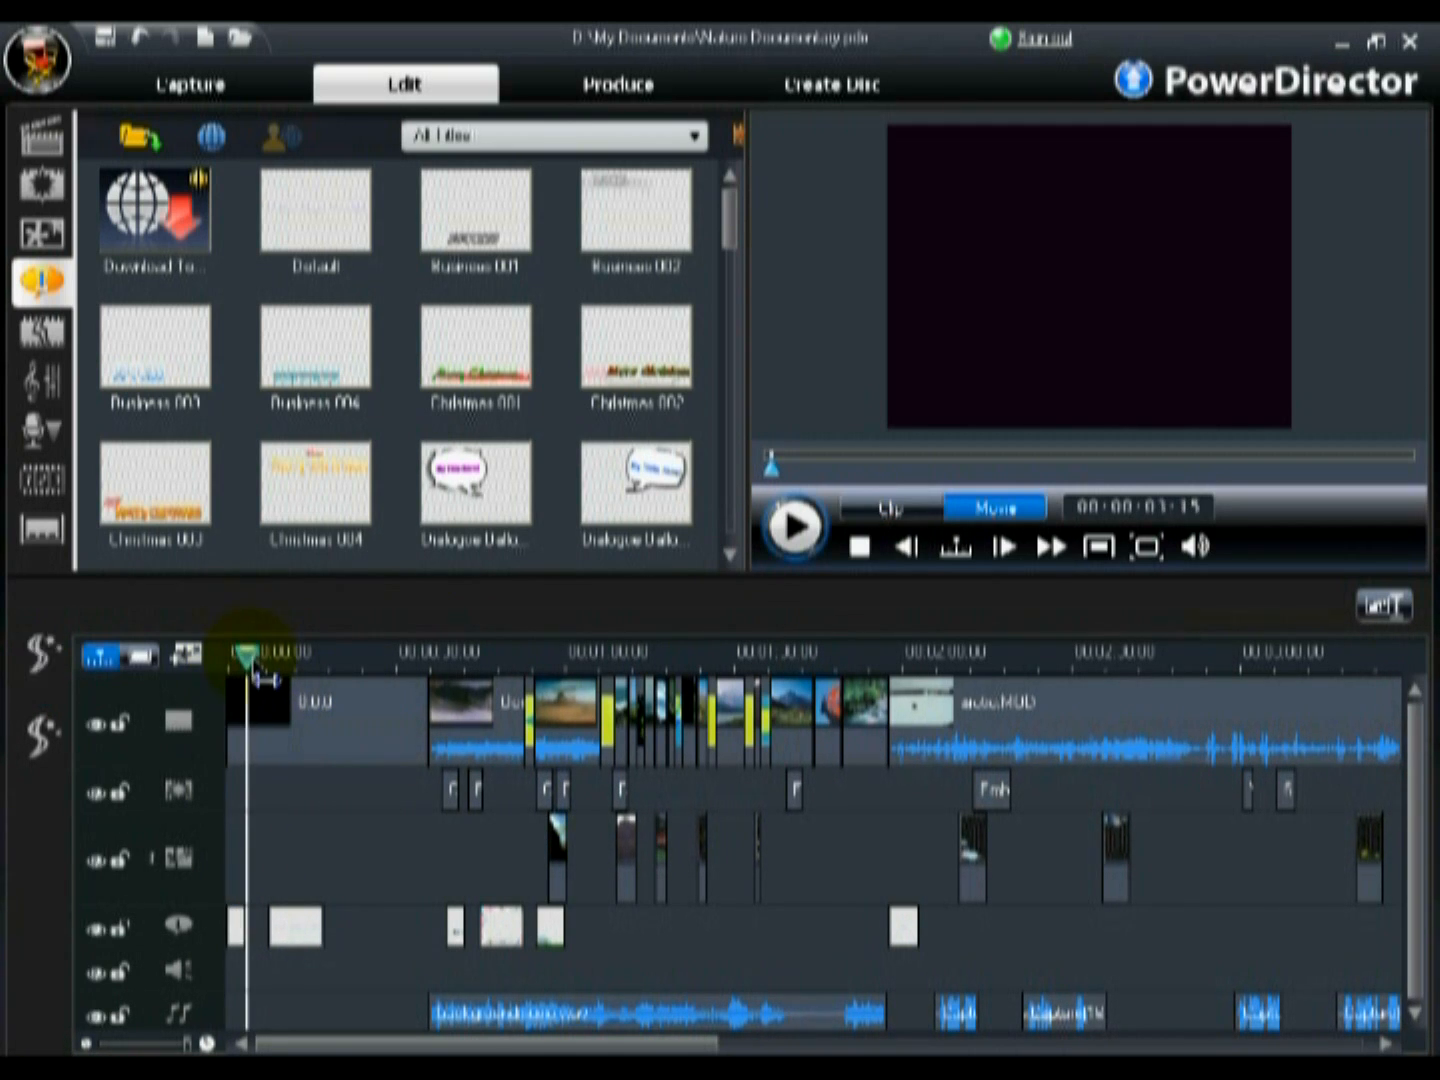
pyautogui.rightClick(257, 927)
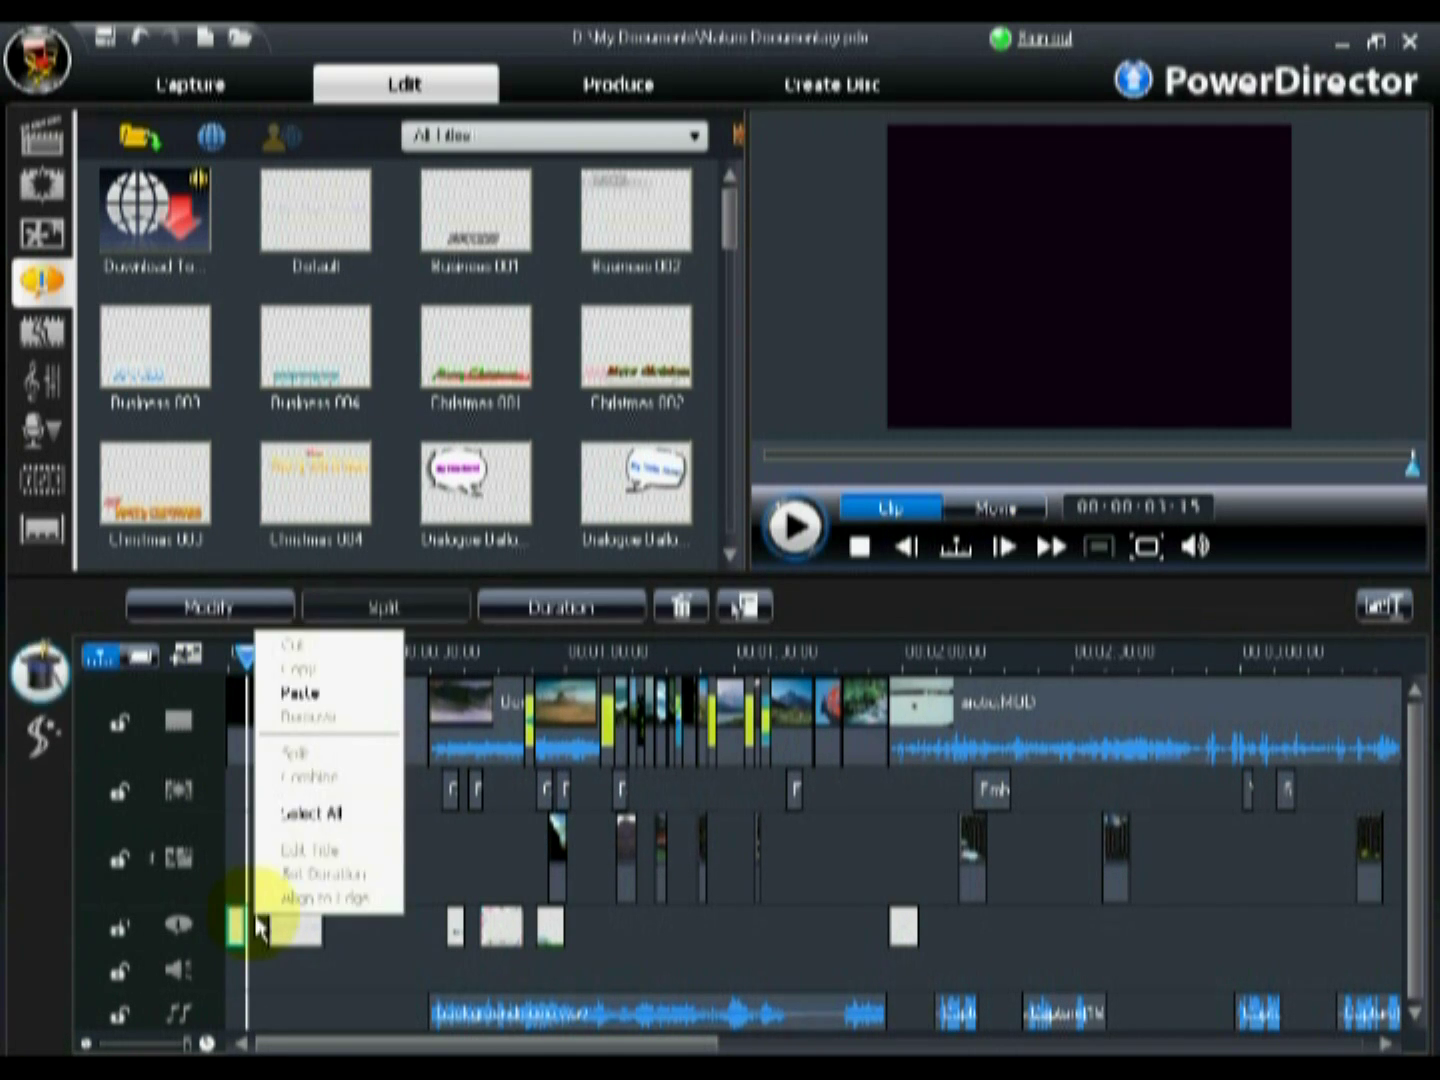
pyautogui.click(298, 692)
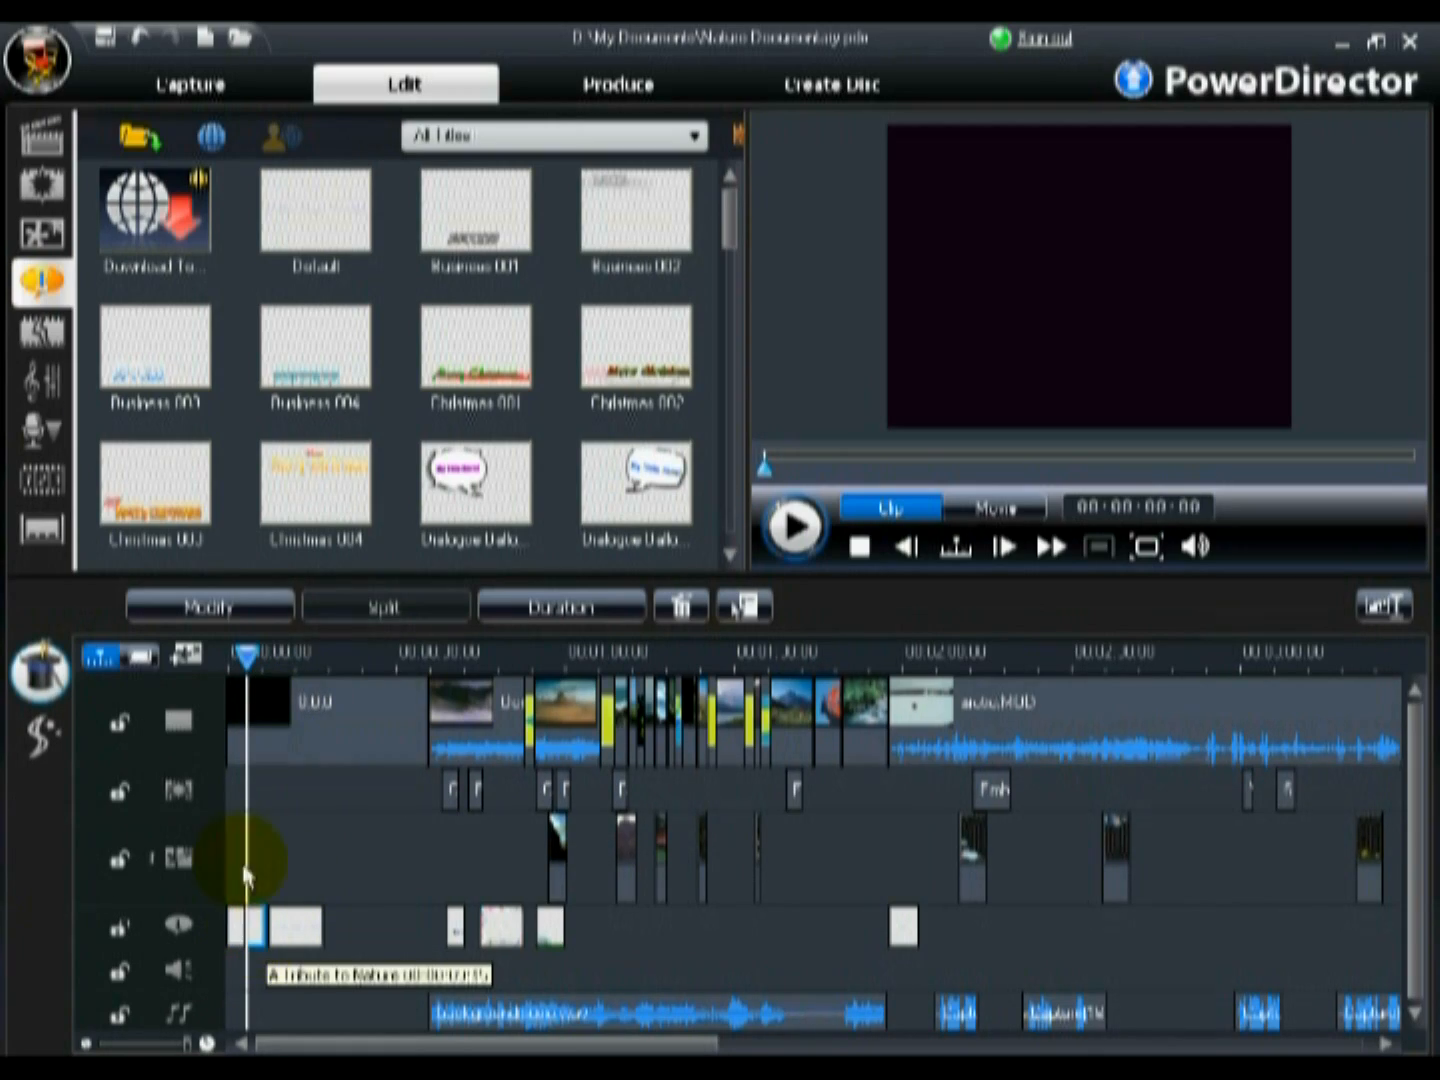
pyautogui.click(210, 608)
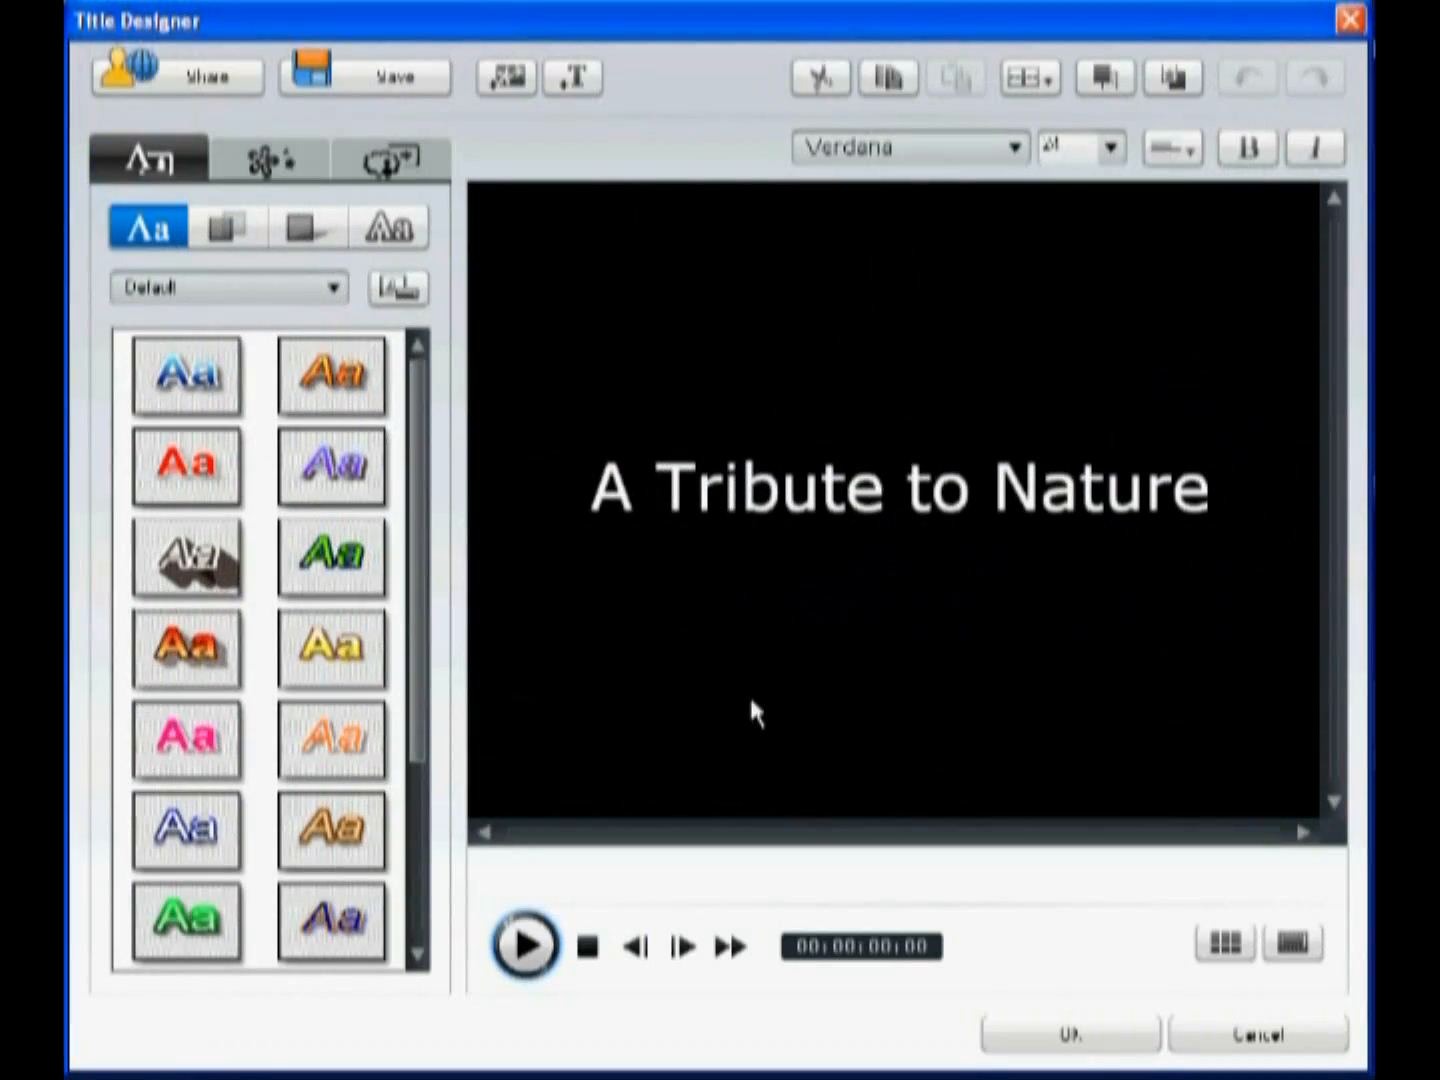
# - Select all of the copied title's text so it can be rewritten as 'Directed'
pyautogui.click(886, 487)
pyautogui.click(1144, 503)
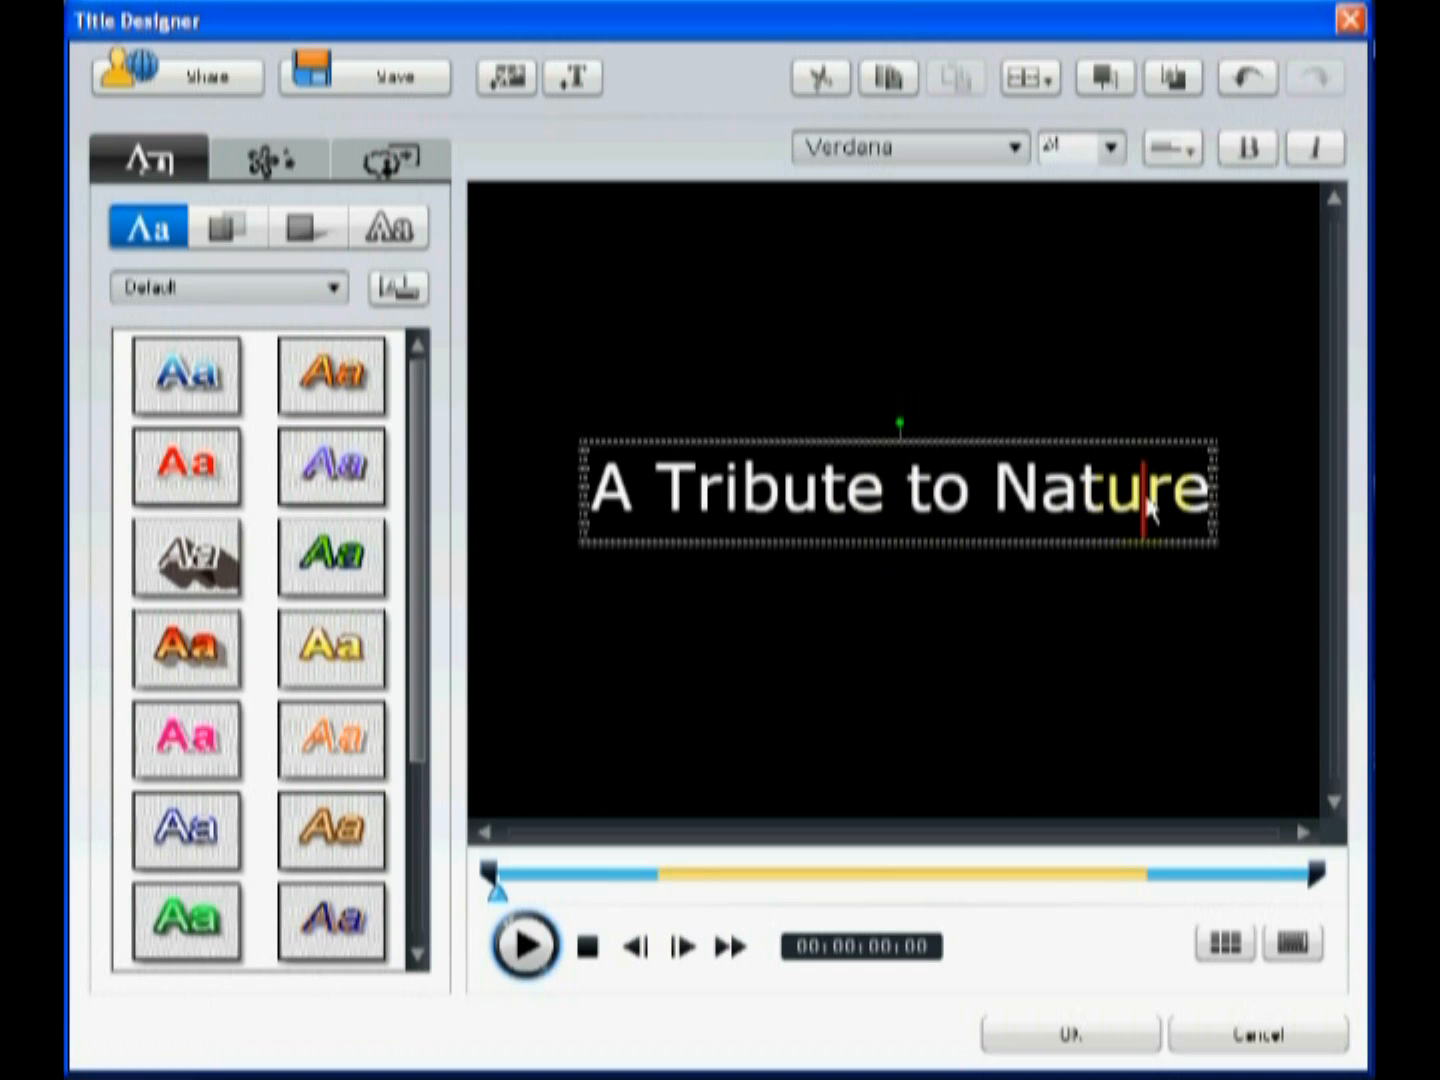
pyautogui.moveTo(1206, 495); pyautogui.dragTo(593, 495)
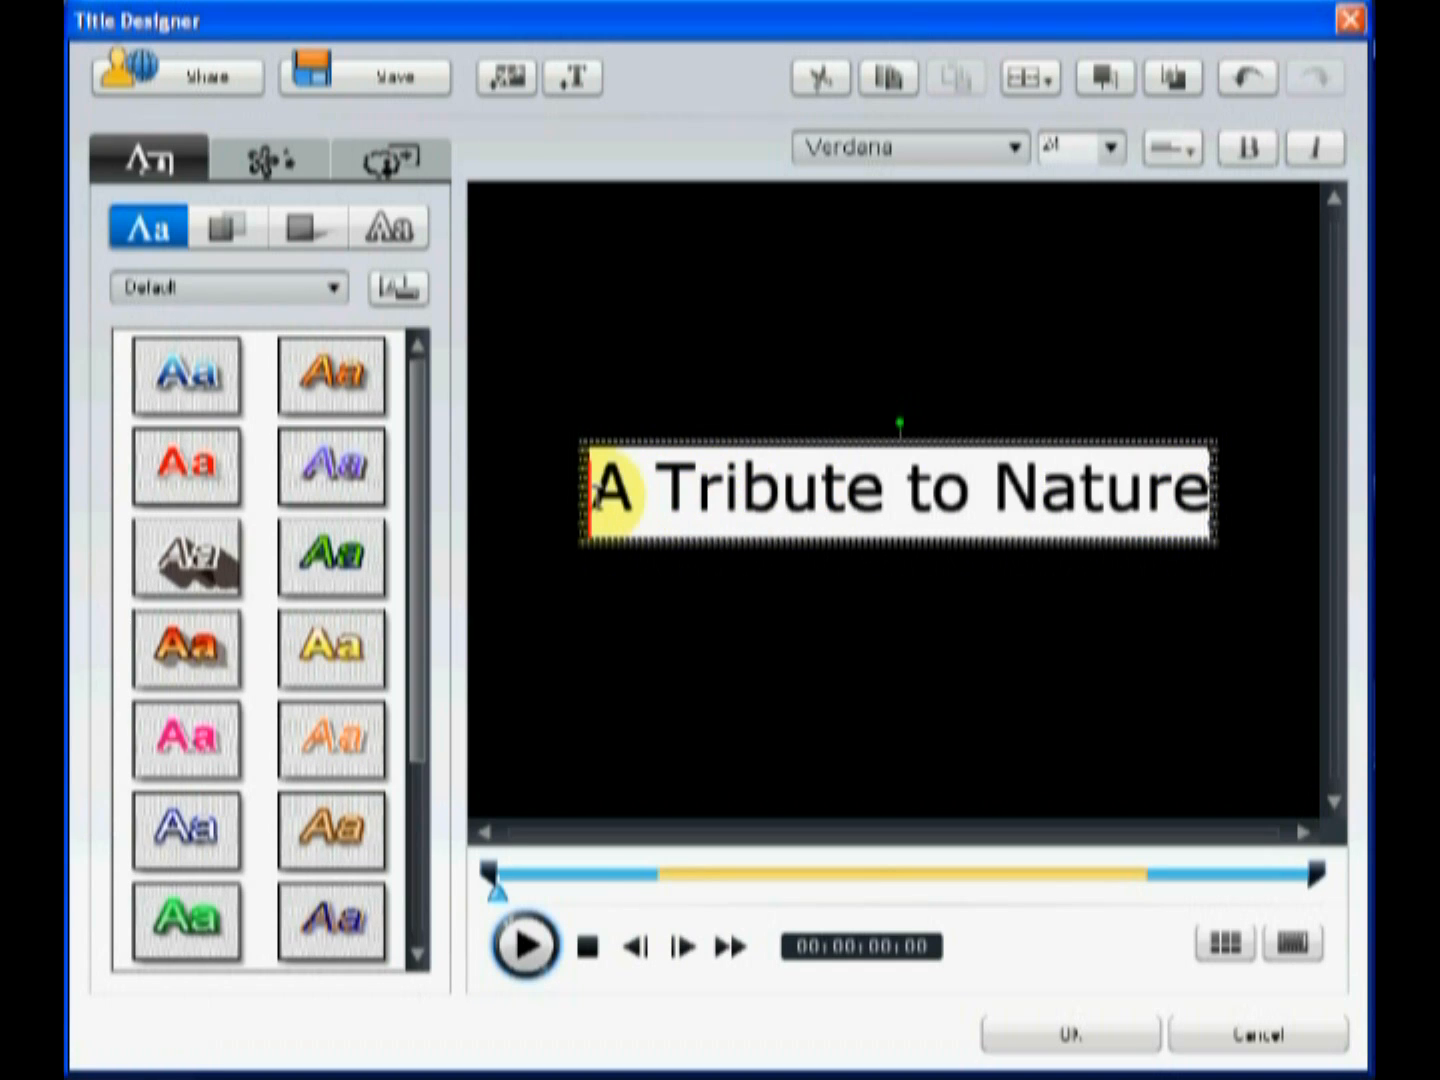
pyautogui.write('Direc')
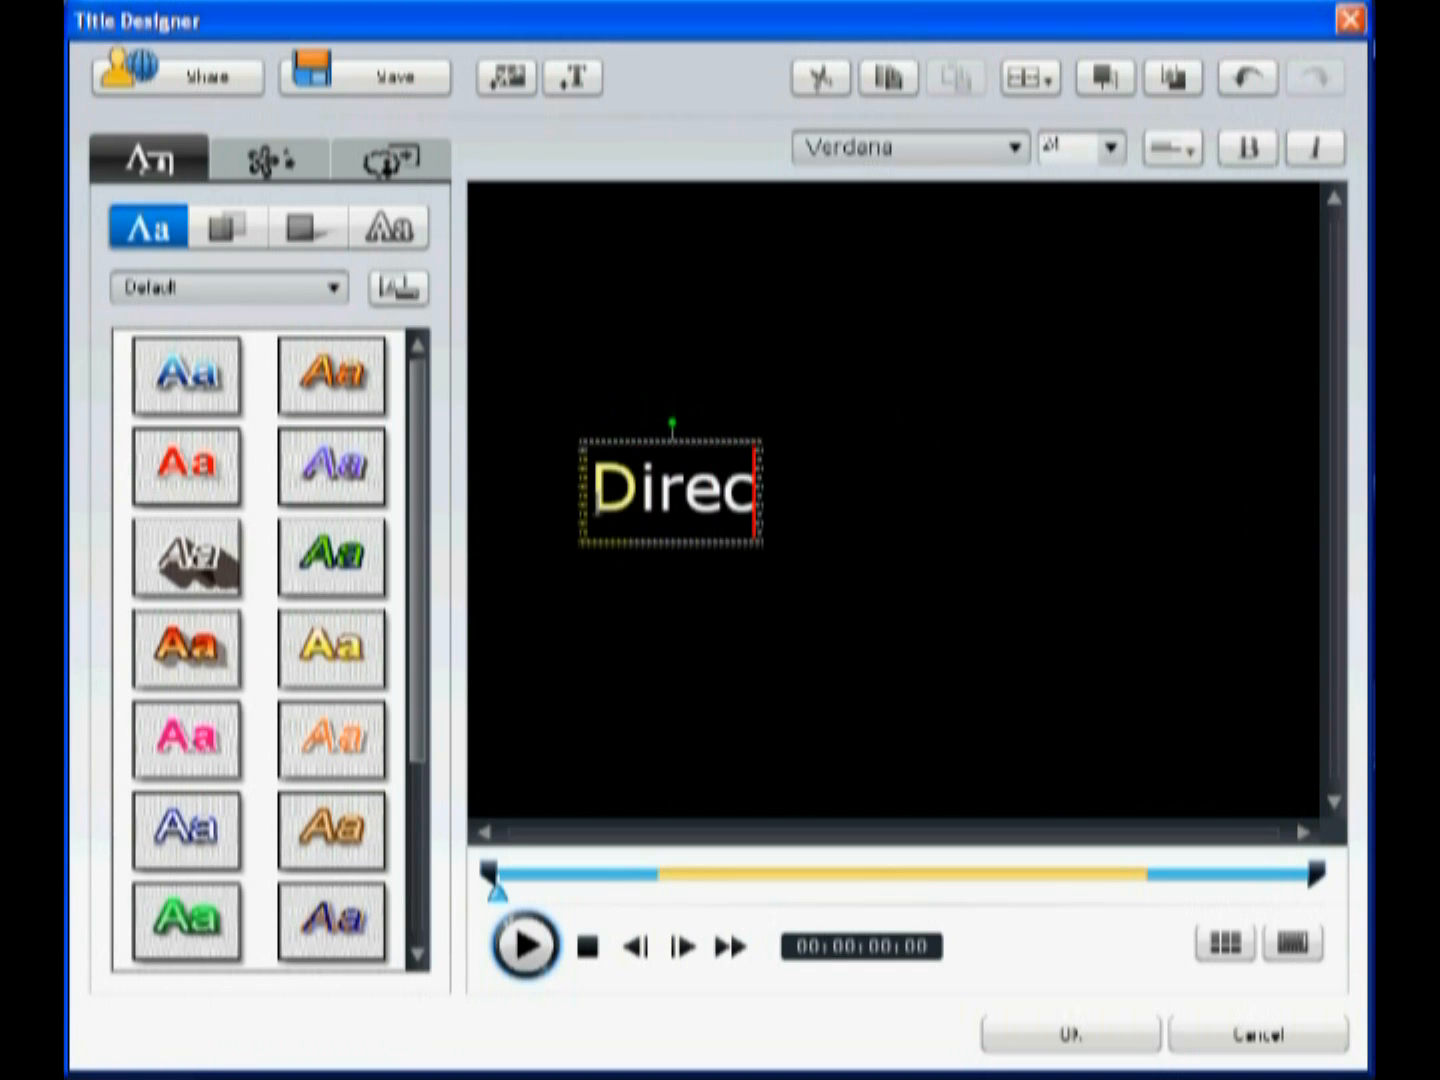
pyautogui.write('ted ')
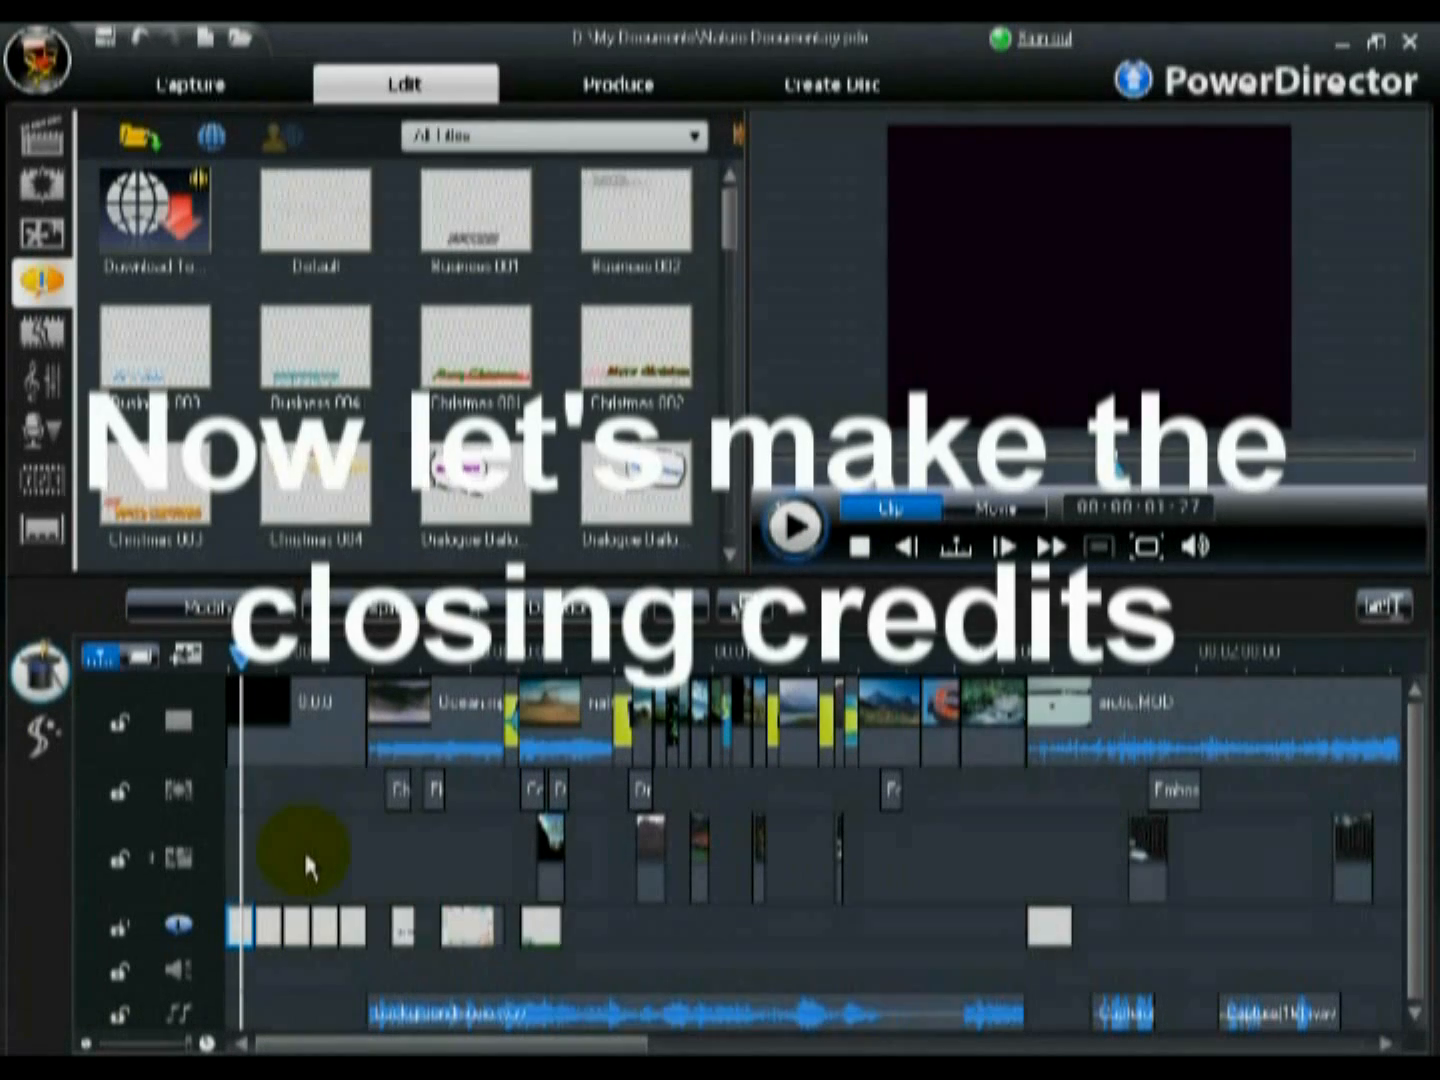
pyautogui.moveTo(419, 1046); pyautogui.dragTo(917, 1009)
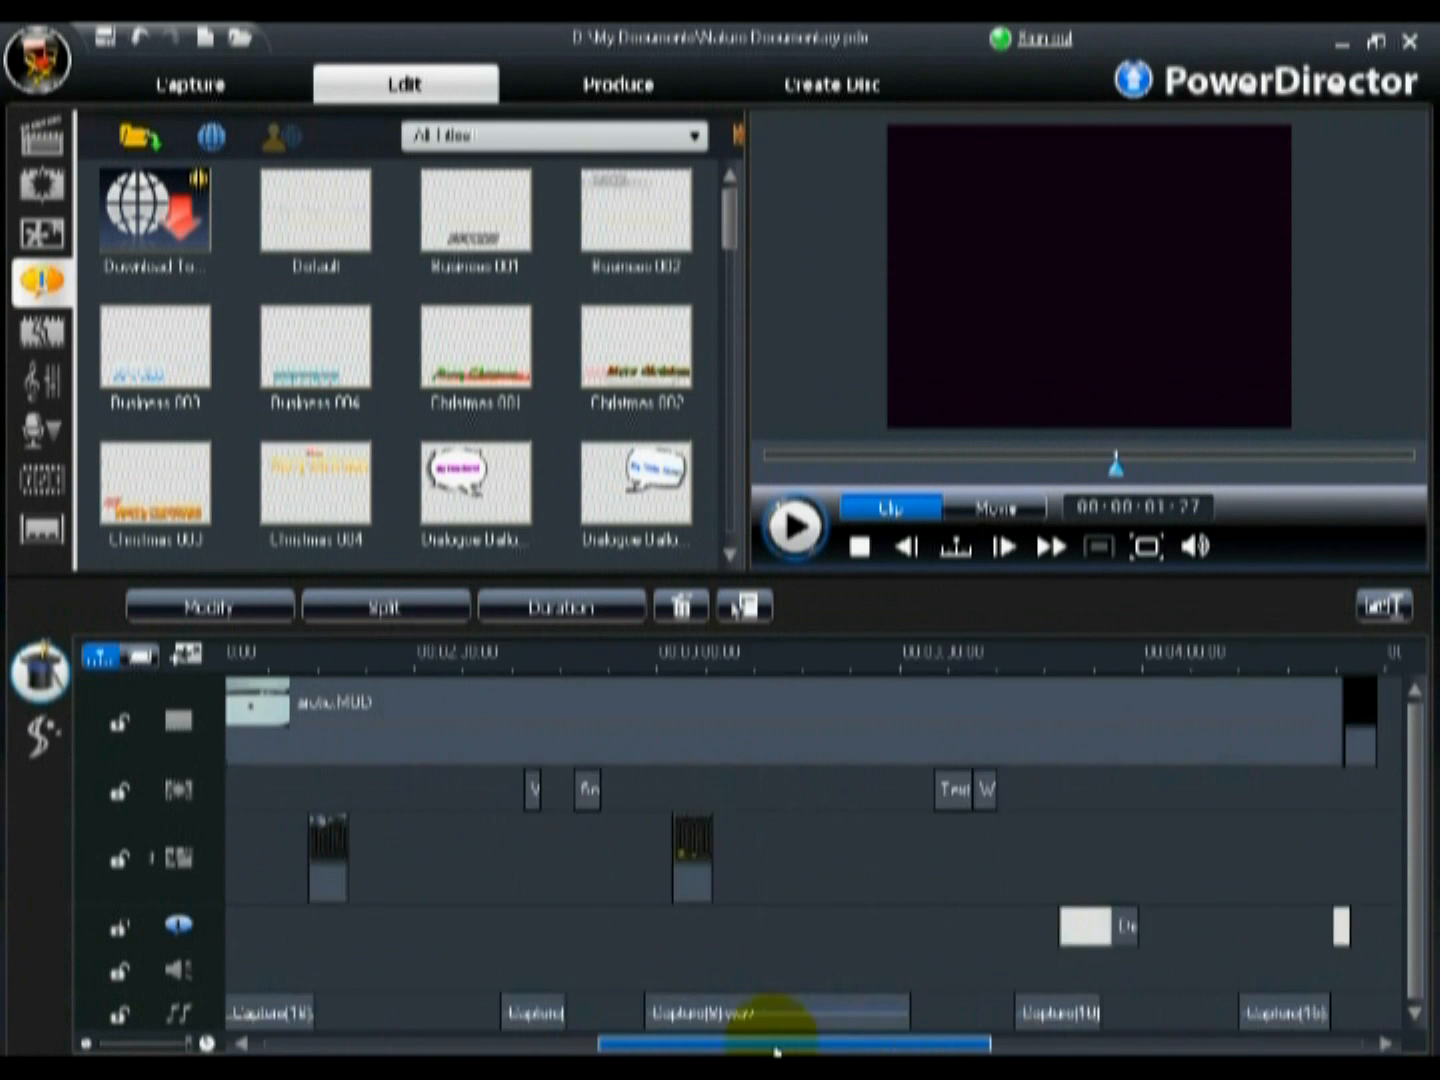
# - Extend the closing color board and lengthen the title clip above it to match
pyautogui.click(841, 750)
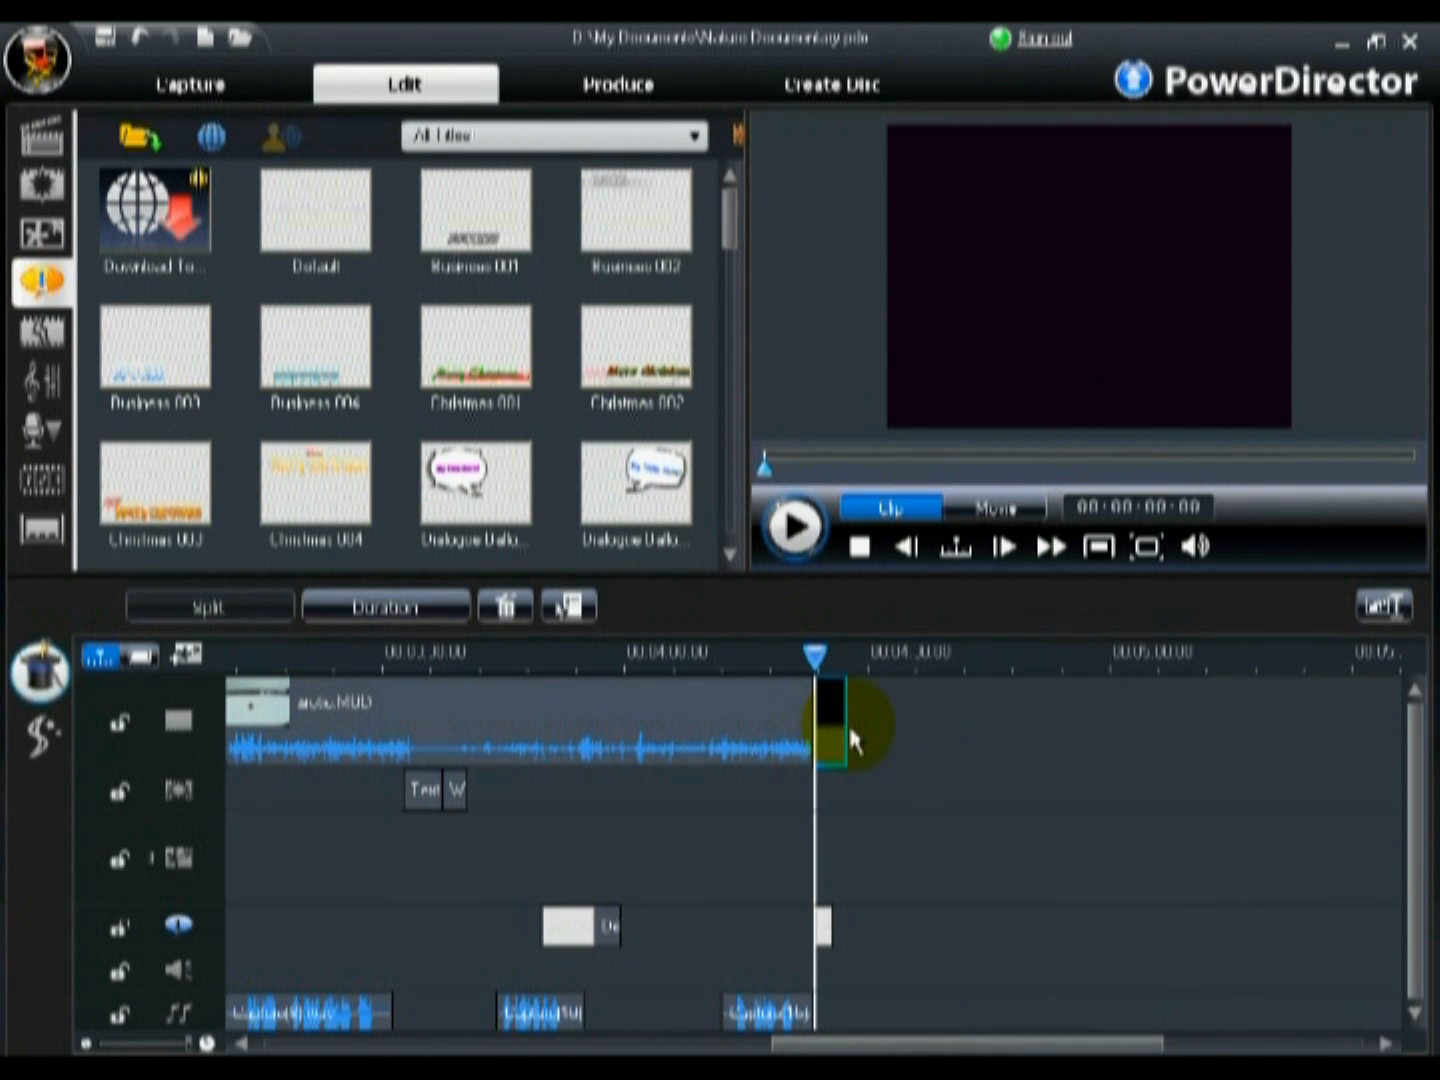
pyautogui.moveTo(847, 734); pyautogui.dragTo(949, 734)
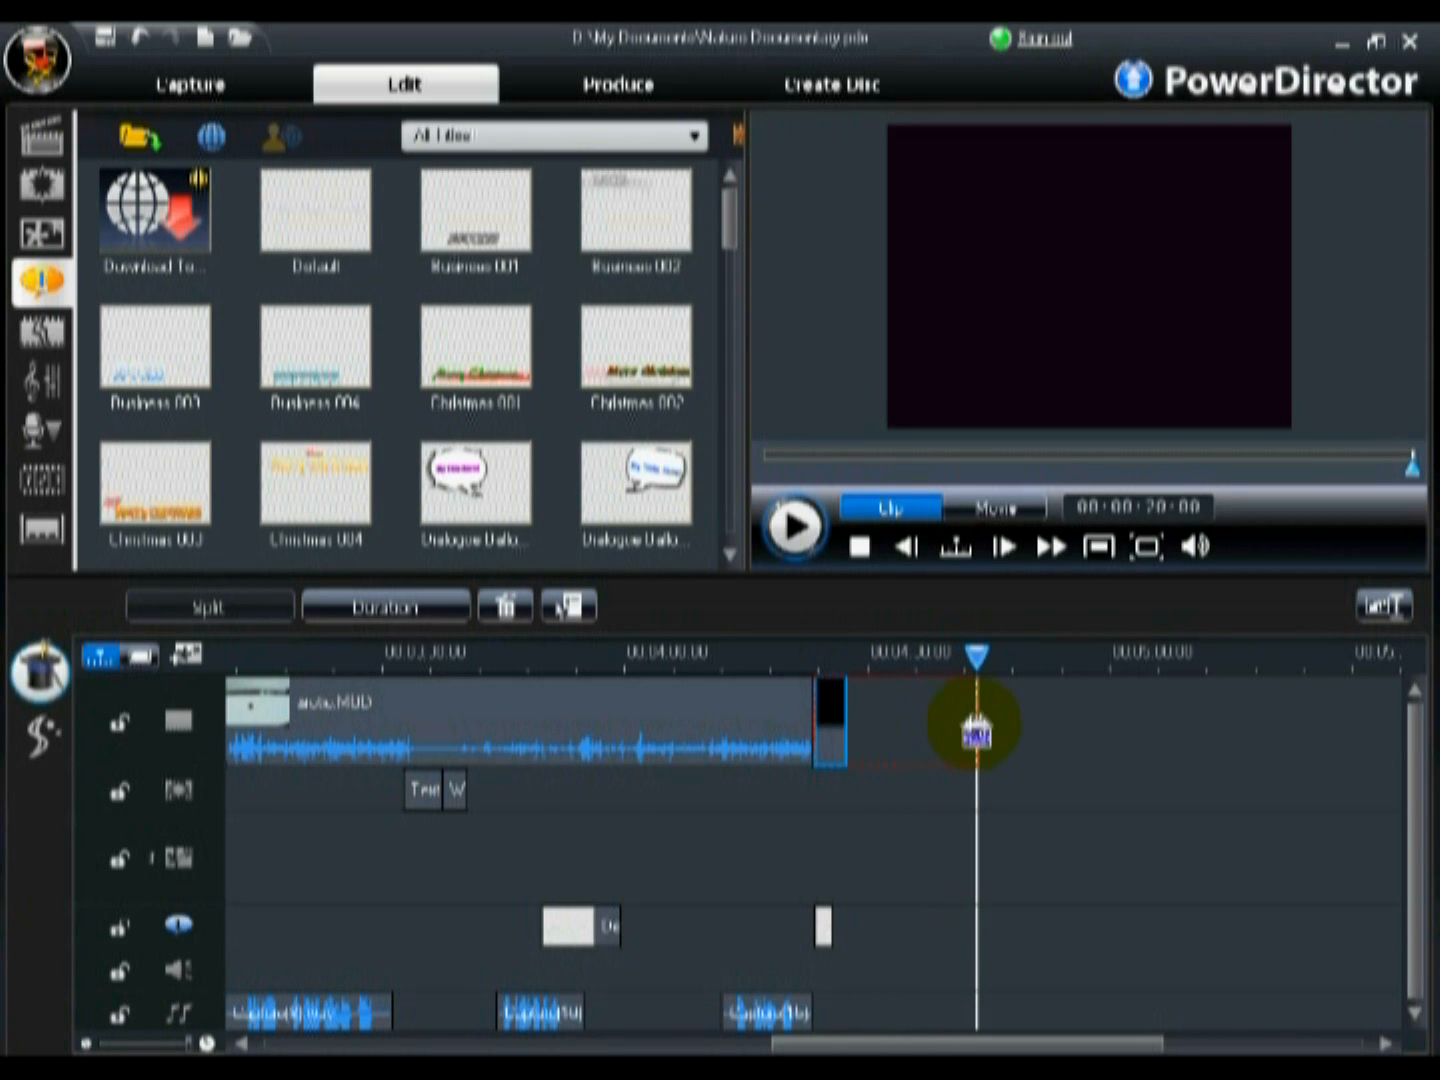
pyautogui.moveTo(949, 734); pyautogui.dragTo(974, 729)
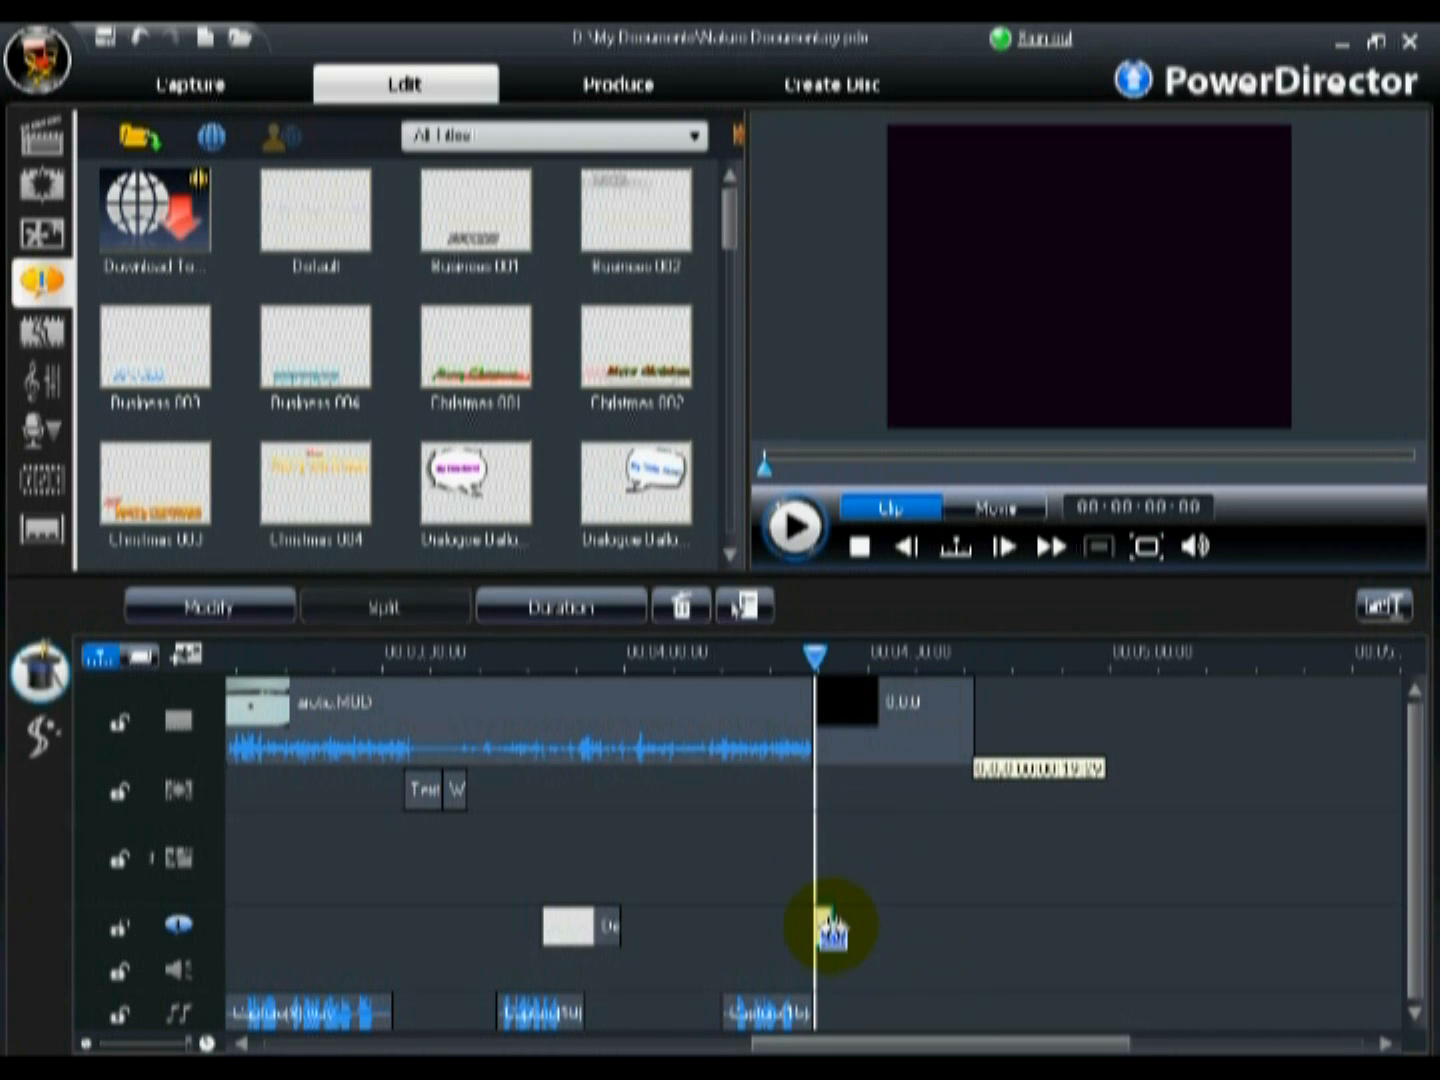
pyautogui.moveTo(830, 929); pyautogui.dragTo(974, 930)
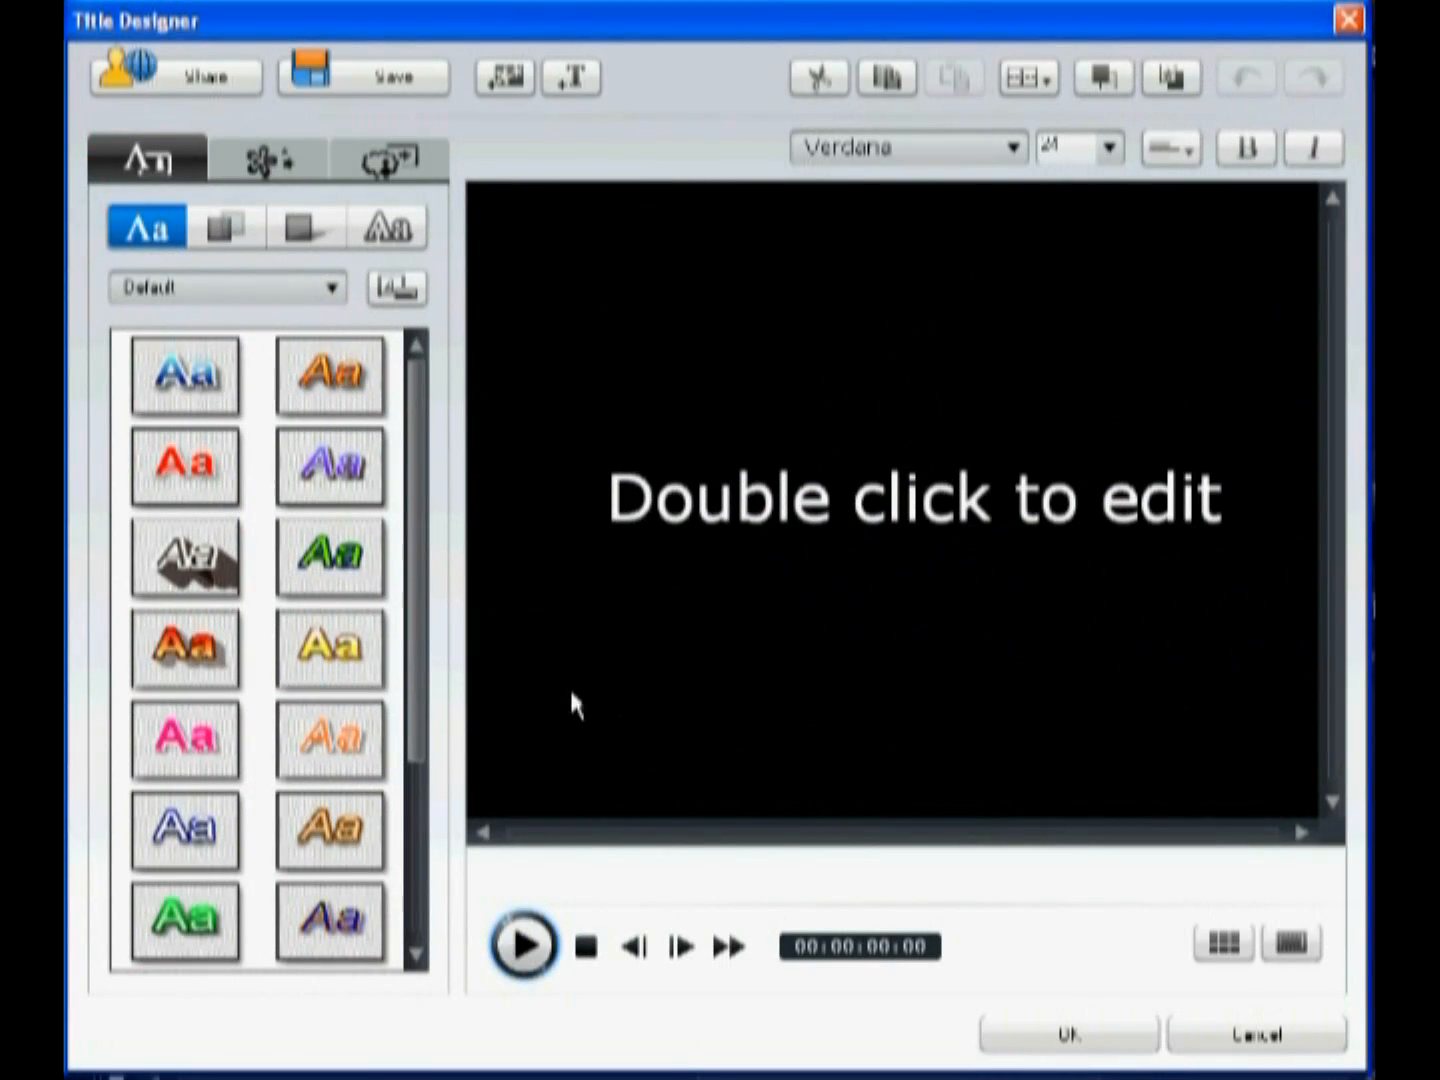
# - Select the placeholder title text, then switch to credits.txt in Notepad
pyautogui.click(701, 505)
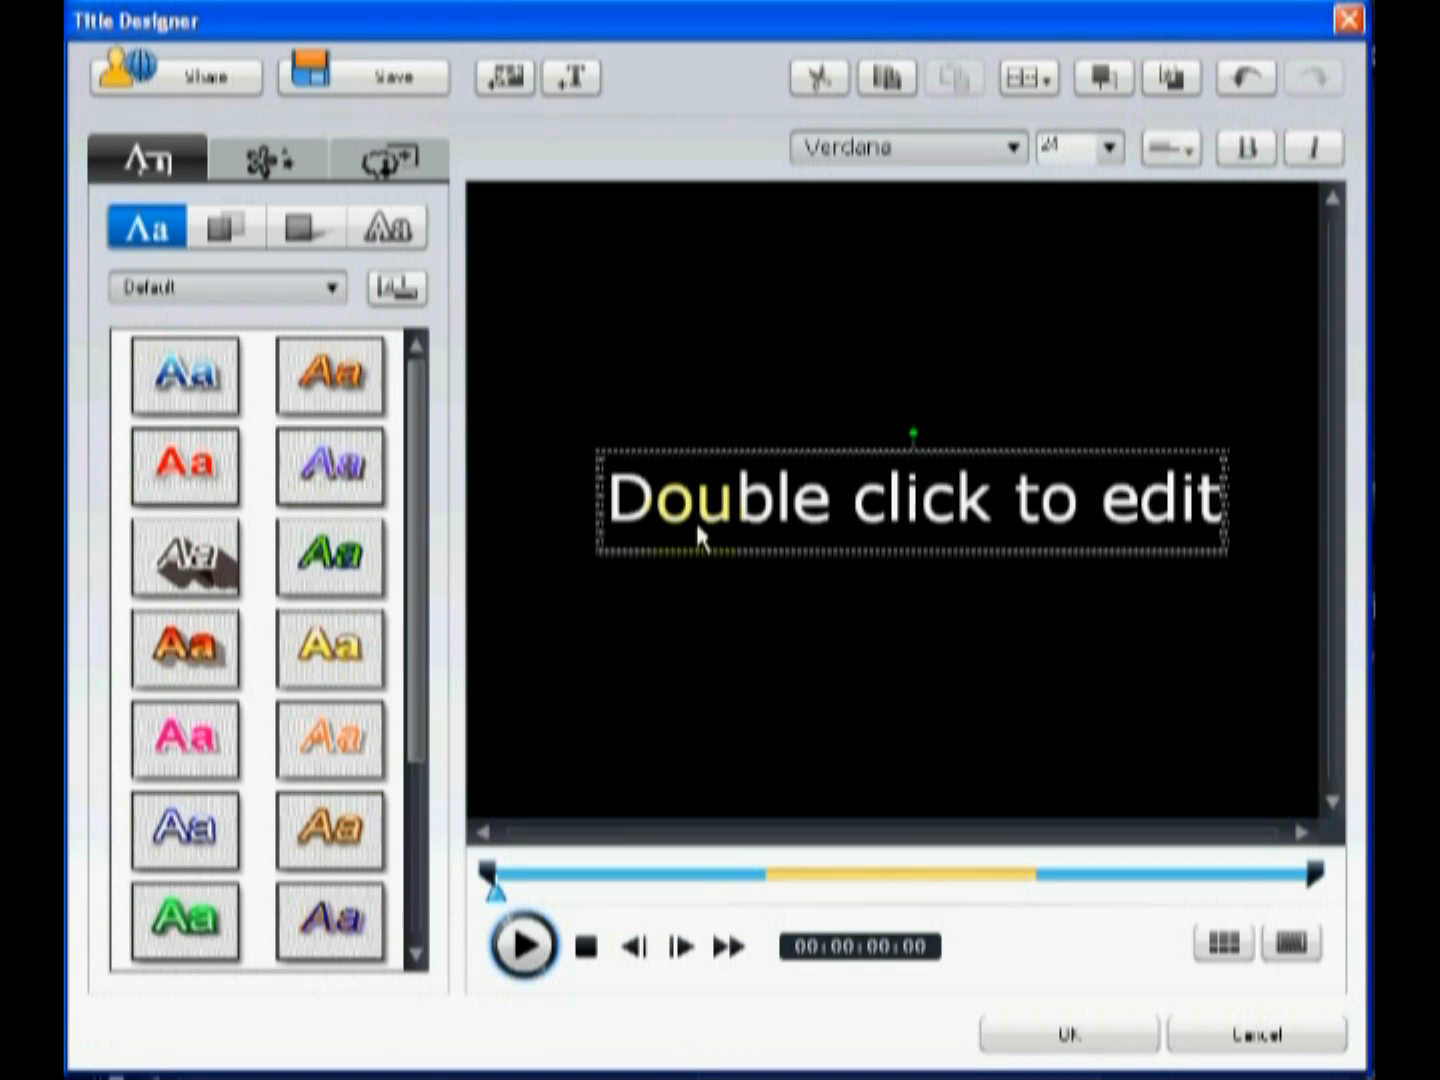
pyautogui.hotkey('alt', 'Tab')
pyautogui.hotkey('alt', 'Tab')
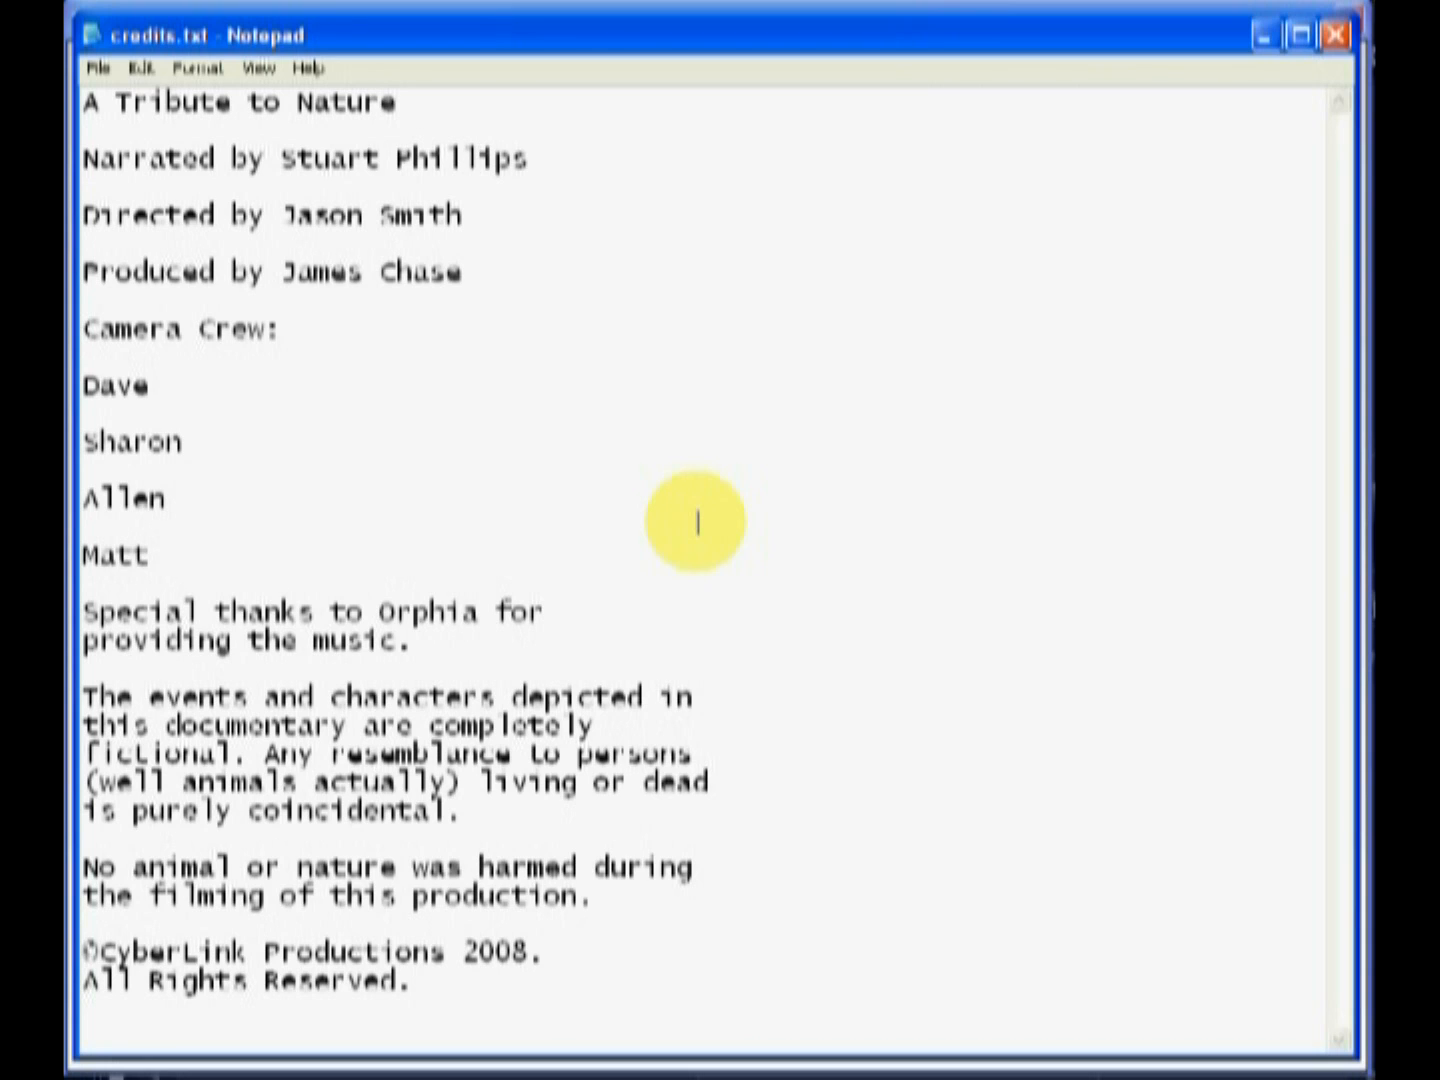
# - Copy the whole credits list from Notepad and return to Title Designer
pyautogui.moveTo(476, 979); pyautogui.dragTo(85, 91)
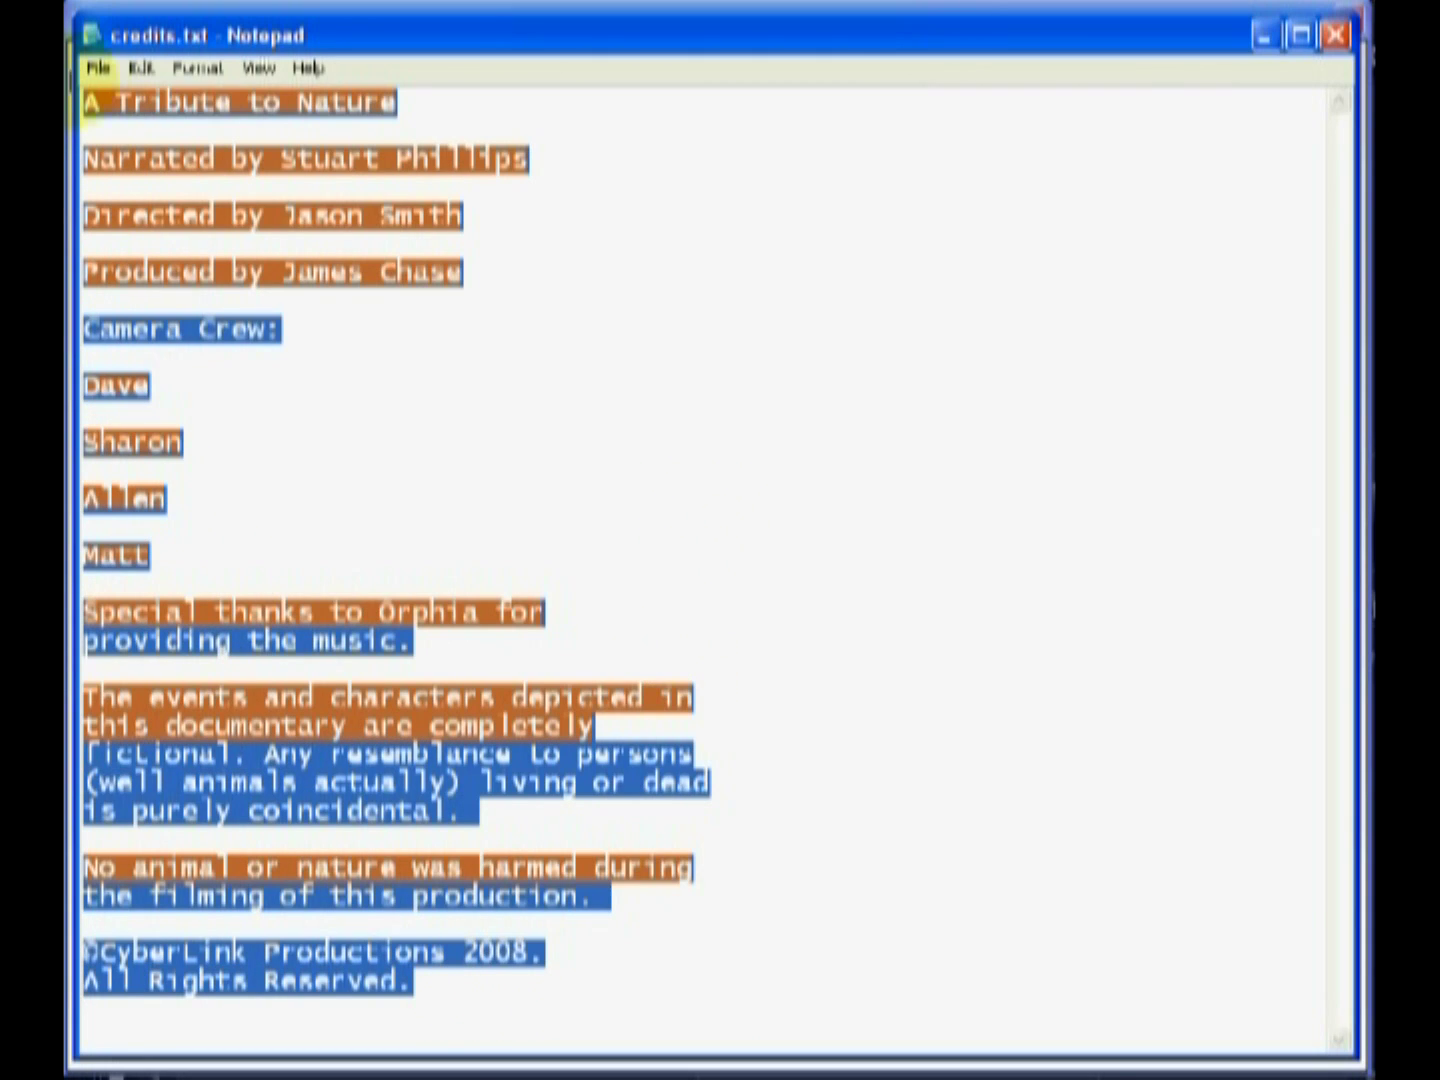
pyautogui.rightClick(209, 126)
pyautogui.click(257, 202)
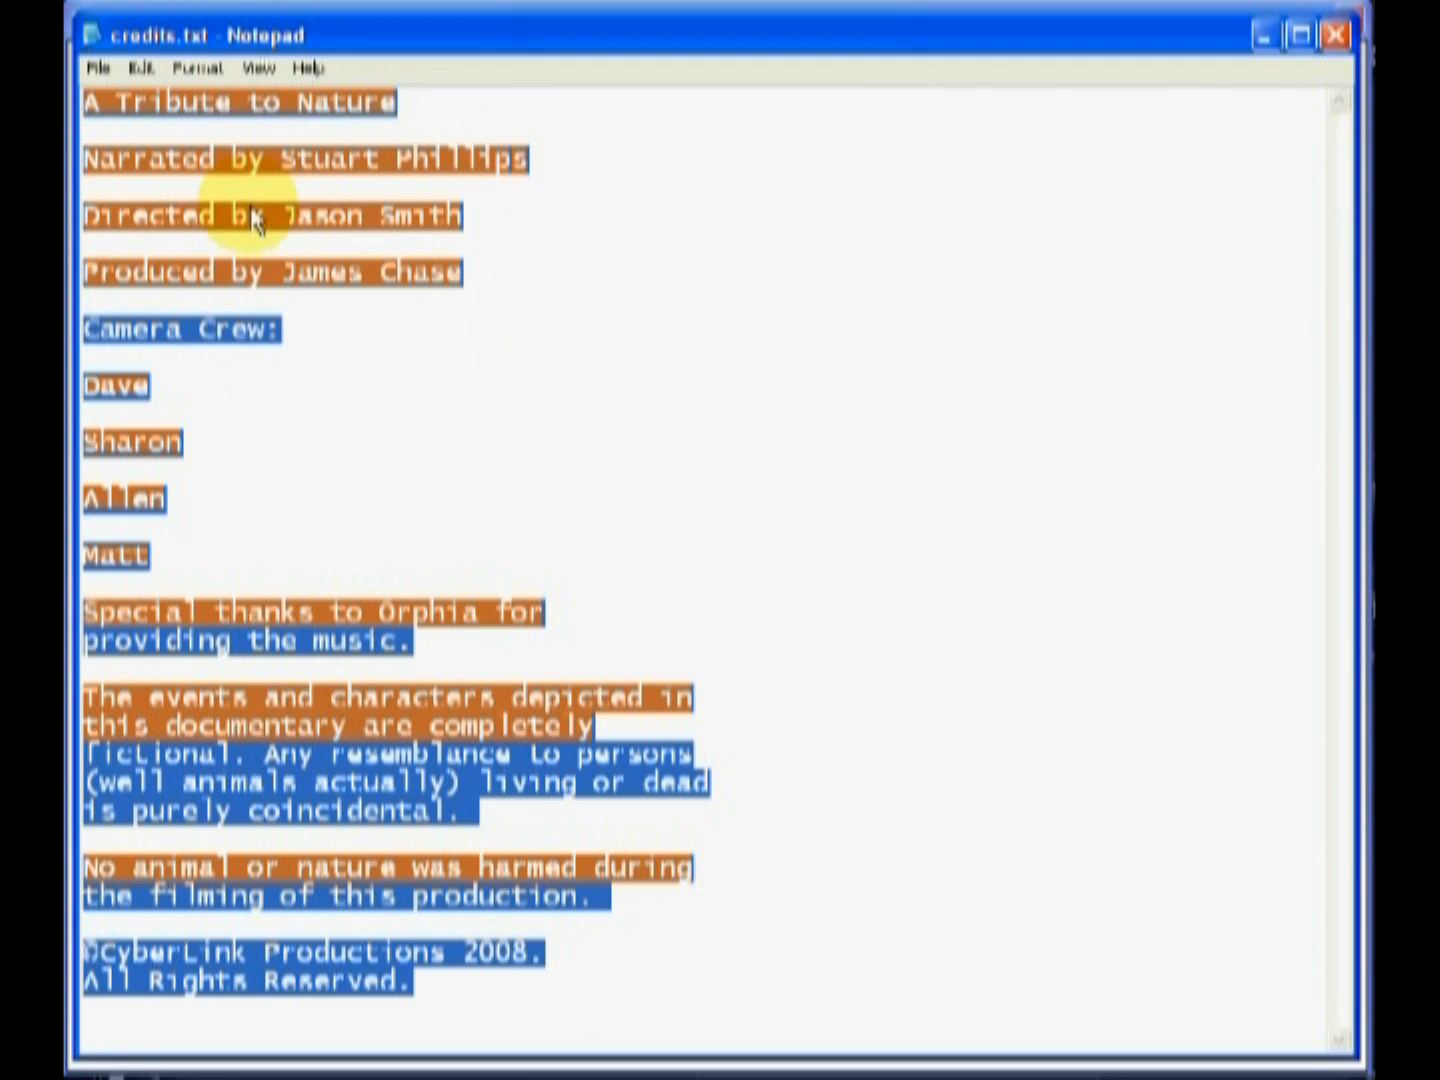
pyautogui.hotkey('alt', 'Tab')
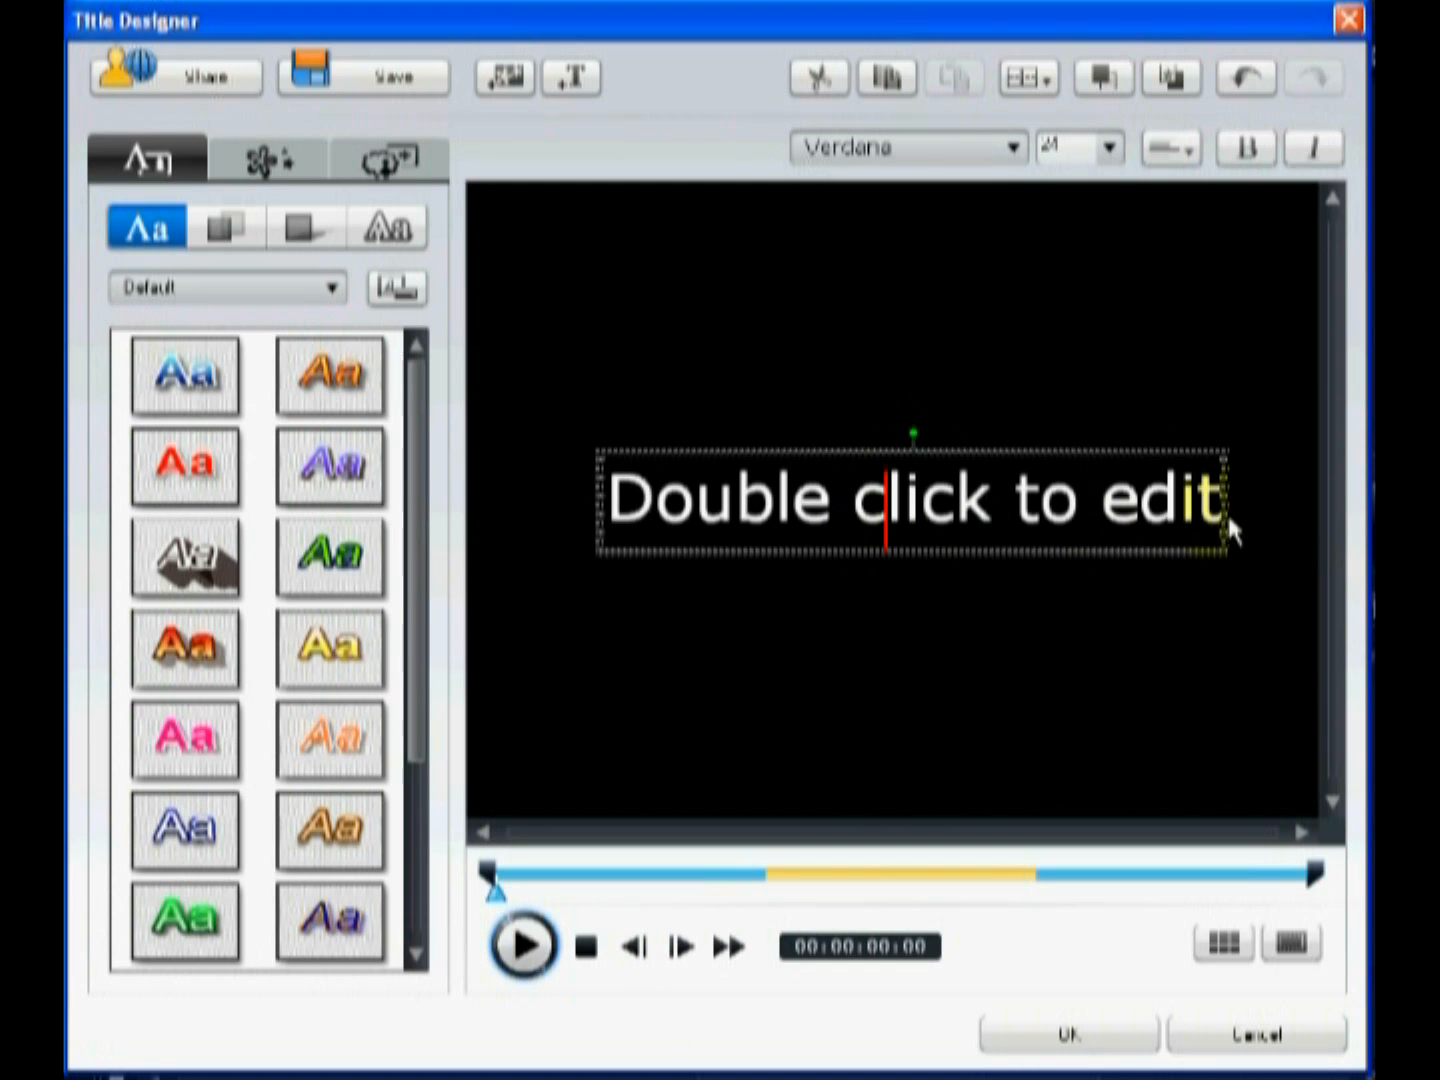
# - Paste the full credits list over the placeholder text and set its size to 14
pyautogui.moveTo(1224, 500); pyautogui.dragTo(593, 495)
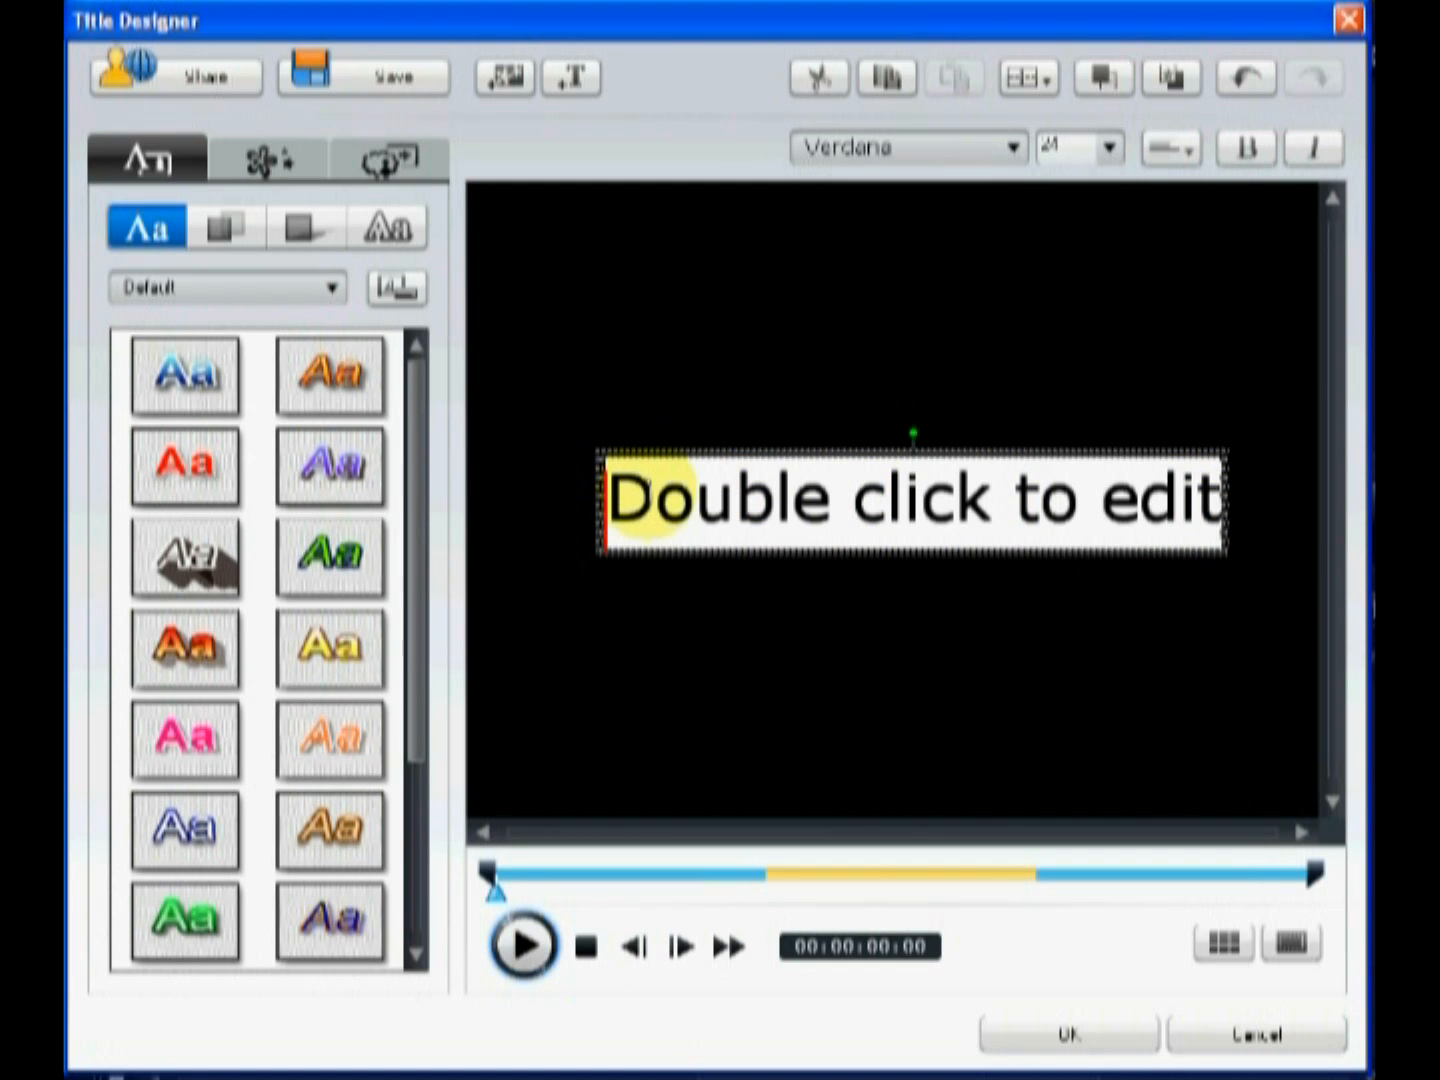
pyautogui.hotkey('ctrl', 'v')
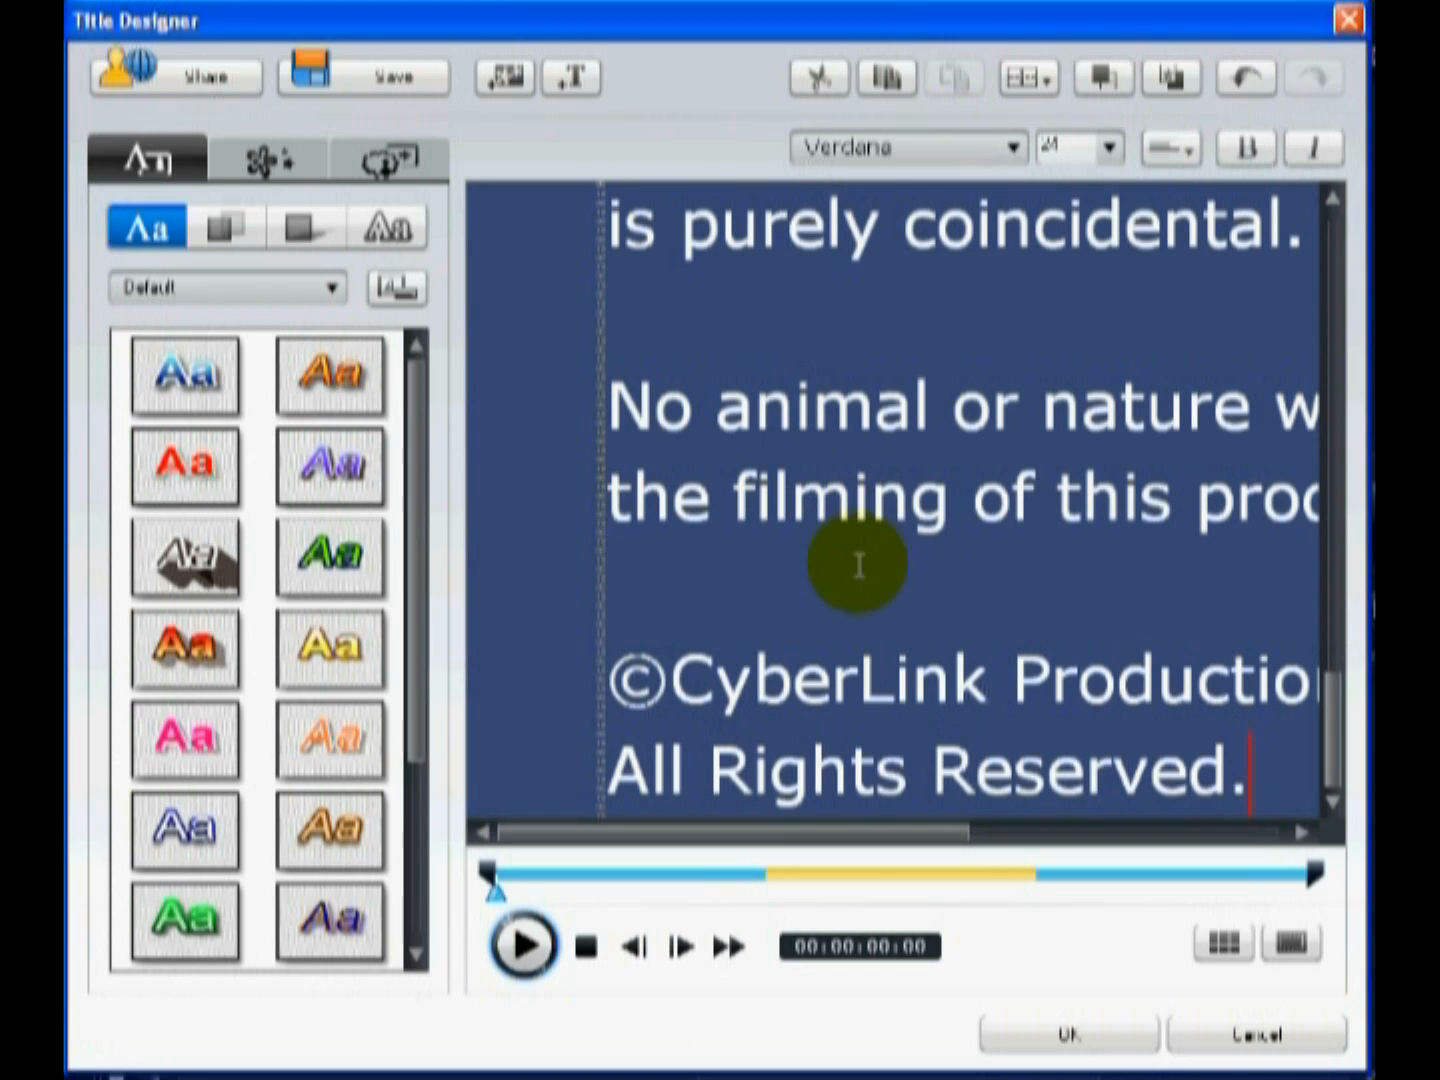
pyautogui.hotkey('ctrl', 'a')
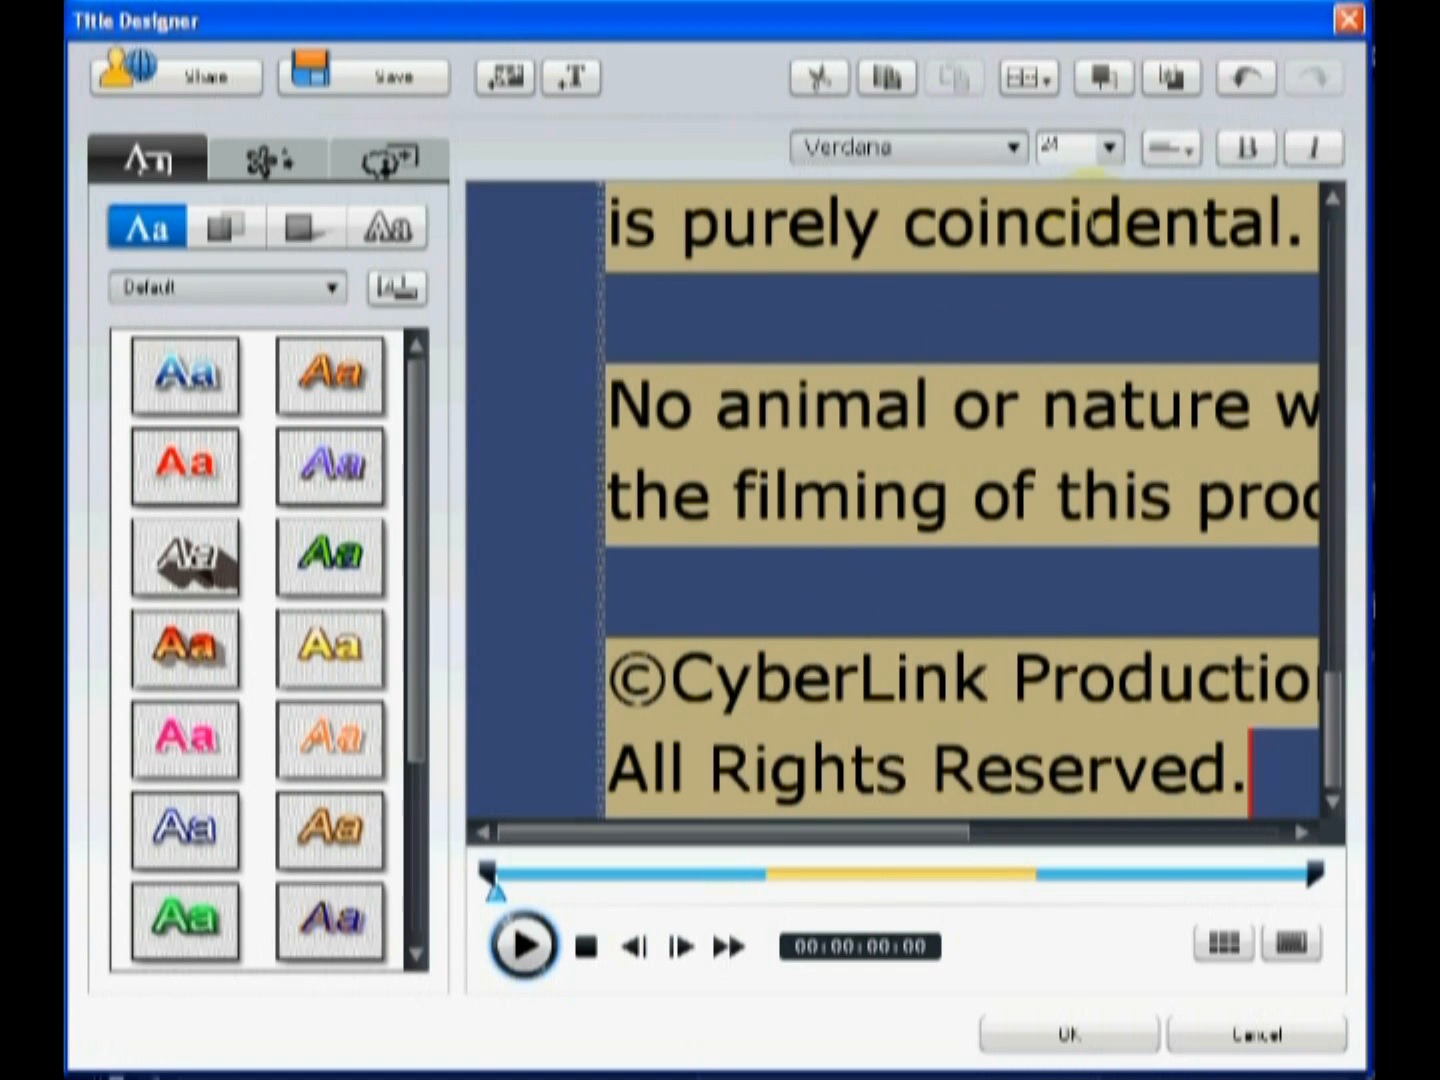
pyautogui.click(1110, 148)
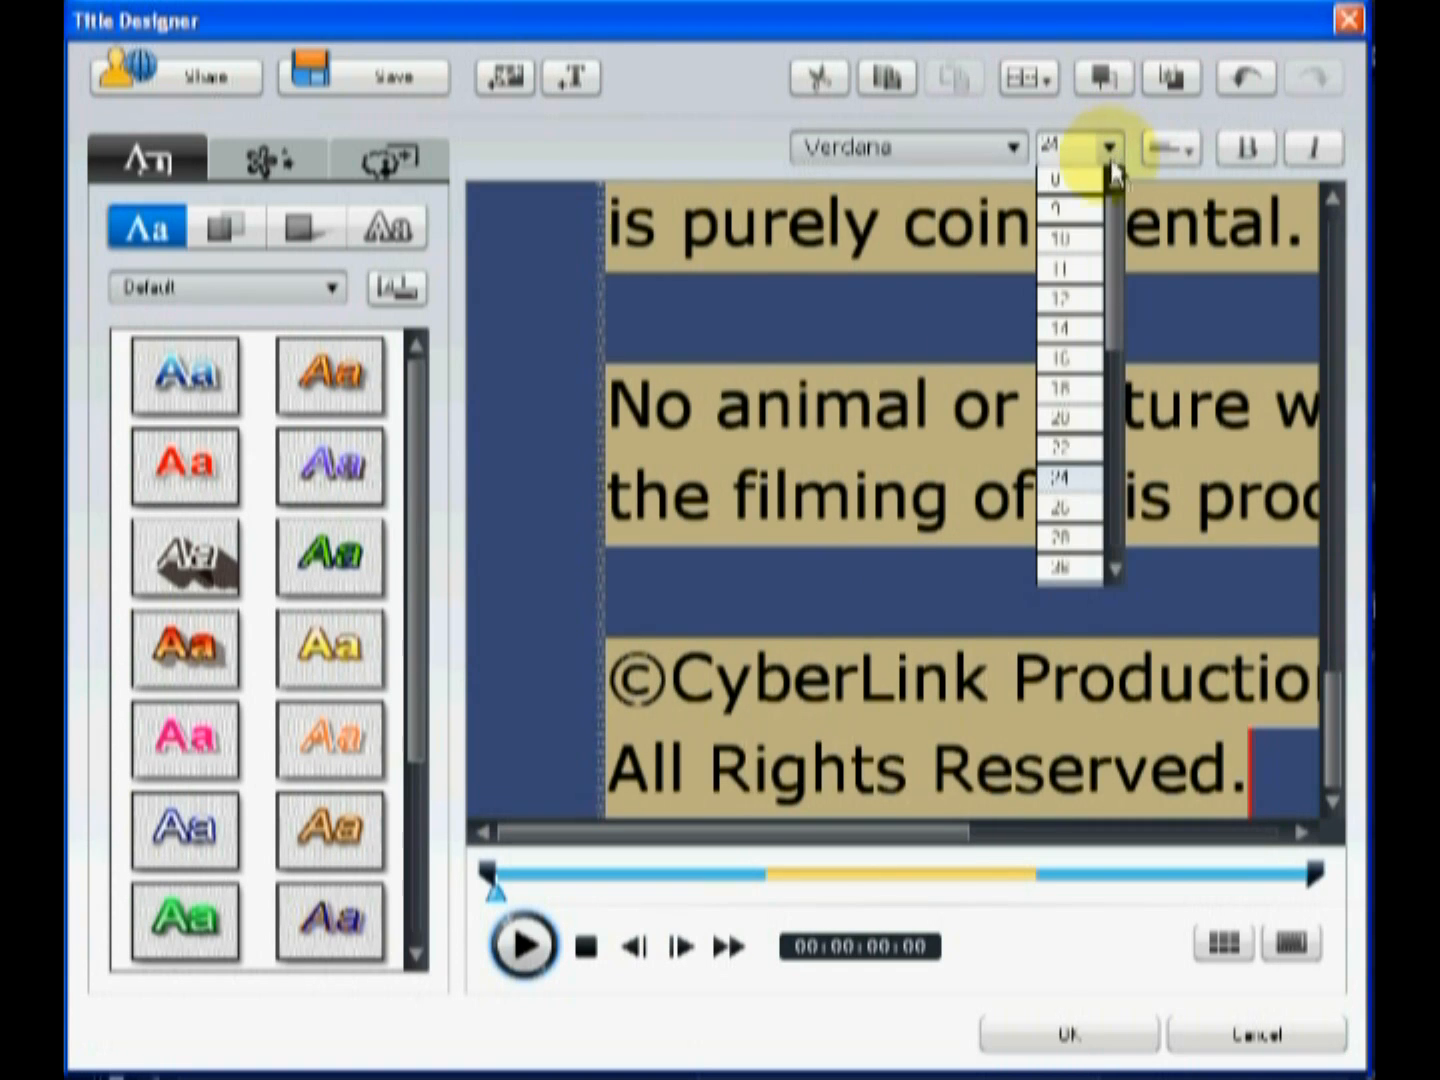
pyautogui.click(1077, 330)
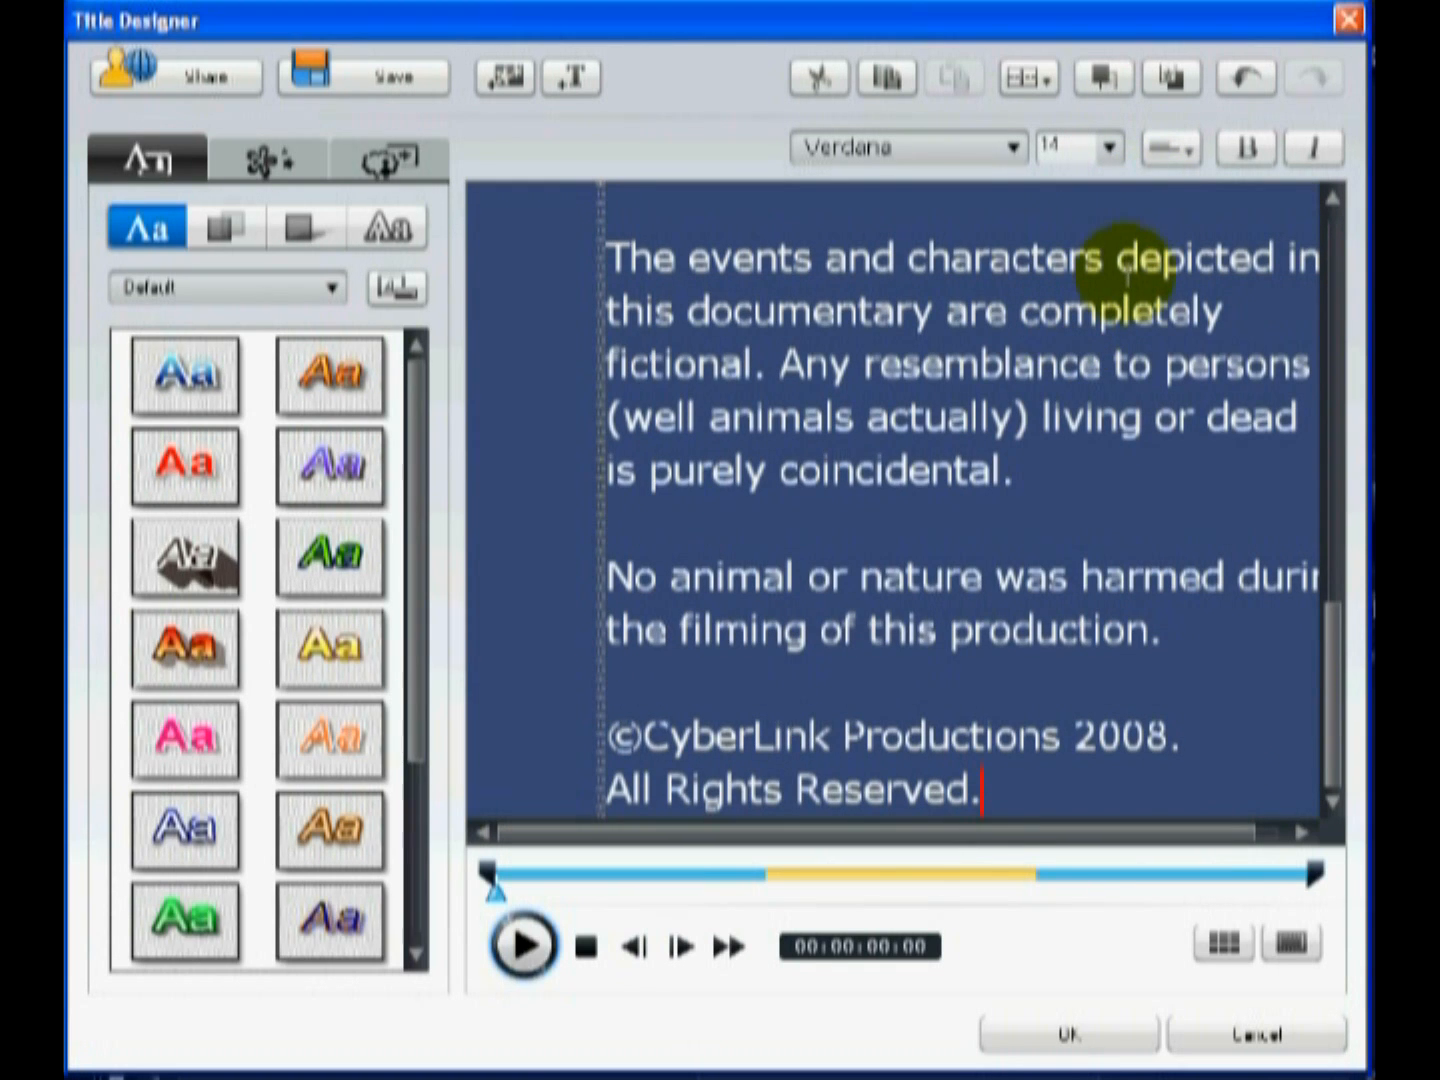
# - Centre every line of the credits text
pyautogui.hotkey('ctrl', 'a')
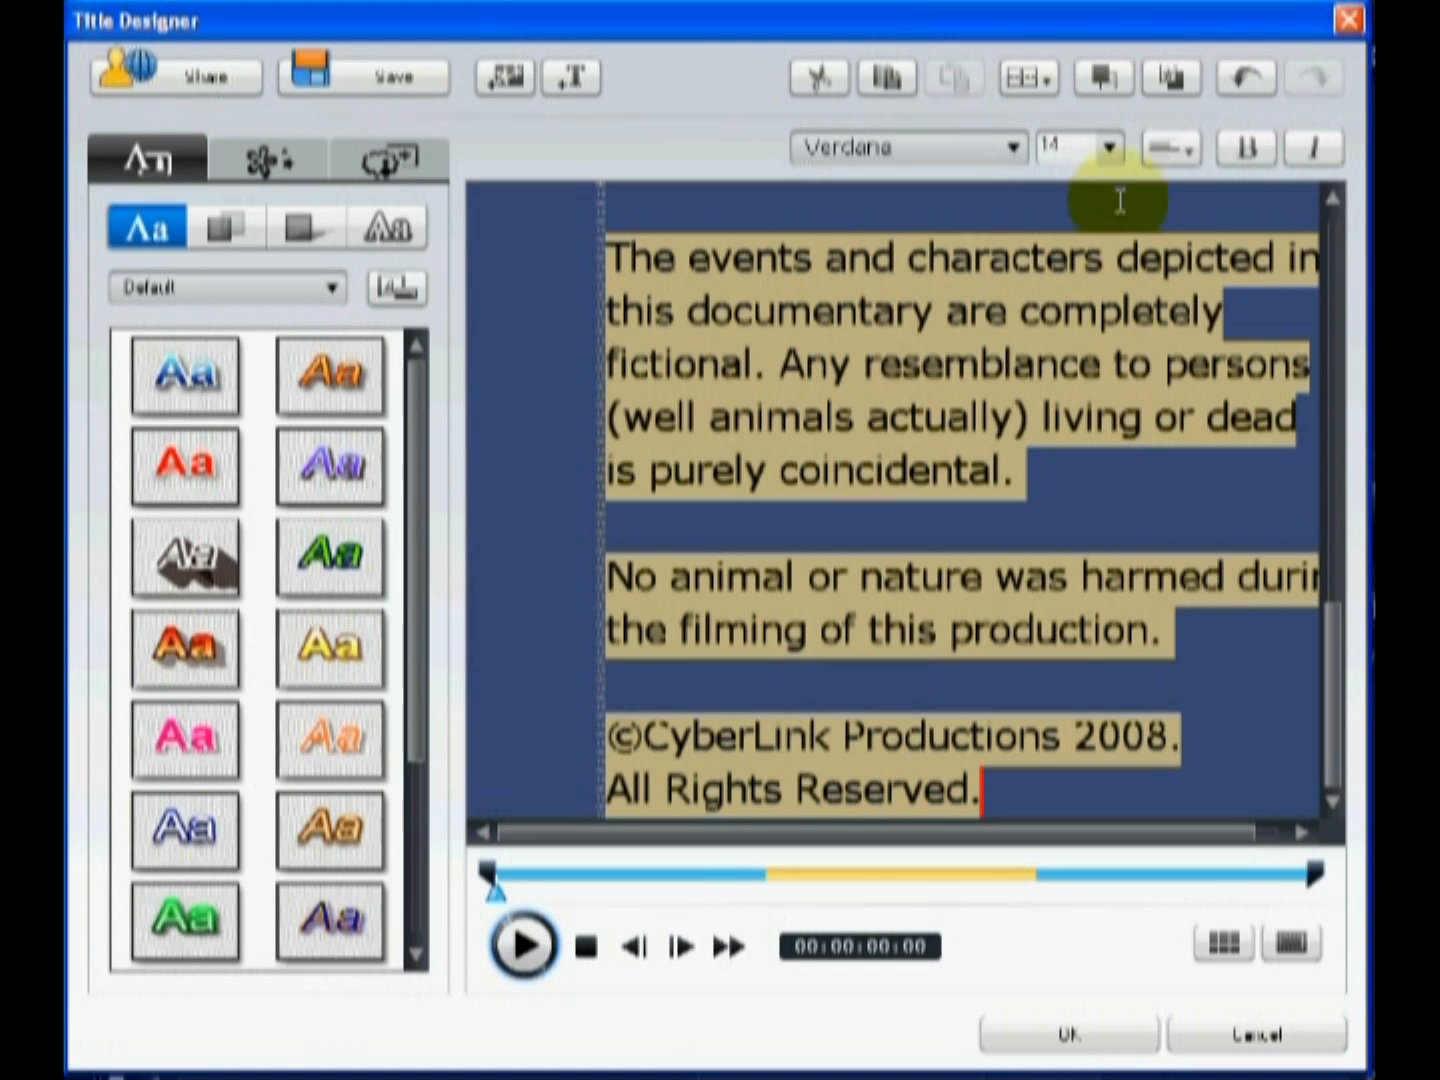
pyautogui.click(1170, 147)
pyautogui.click(1217, 224)
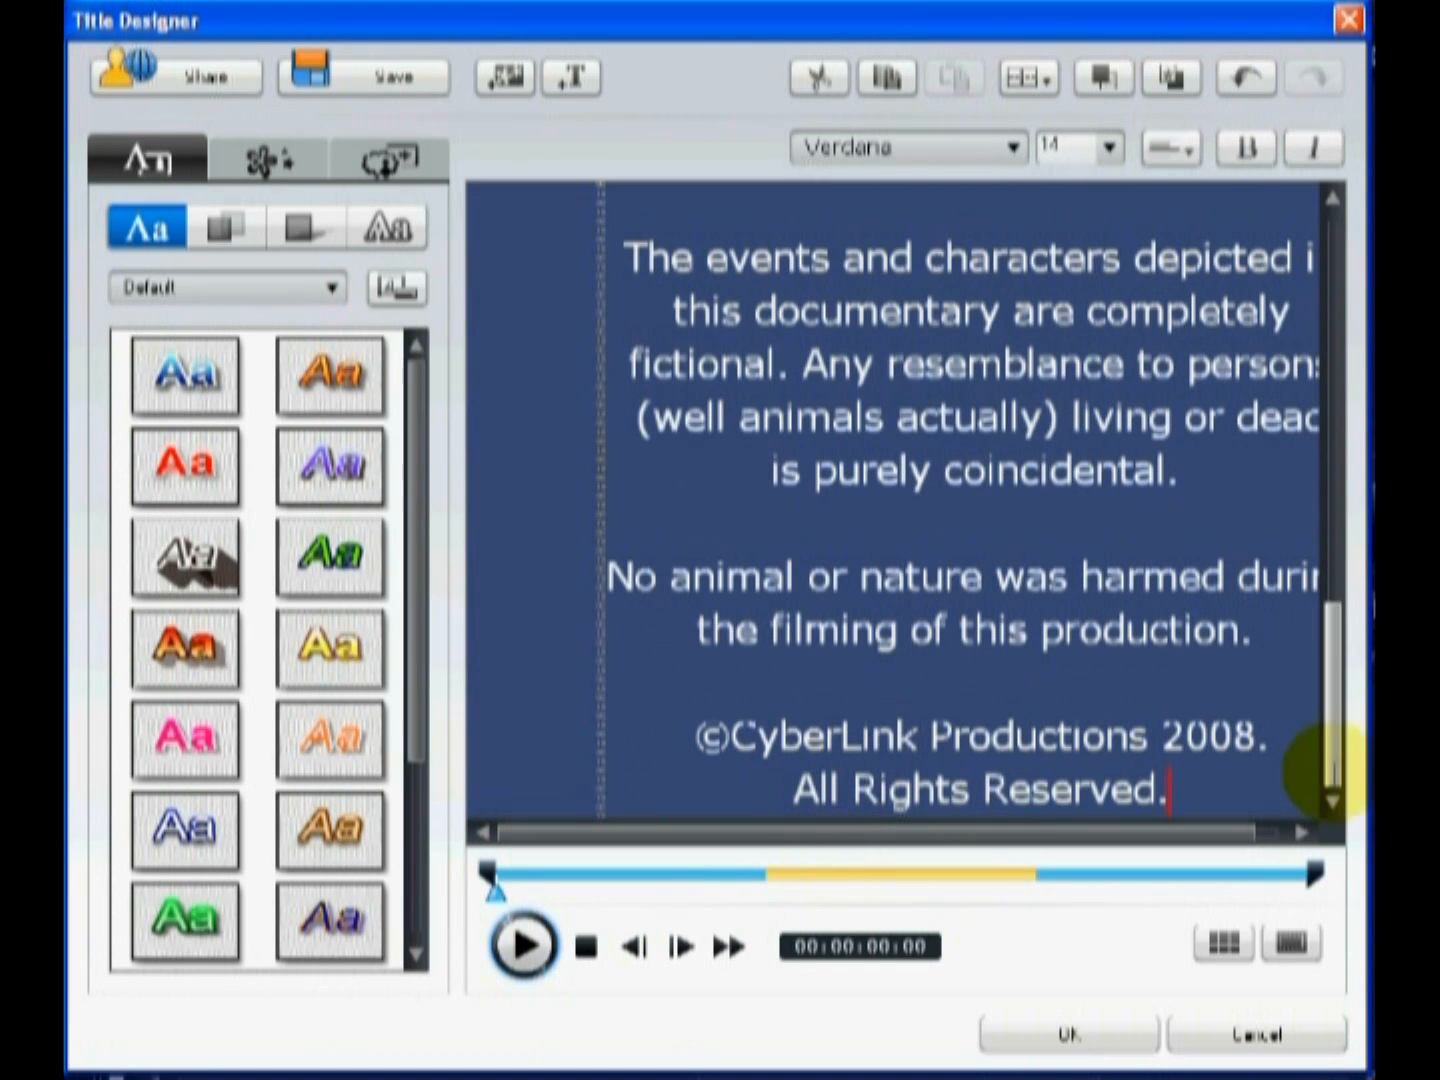
pyautogui.moveTo(1337, 742)
pyautogui.mouseDown()
pyautogui.moveTo(1338, 461)
pyautogui.moveTo(1313, 340)
pyautogui.mouseUp()
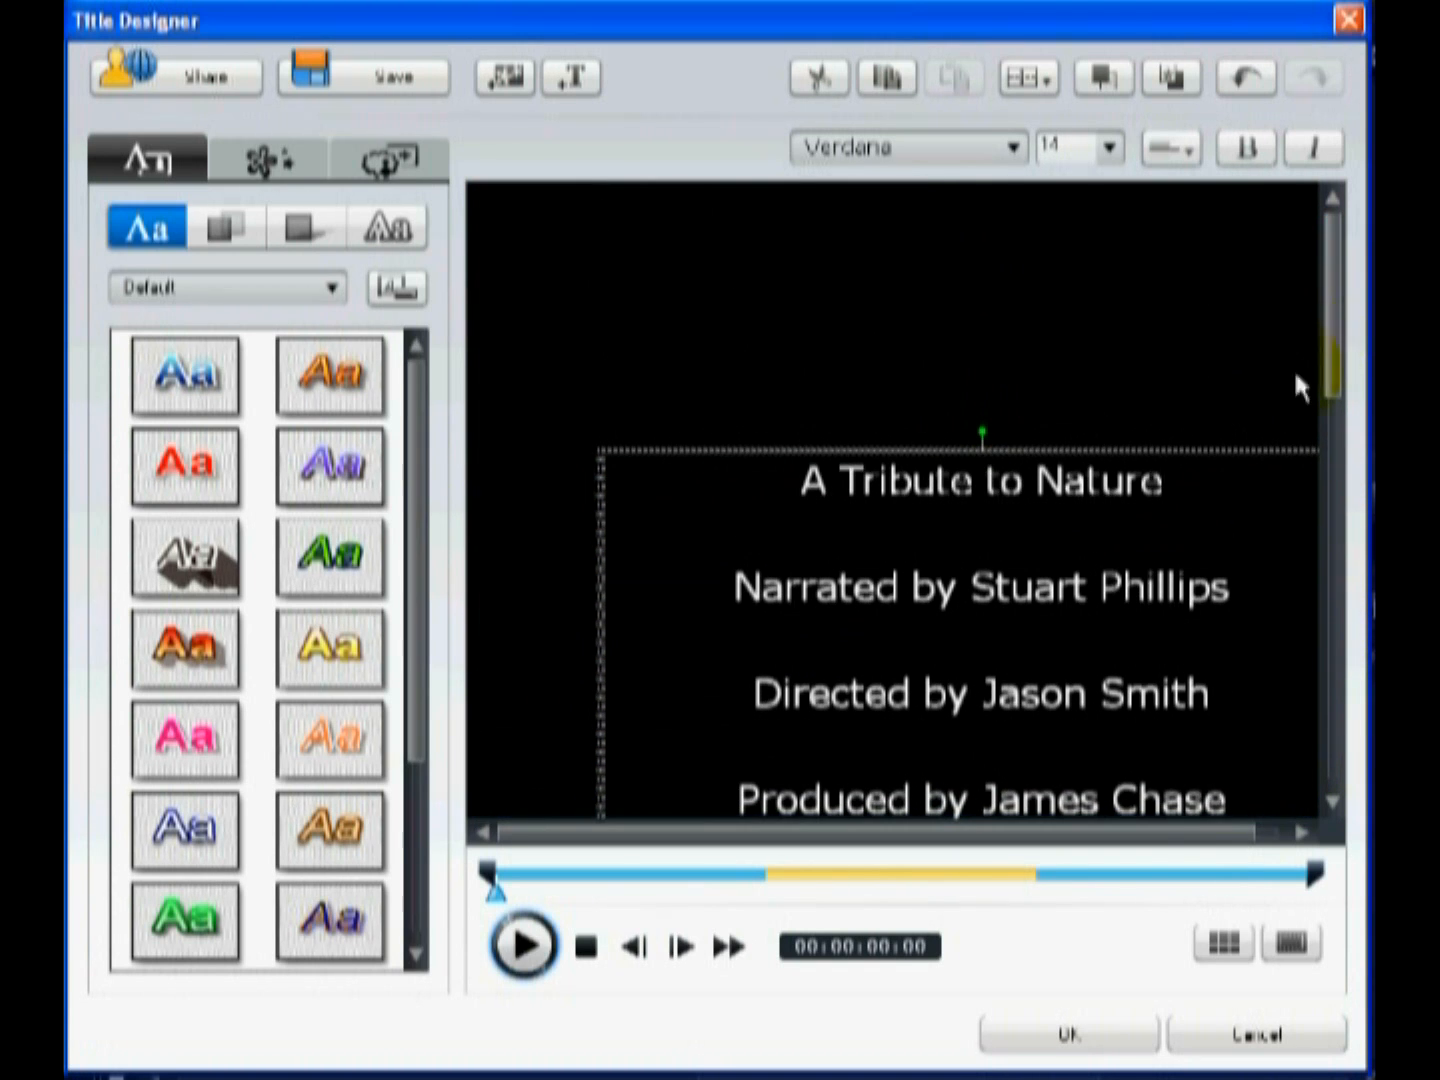
# - Show the safe-area guides and move the credits block up, centred within them
pyautogui.click(1280, 948)
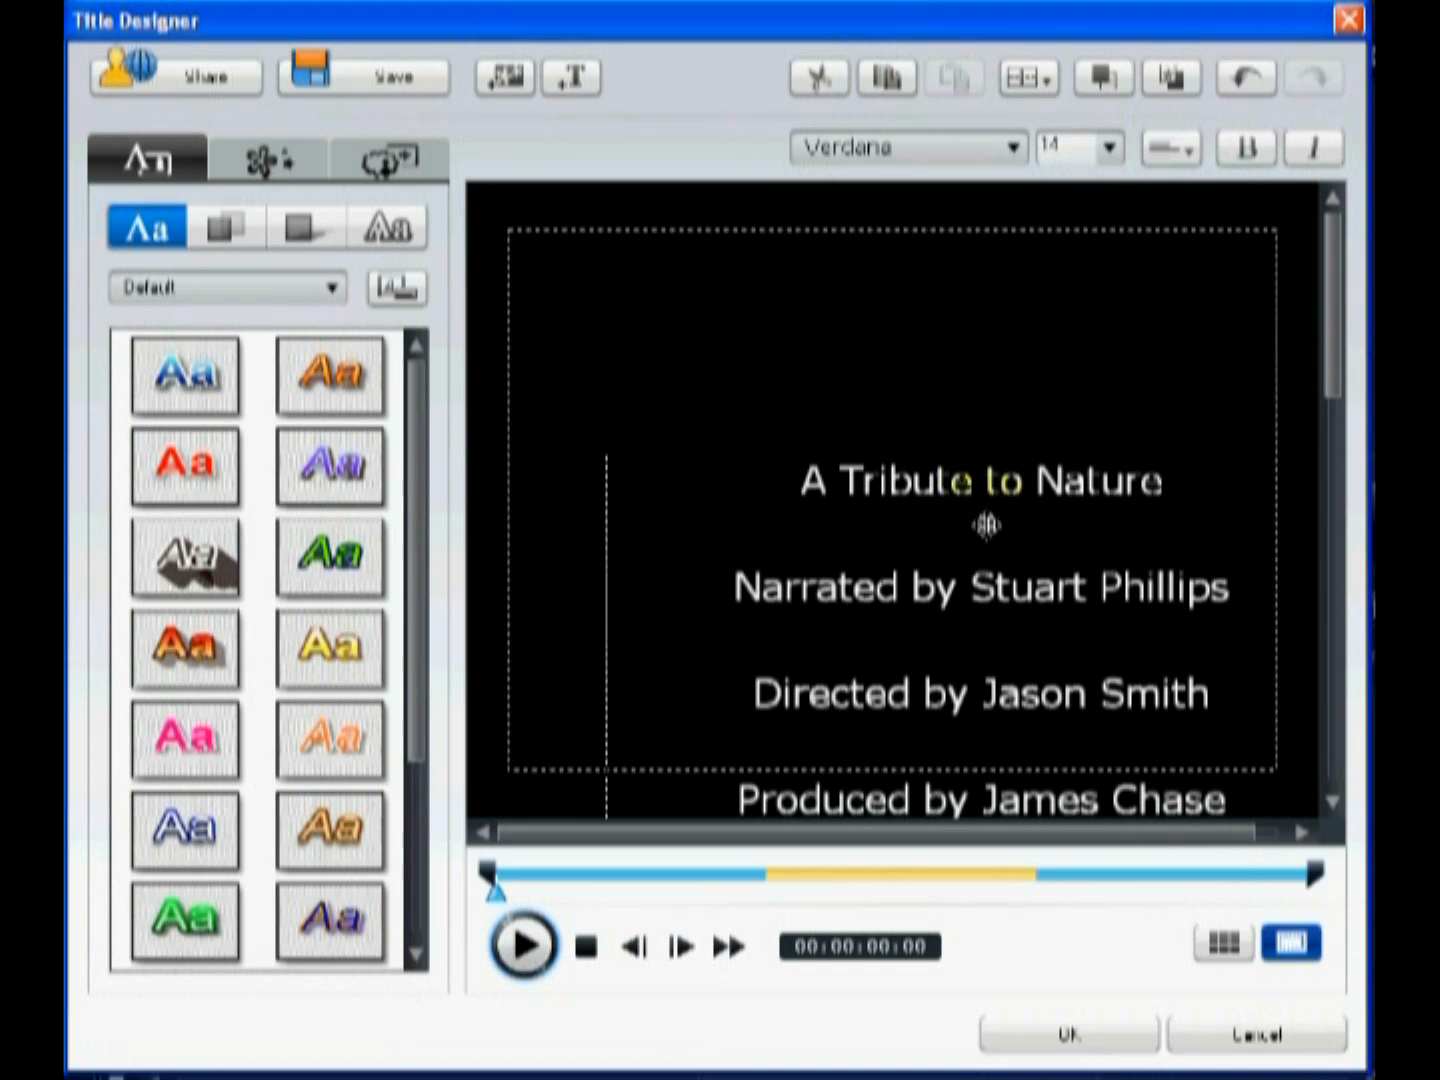
pyautogui.moveTo(983, 524); pyautogui.dragTo(897, 446)
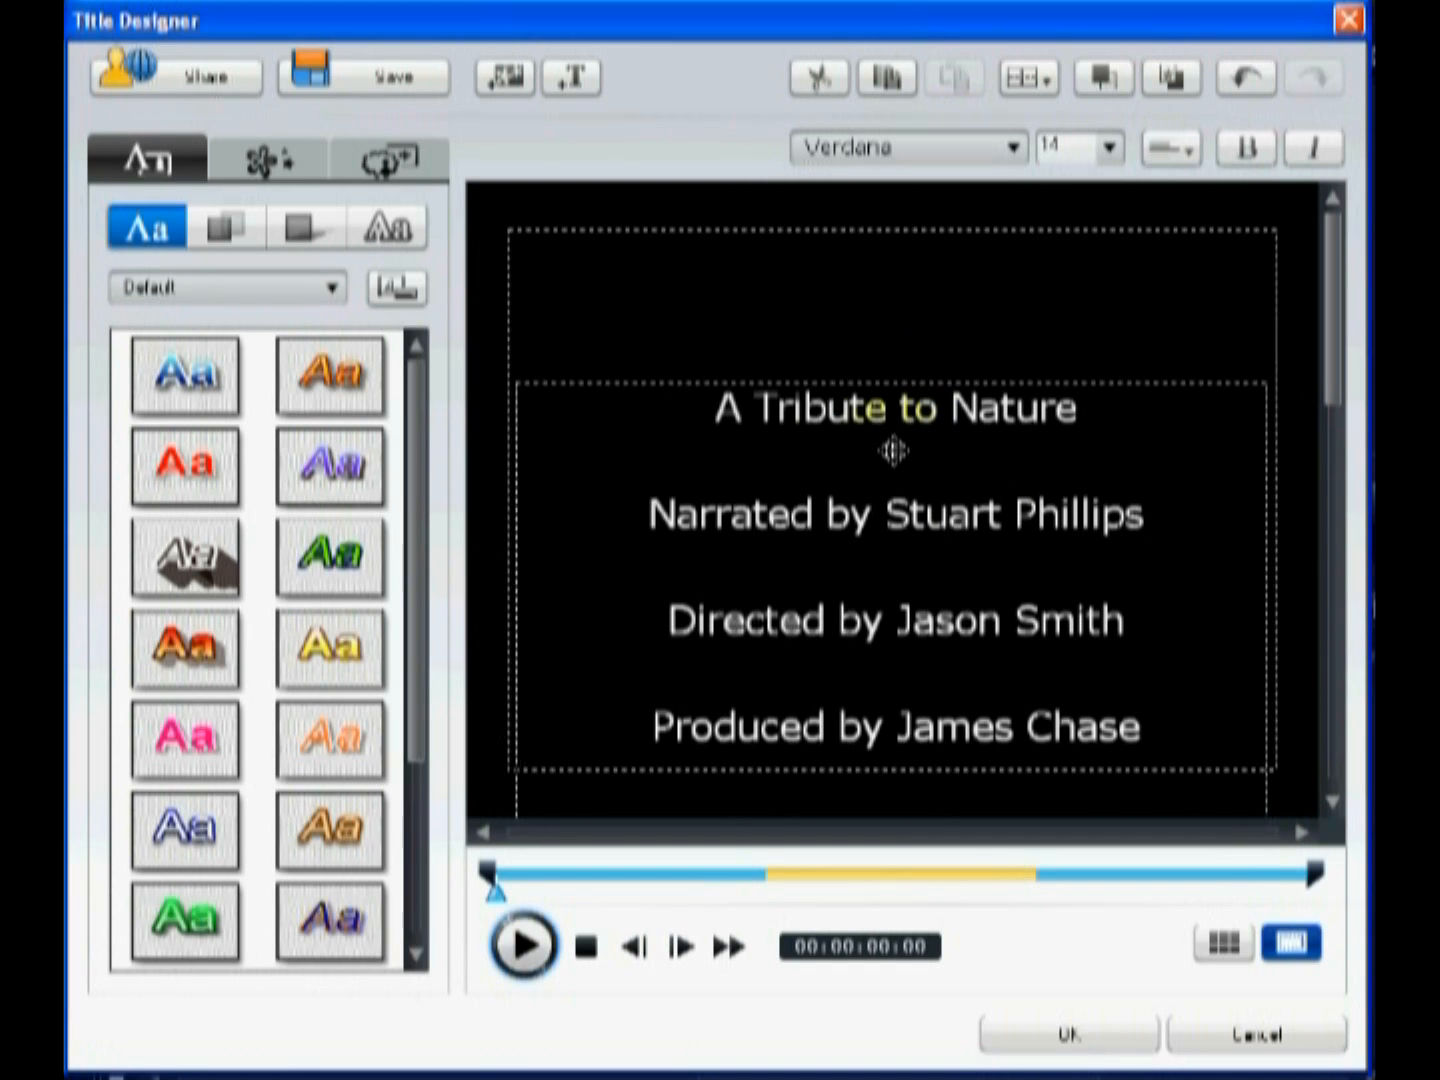
pyautogui.moveTo(897, 446); pyautogui.dragTo(892, 445)
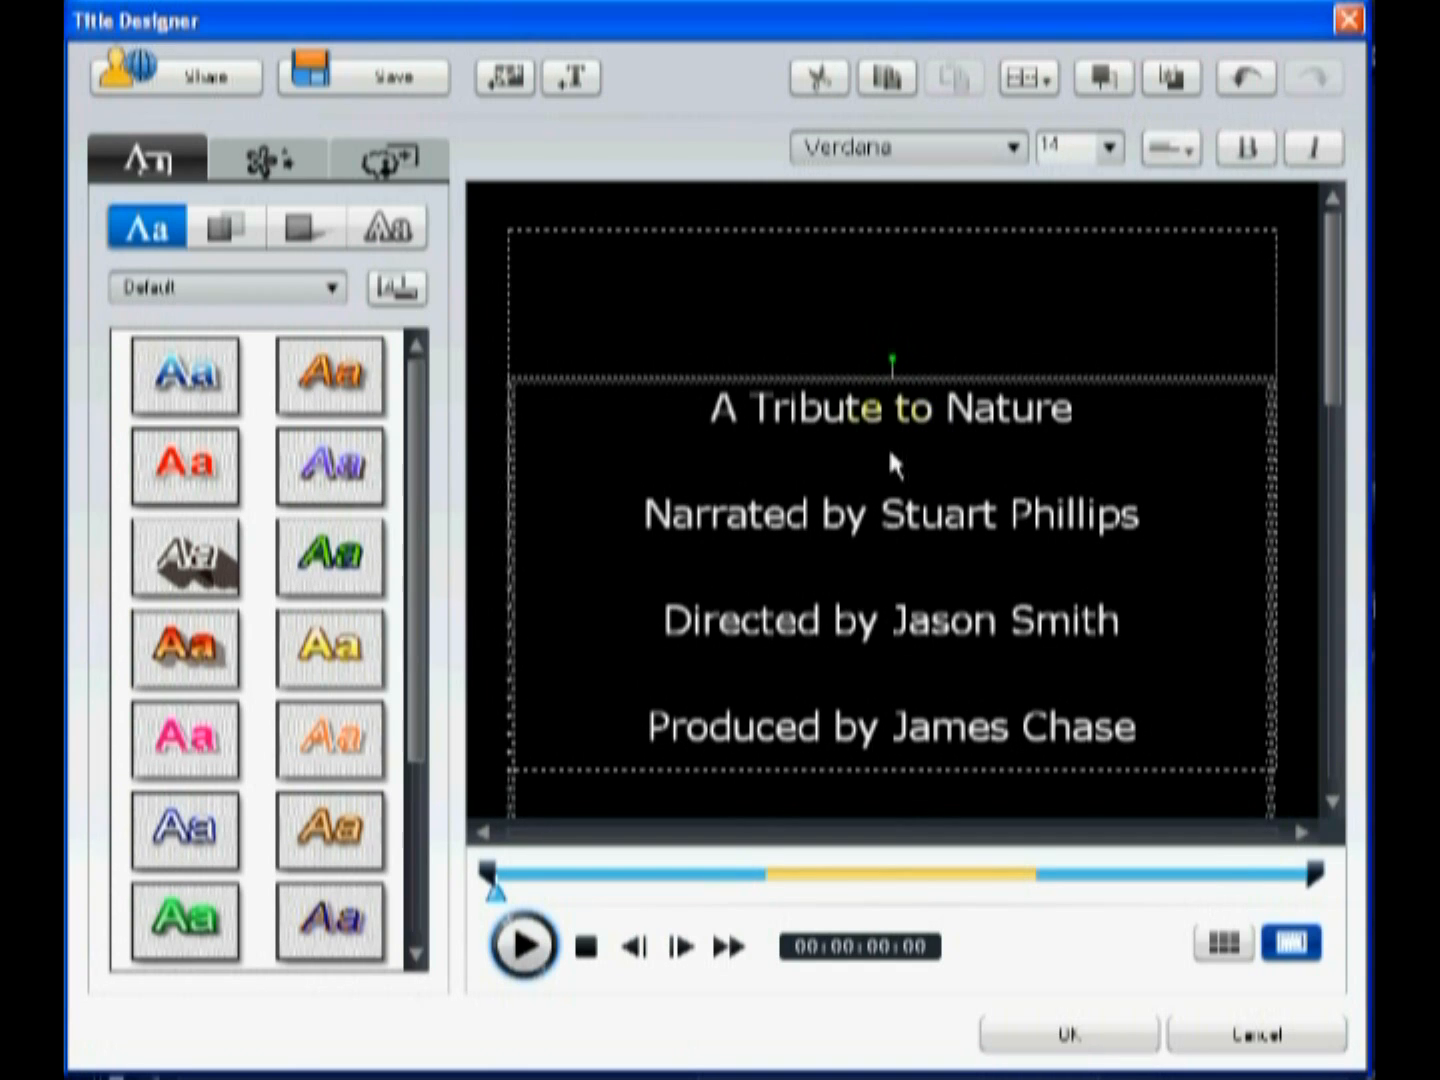
pyautogui.click(276, 165)
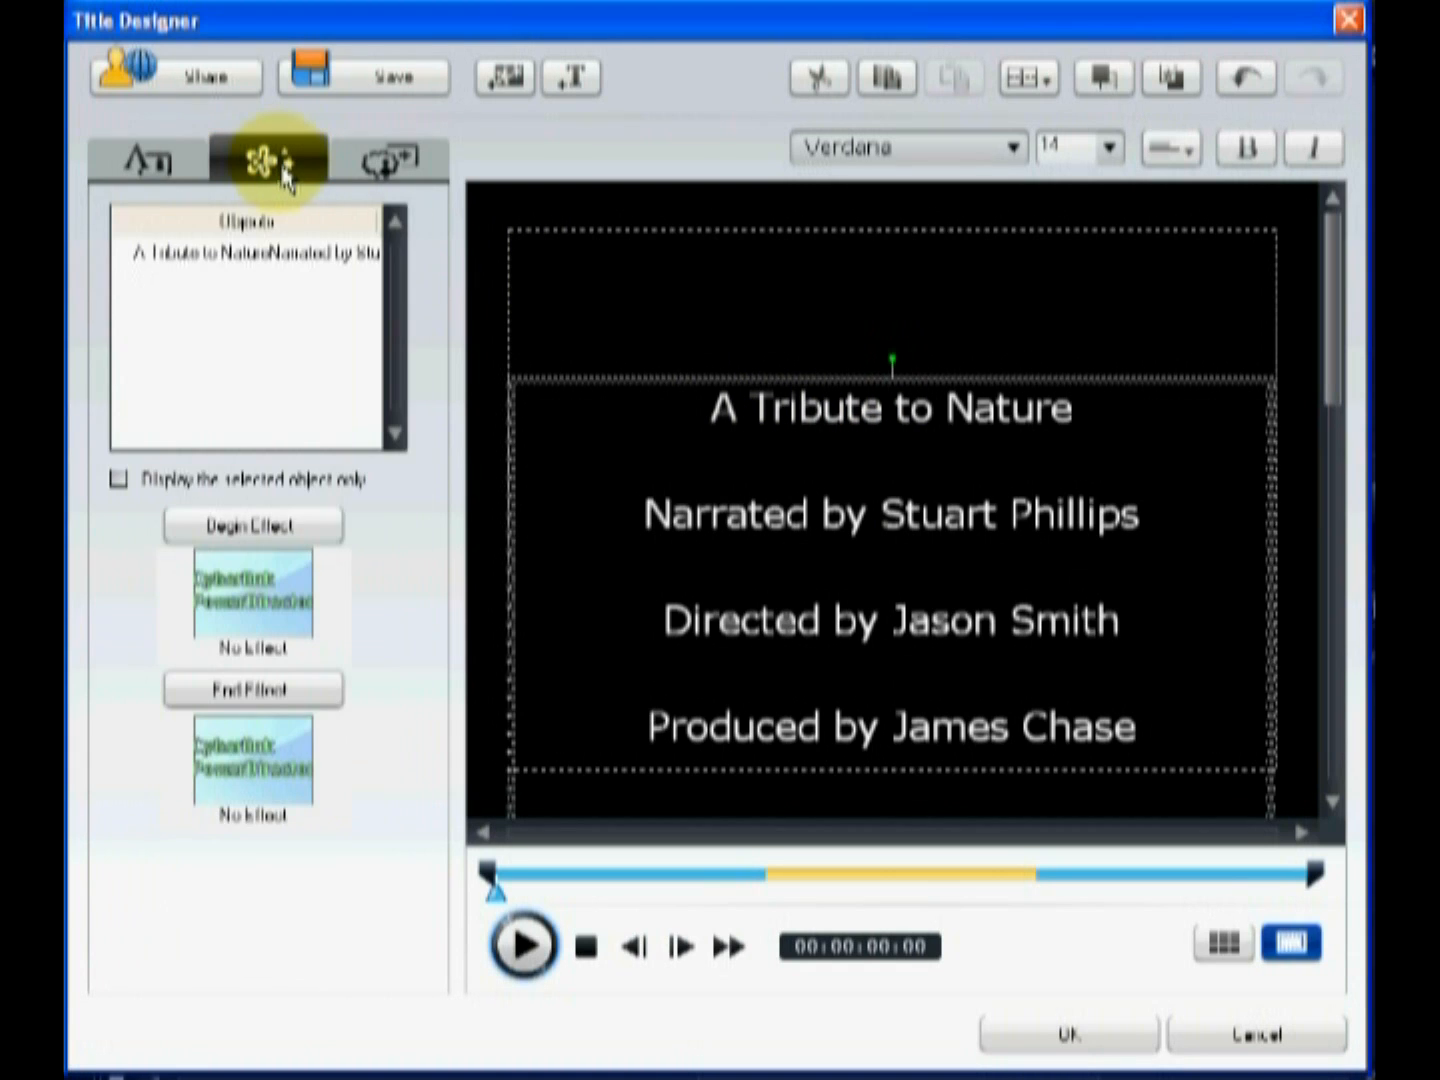
# - Set Scroll Up as the starting effect of the credits text object
pyautogui.click(246, 254)
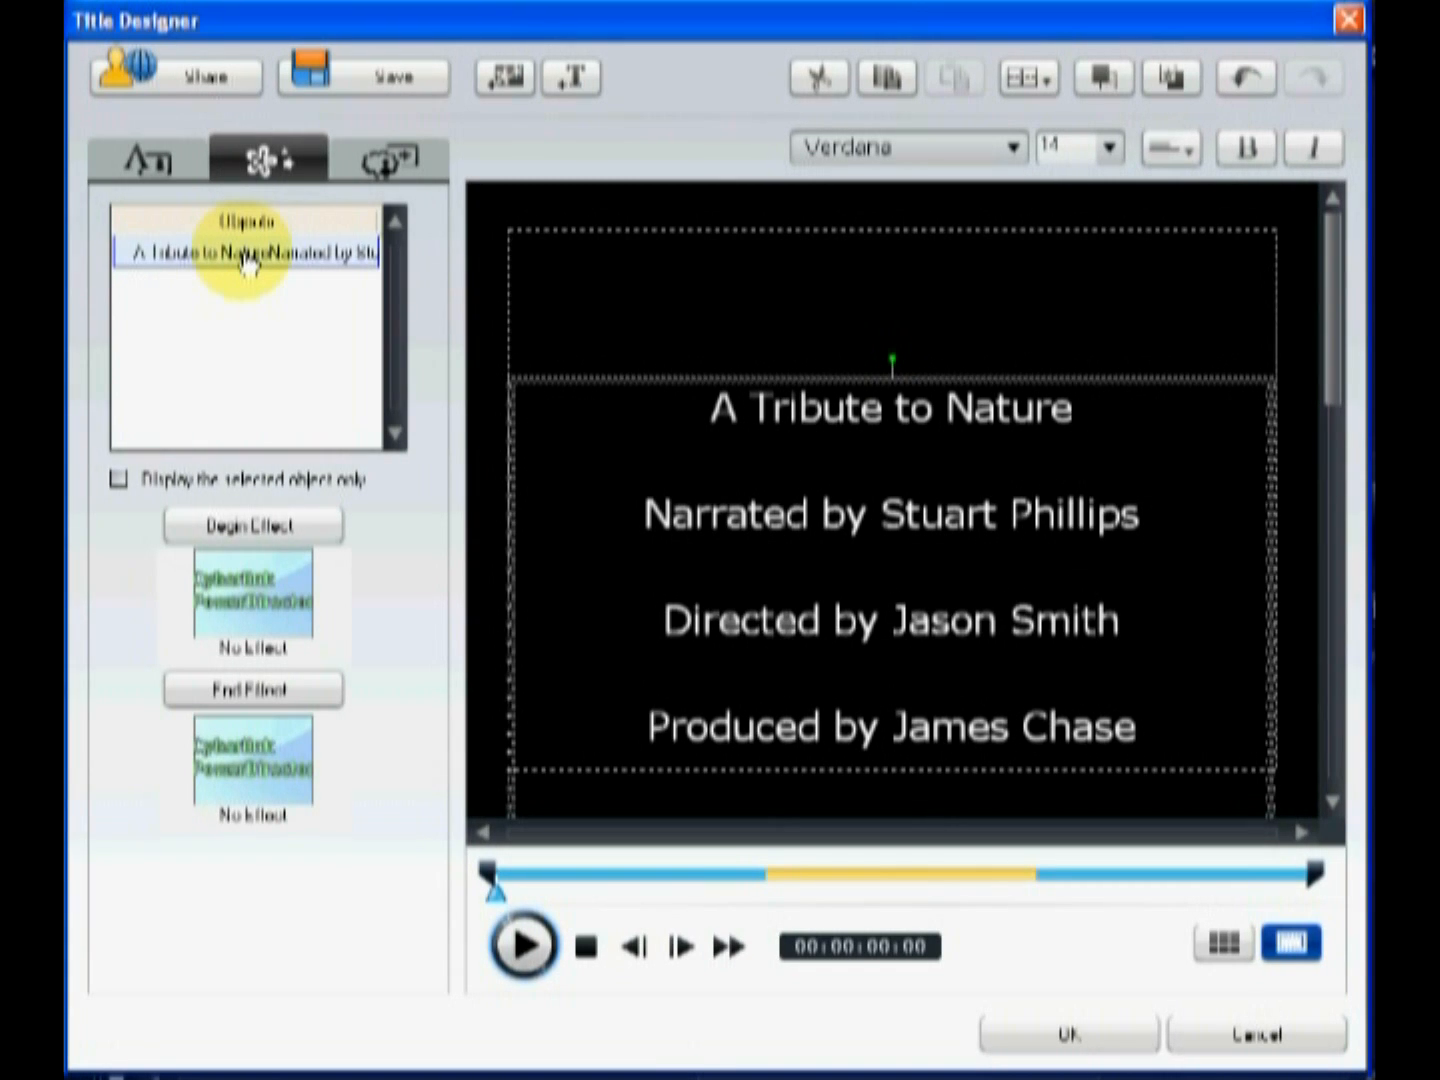
pyautogui.click(258, 538)
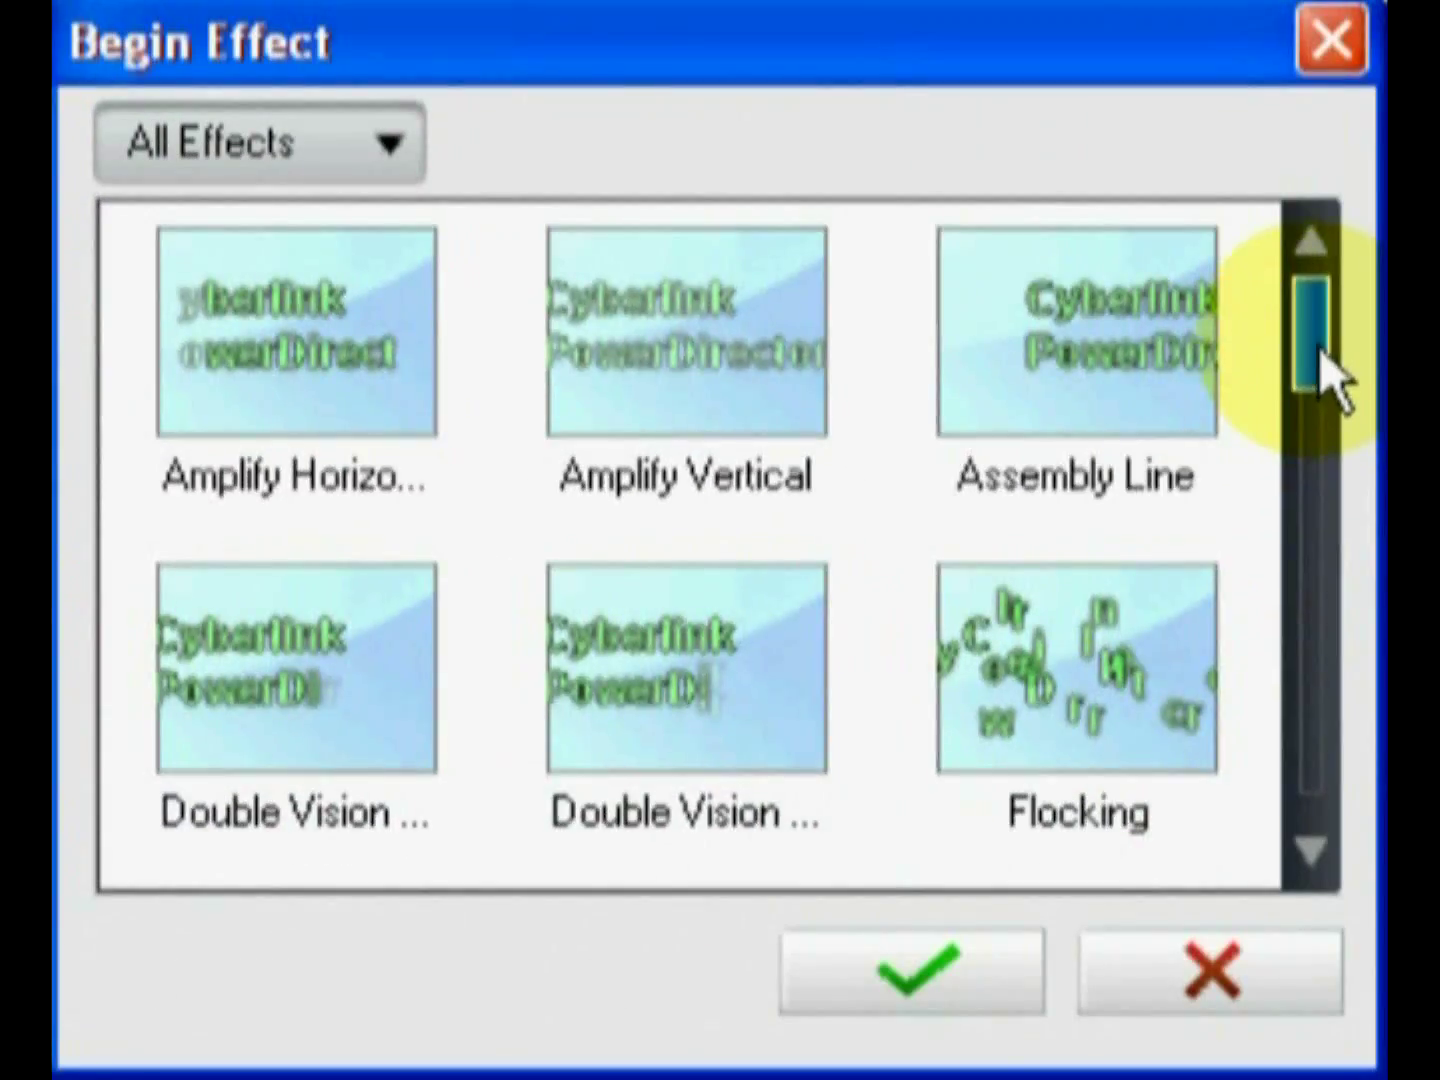
pyautogui.moveTo(1318, 347); pyautogui.dragTo(1317, 526)
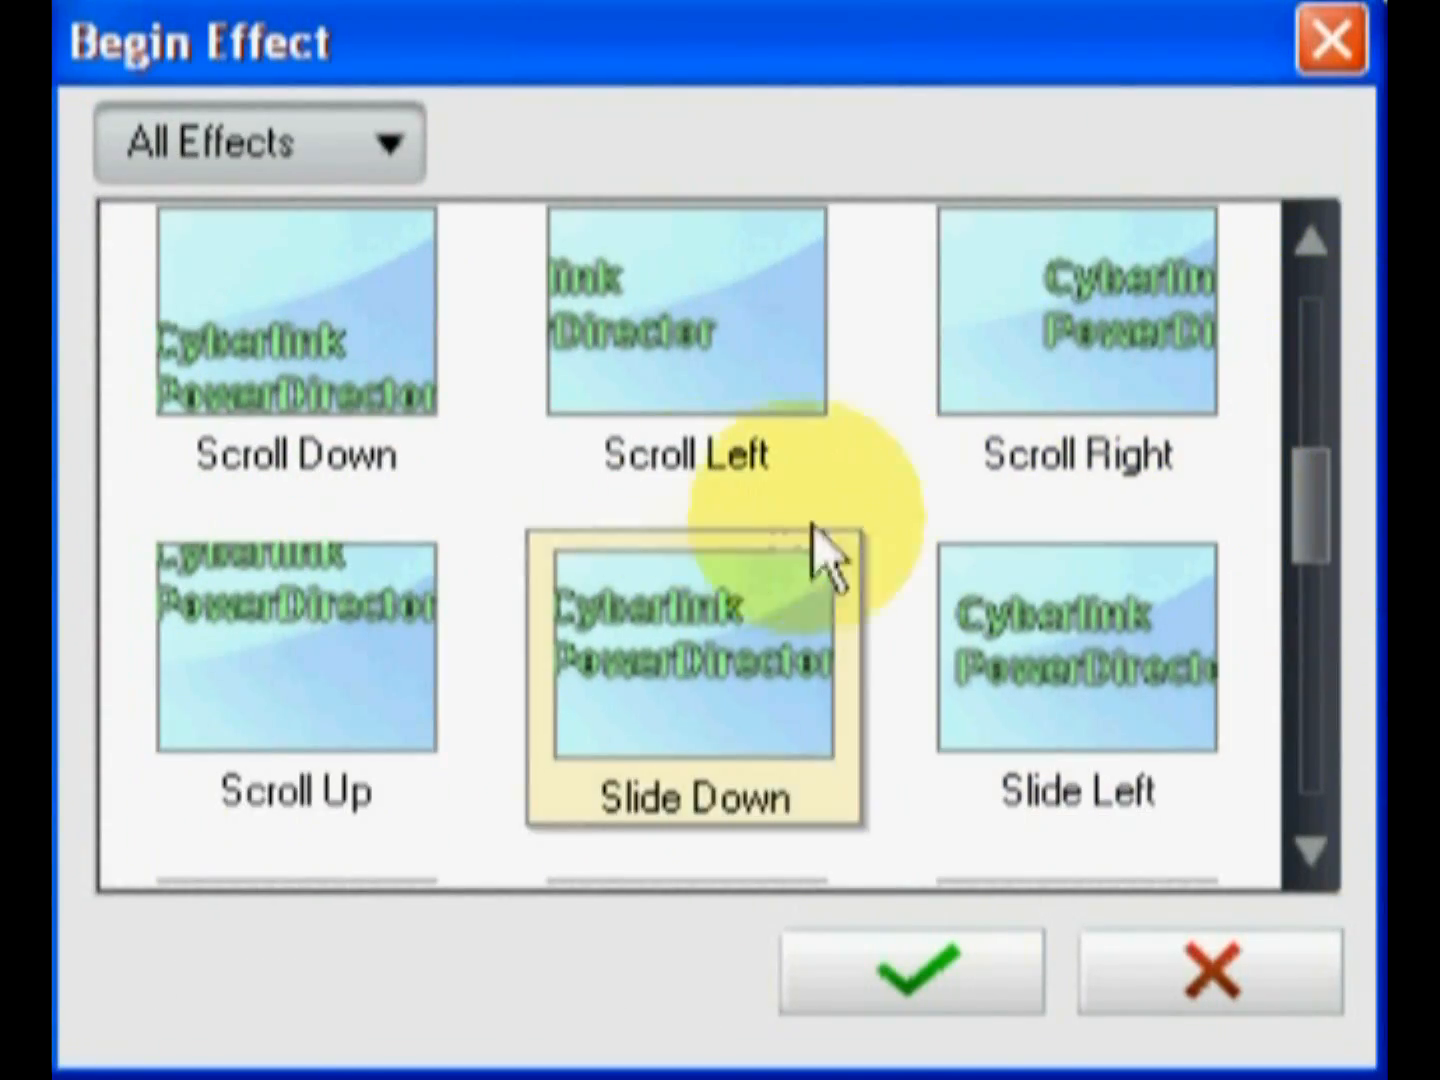
pyautogui.click(371, 732)
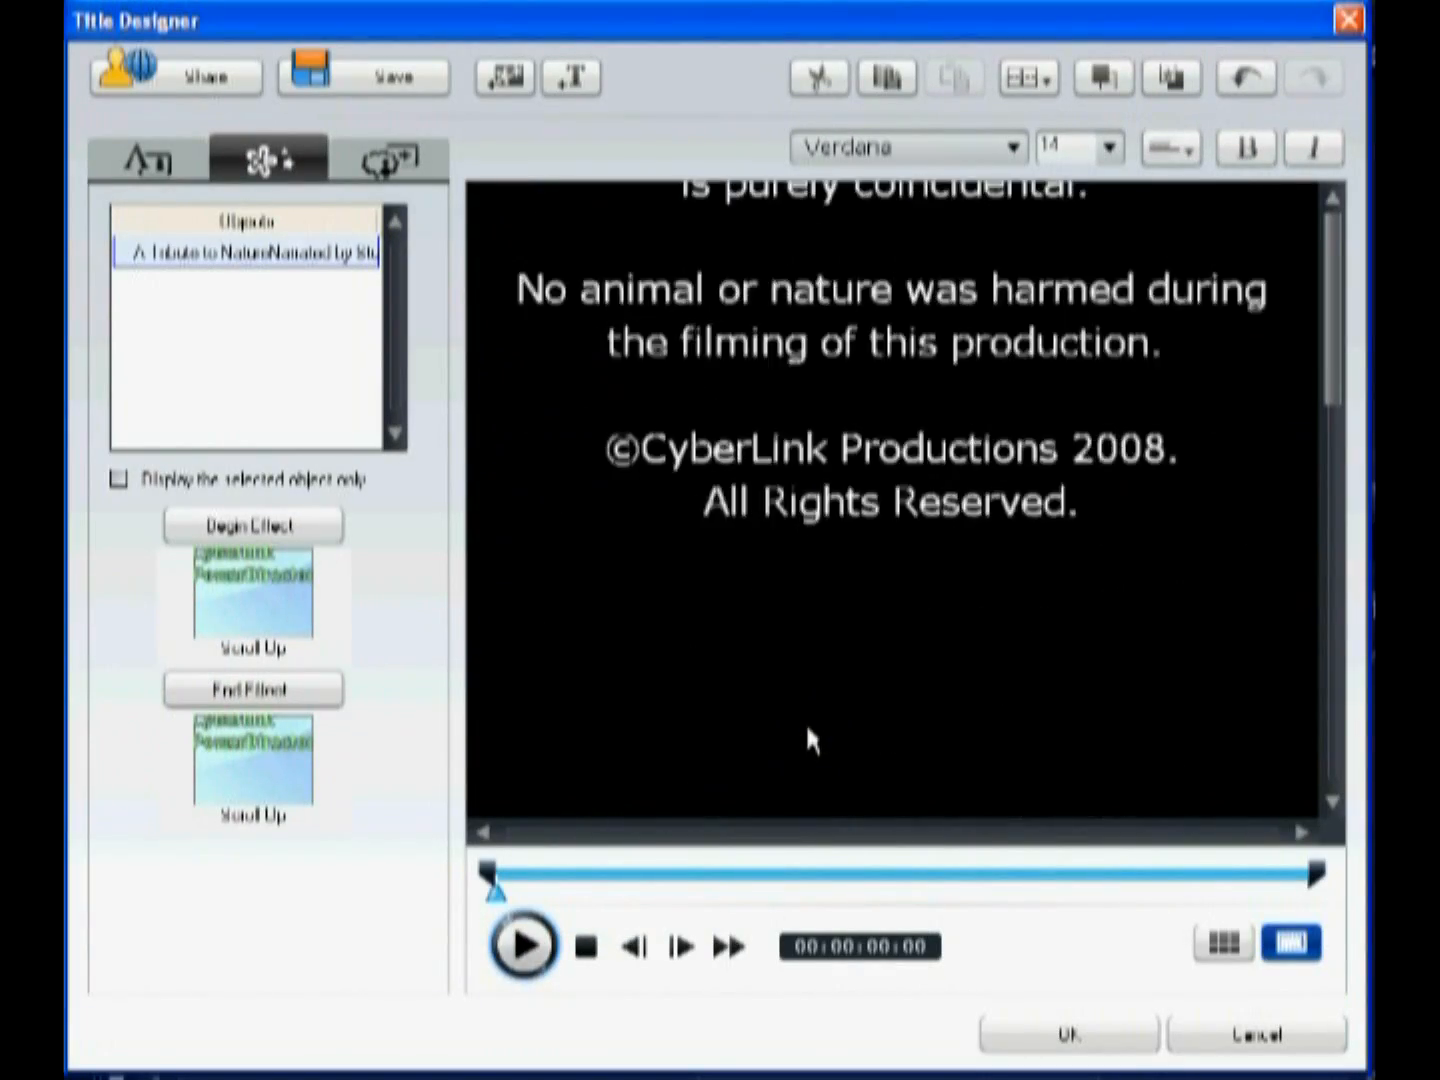
# - Play a preview of the credits scrolling upward over black
pyautogui.click(527, 946)
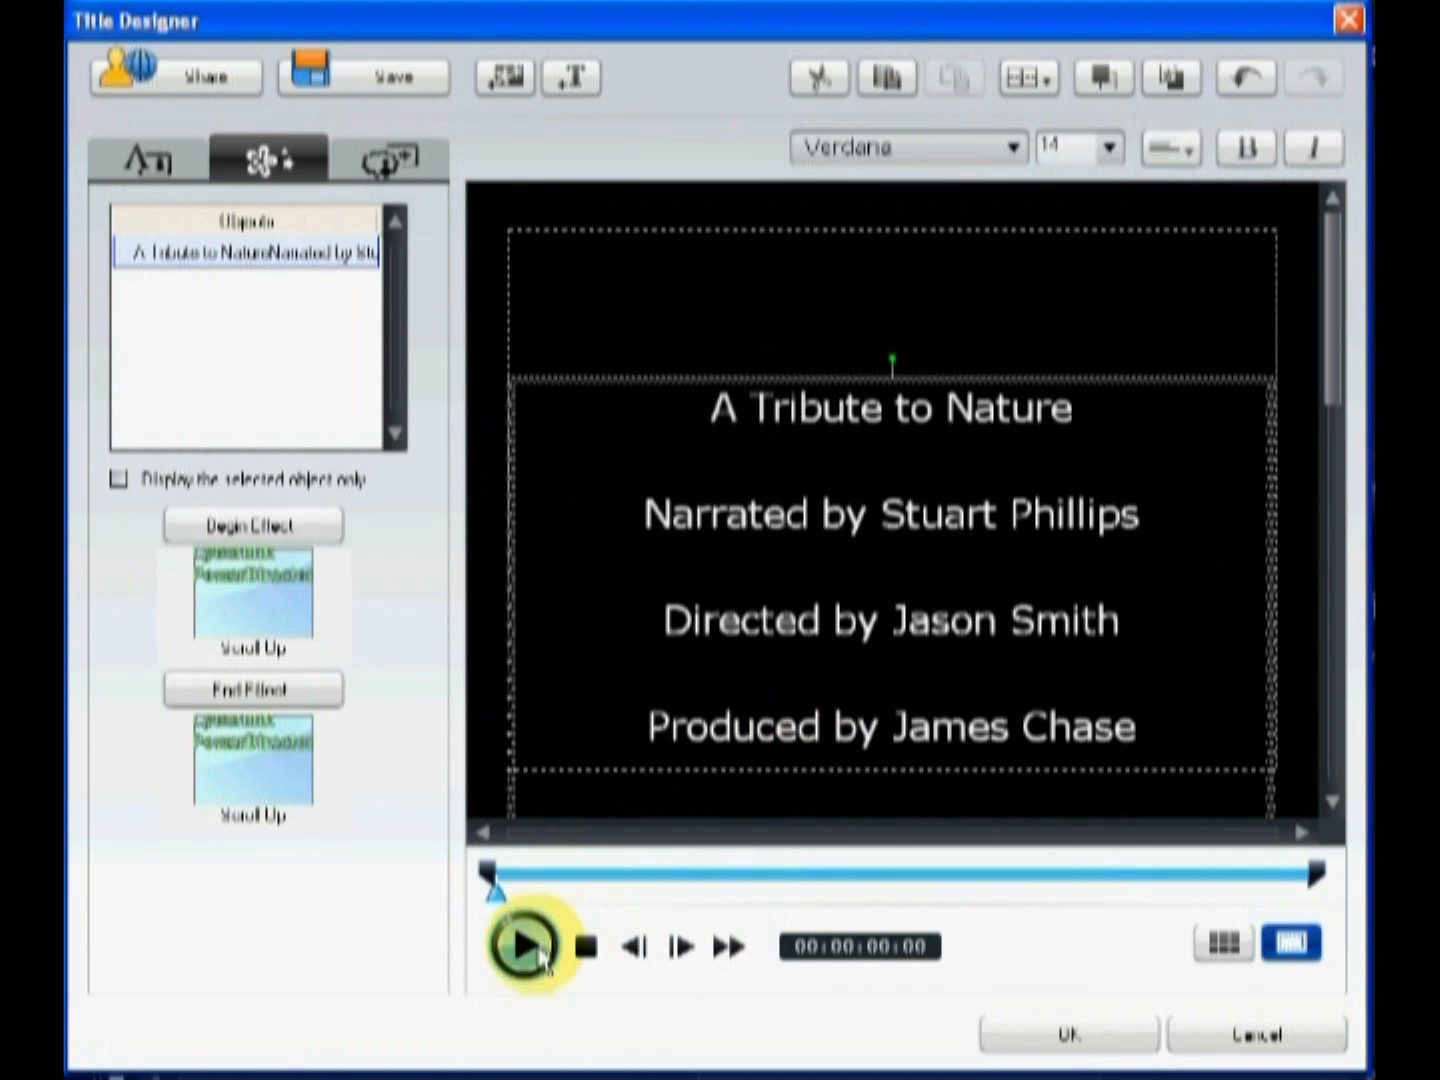